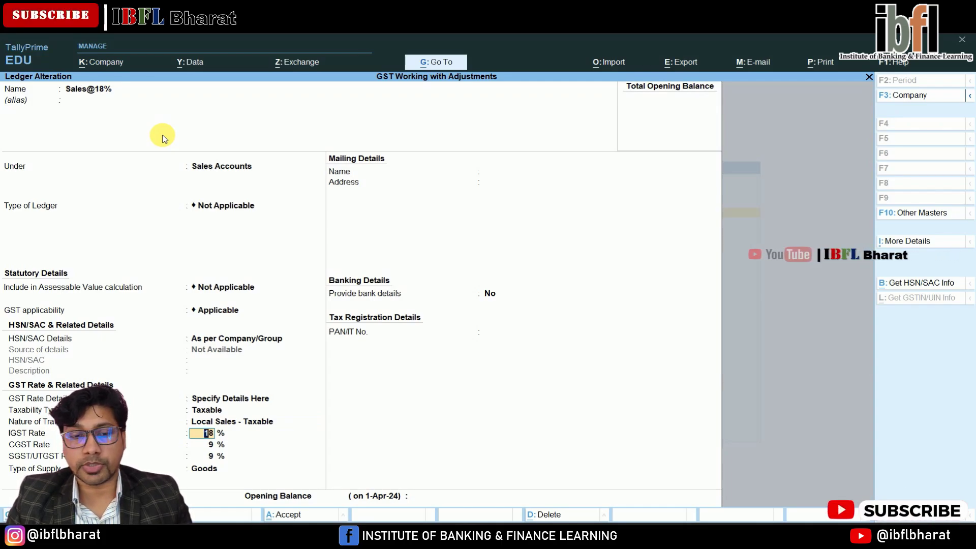
# Save the altered Sales@18% ledger with 1-Apr-24 as the effective date for the revised GST details
pyautogui.press('Return')
pyautogui.press('Return')
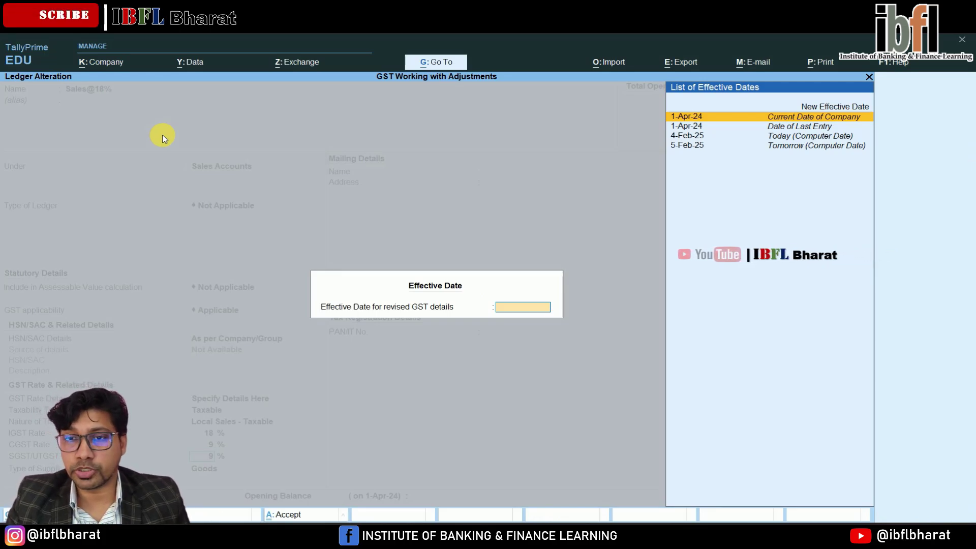
pyautogui.press('Return')
pyautogui.press('Return')
pyautogui.press('Return')
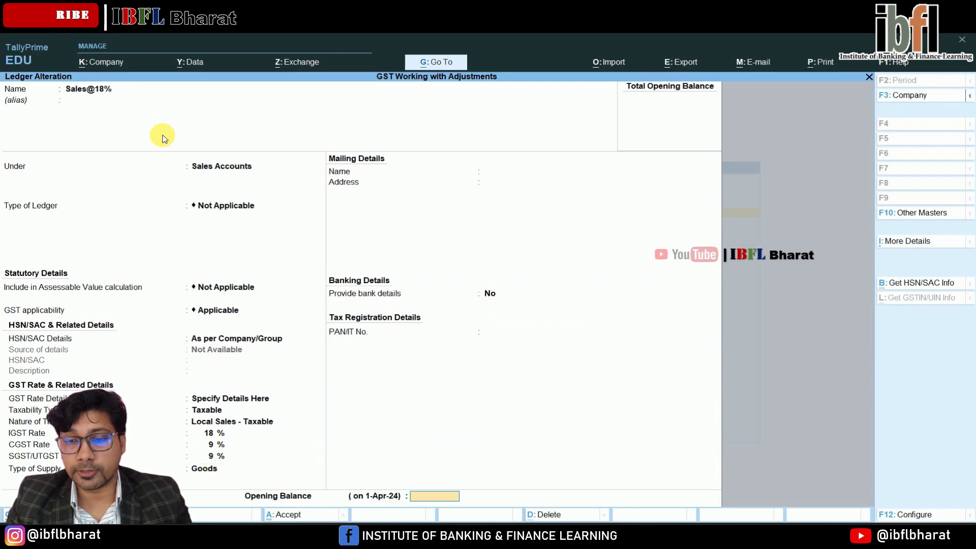
pyautogui.press('Return')
pyautogui.press('Return')
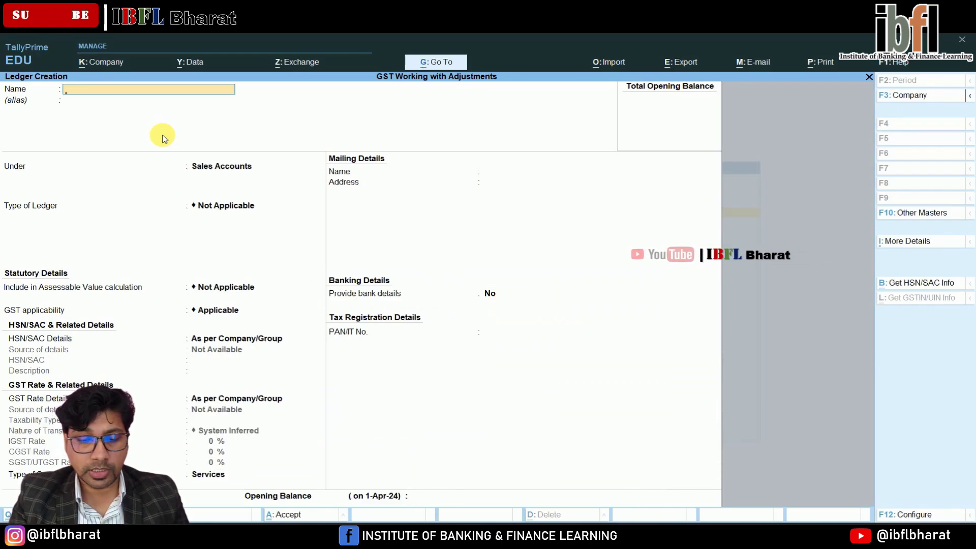
# Name the new ledger "Interstate Sales@18%" and keep it under Sales Accounts with GST applicable and HSN/SAC details as per company/group
pyautogui.write('Interstate')
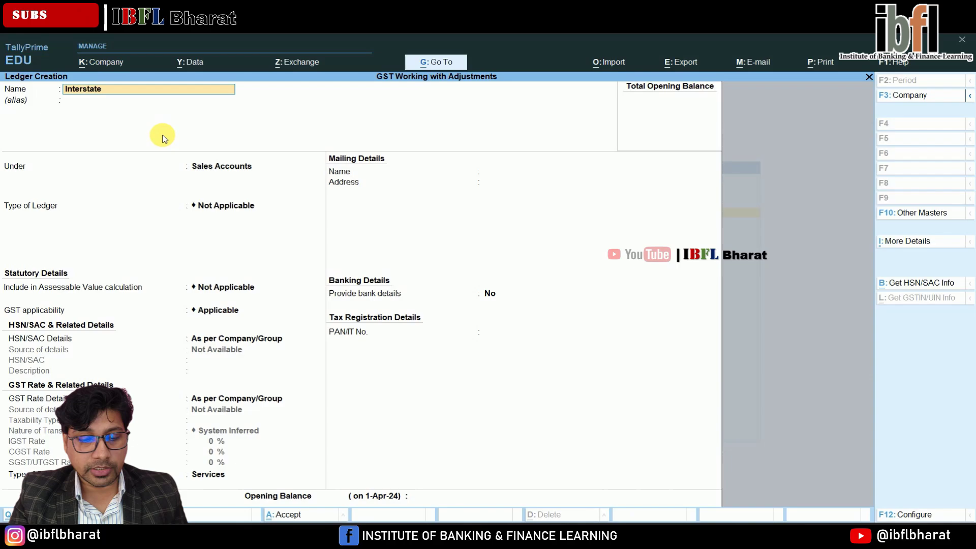
pyautogui.write(' Sales@')
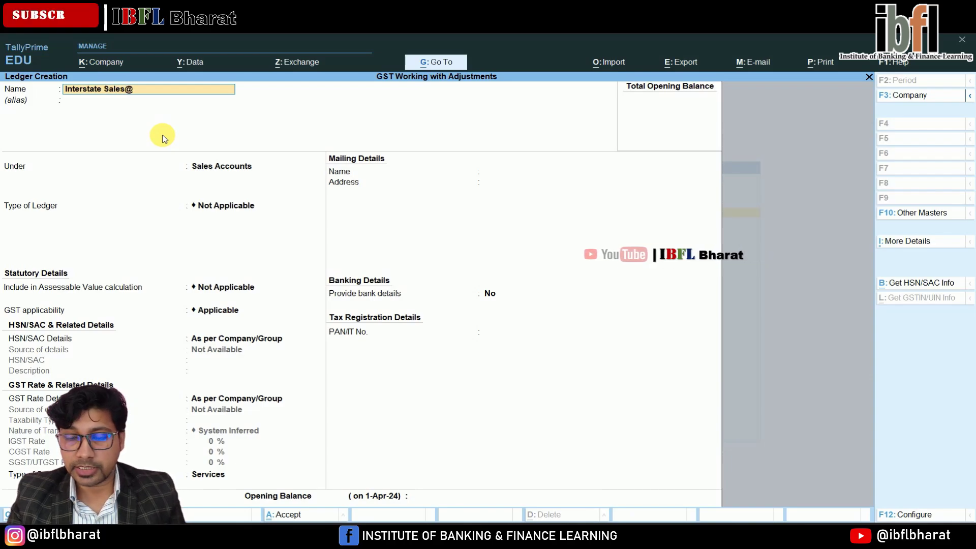
pyautogui.write('18%')
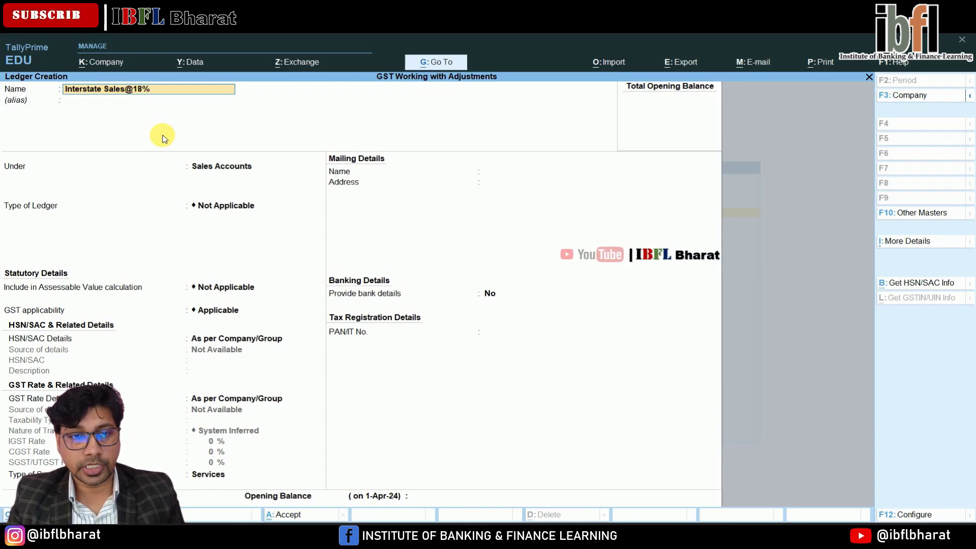
pyautogui.press('Return')
pyautogui.press('Return')
pyautogui.press('Return')
pyautogui.press('Return')
pyautogui.press('Return')
pyautogui.press('Return')
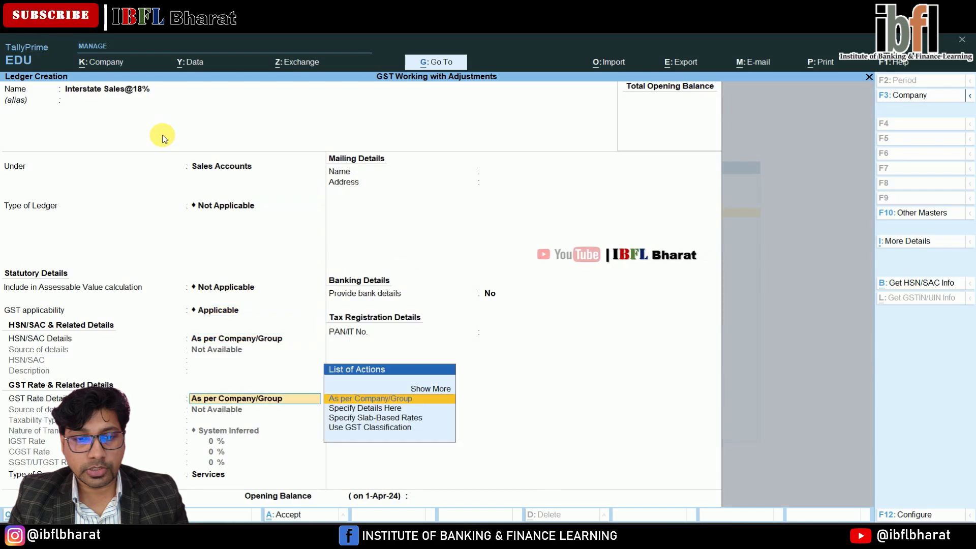
# Specify the GST rate details for Interstate Sales@18% here: Taxable, nature of transaction Interstate Sales - Taxable, IGST rate 18%
pyautogui.press('Return')
pyautogui.press('BackSpace')
pyautogui.press('Down')
pyautogui.press('Return')
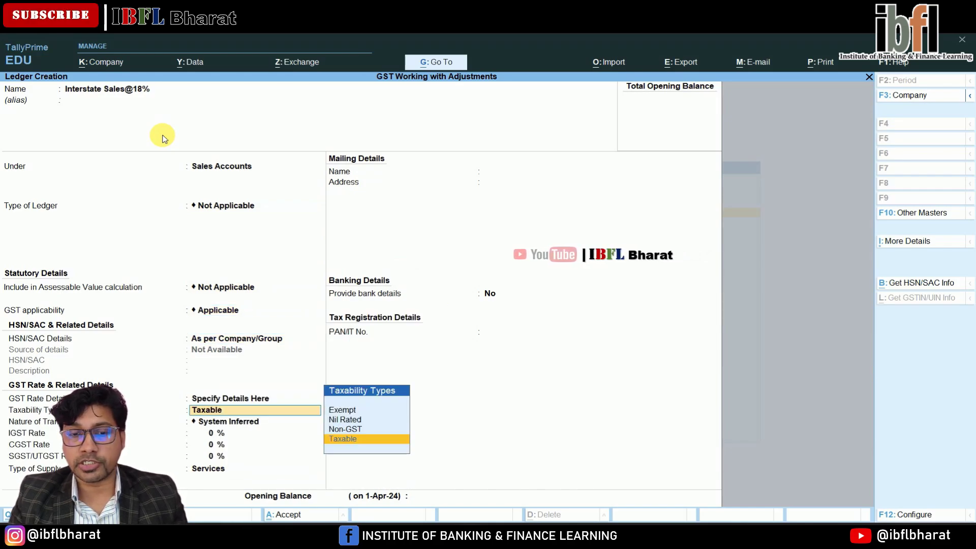
pyautogui.press('Return')
pyautogui.press('Down')
pyautogui.press('Down')
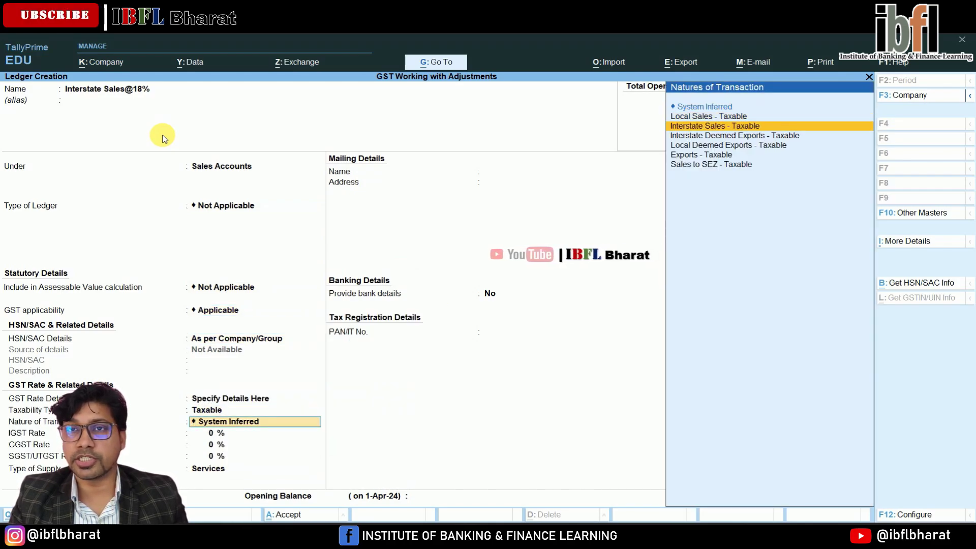
pyautogui.press('Return')
pyautogui.write('18')
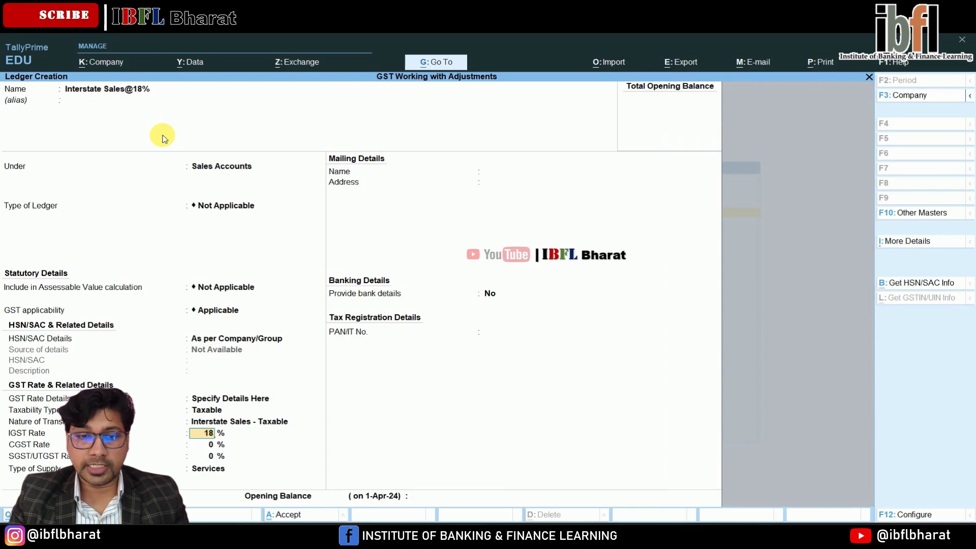
pyautogui.press('Return')
pyautogui.press('Return')
pyautogui.press('Return')
# Set the type of supply to Goods and save the Interstate Sales@18% ledger without an opening balance
pyautogui.press('Up')
pyautogui.press('Return')
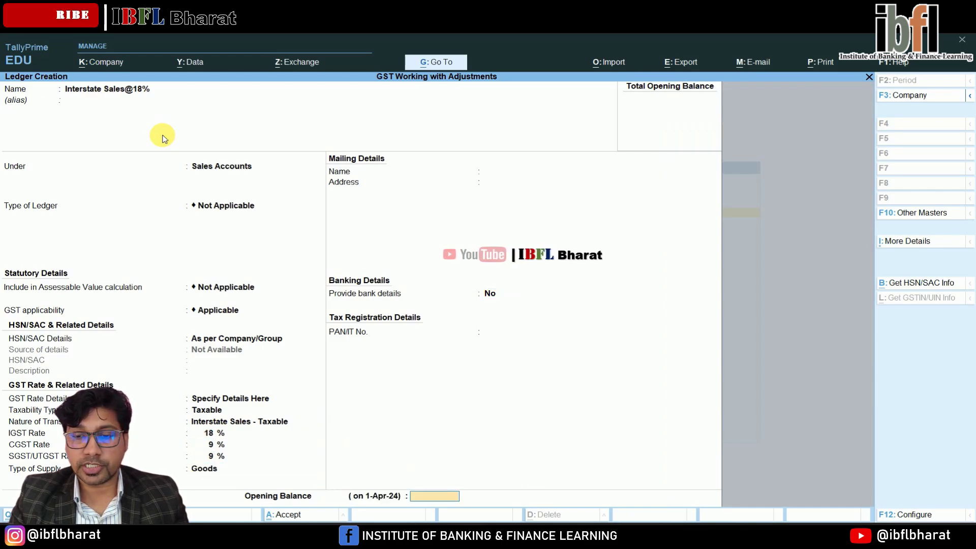
pyautogui.press('Return')
pyautogui.press('Return')
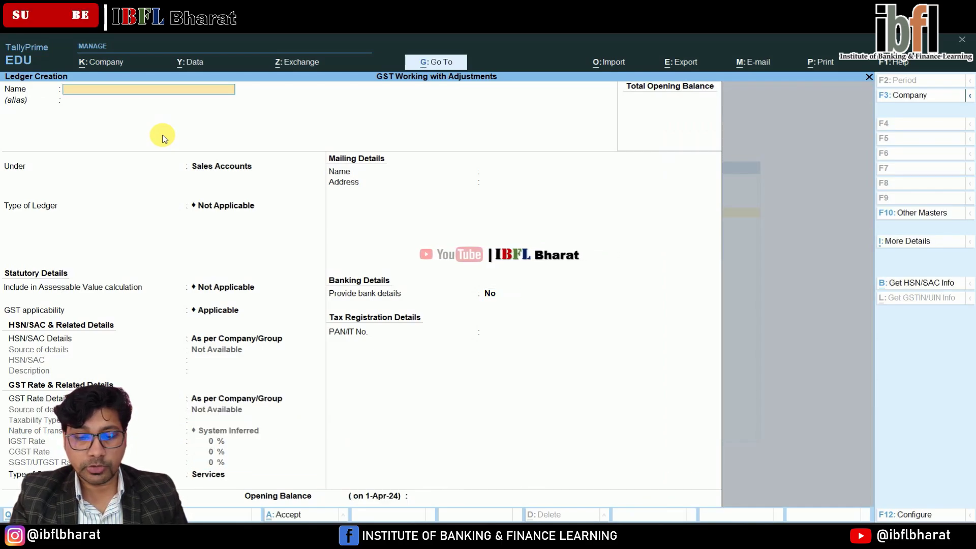
# Name the next ledger "Purchase@18%" and place it under Purchase Accounts, keeping GST applicable
pyautogui.write('Purchase')
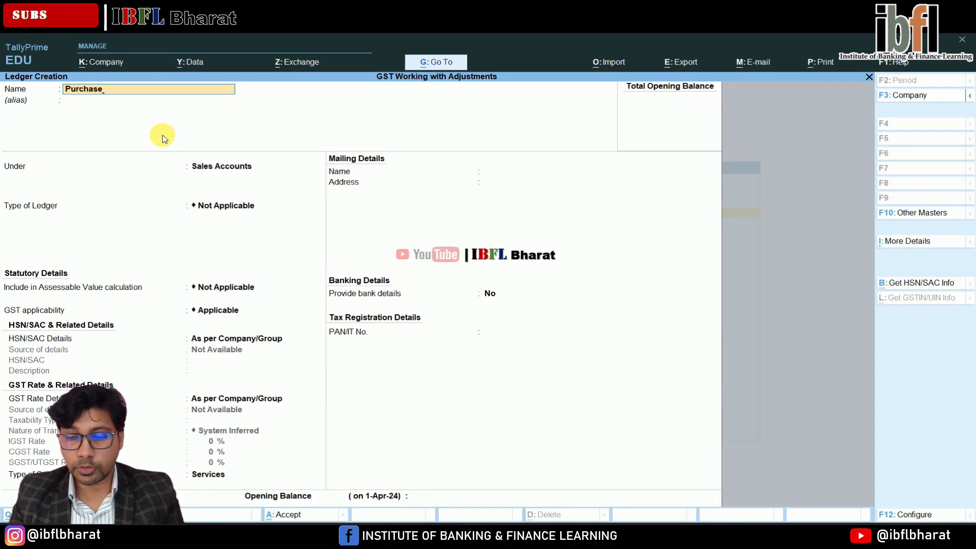
pyautogui.write('@18%')
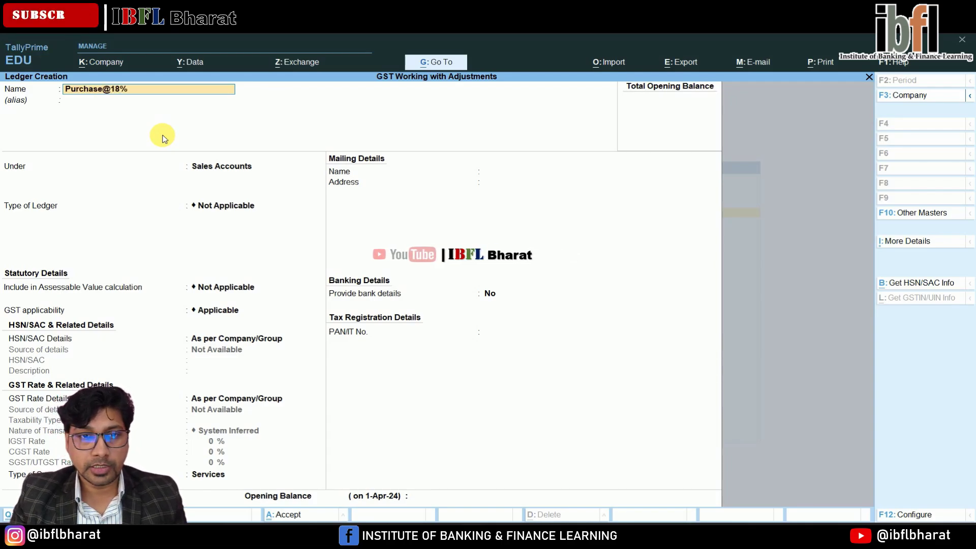
pyautogui.press('Return')
pyautogui.write('Pu')
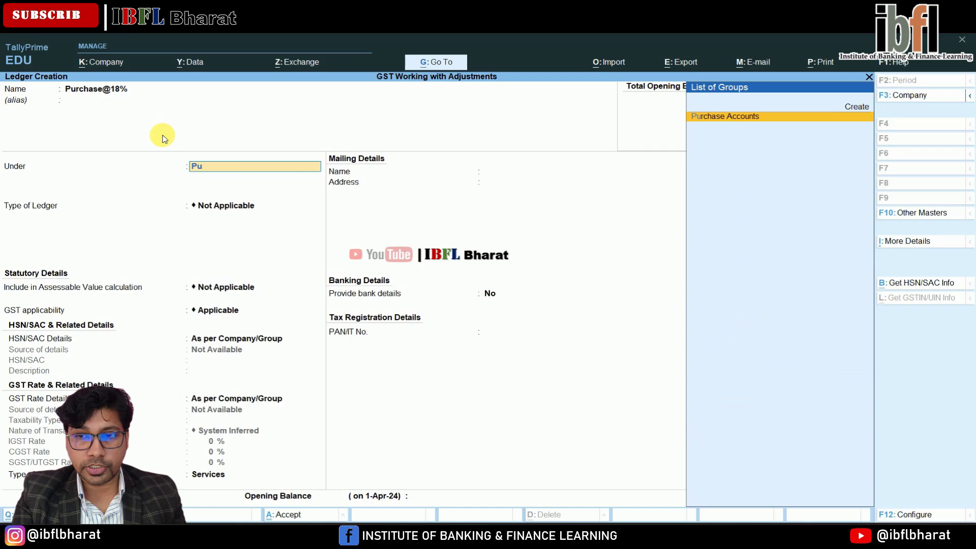
pyautogui.press('Return')
pyautogui.press('Return')
pyautogui.press('Return')
pyautogui.press('Return')
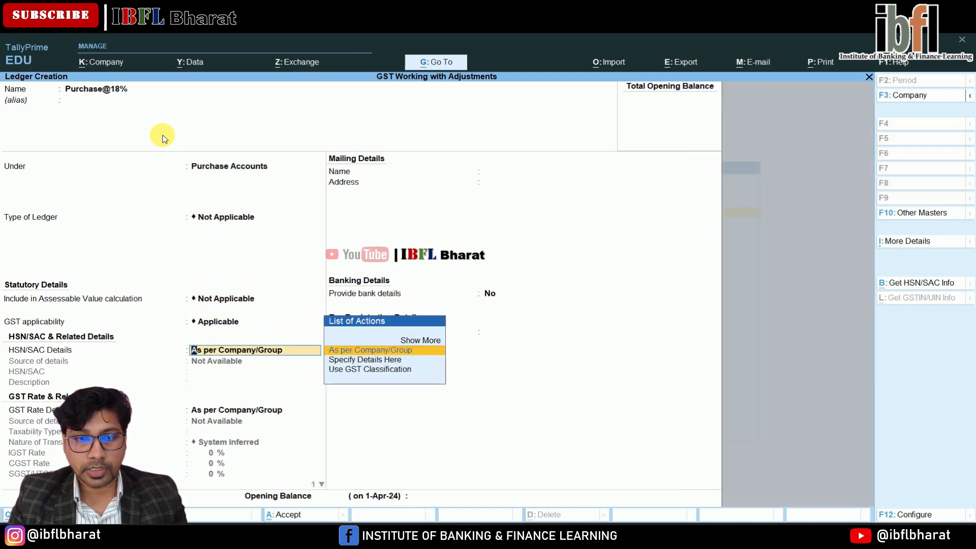
# Specify the GST rate details for Purchase@18% here: Taxable, nature of transaction Local Purchase - Taxable, IGST rate 18%
pyautogui.press('Return')
pyautogui.press('Down')
pyautogui.press('Return')
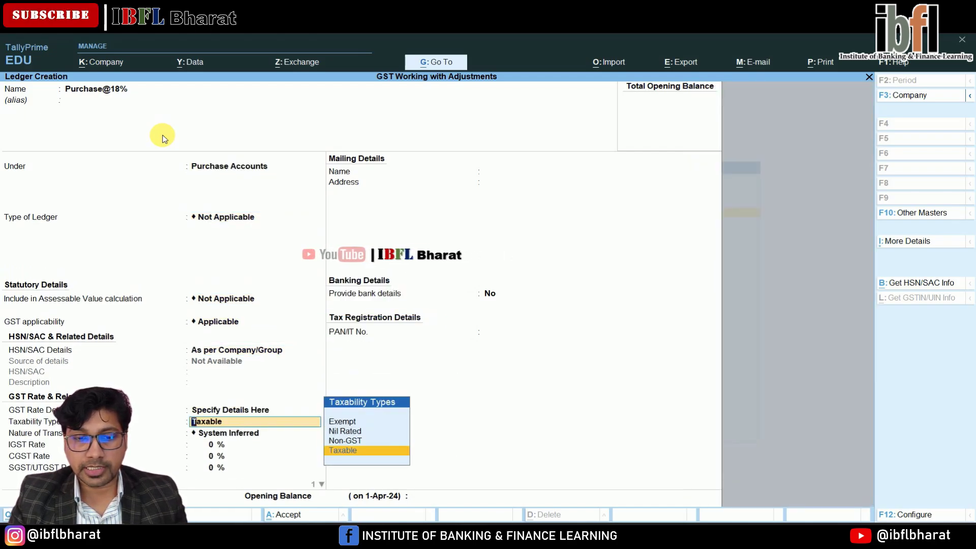
pyautogui.press('Return')
pyautogui.press('Down')
pyautogui.press('Return')
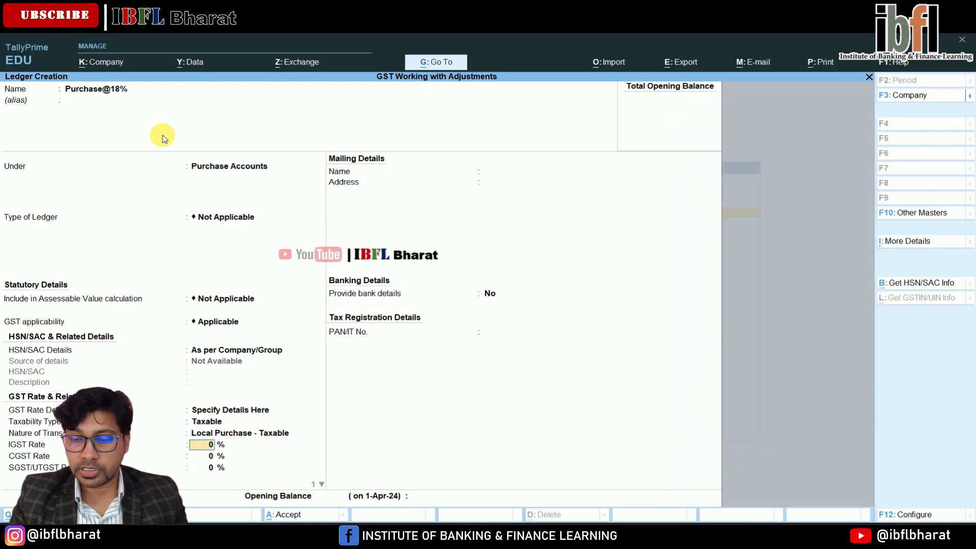
pyautogui.press('Return')
pyautogui.press('Return')
# Set the type of supply to Goods and save the Purchase@18% ledger without an opening balance
pyautogui.press('Up')
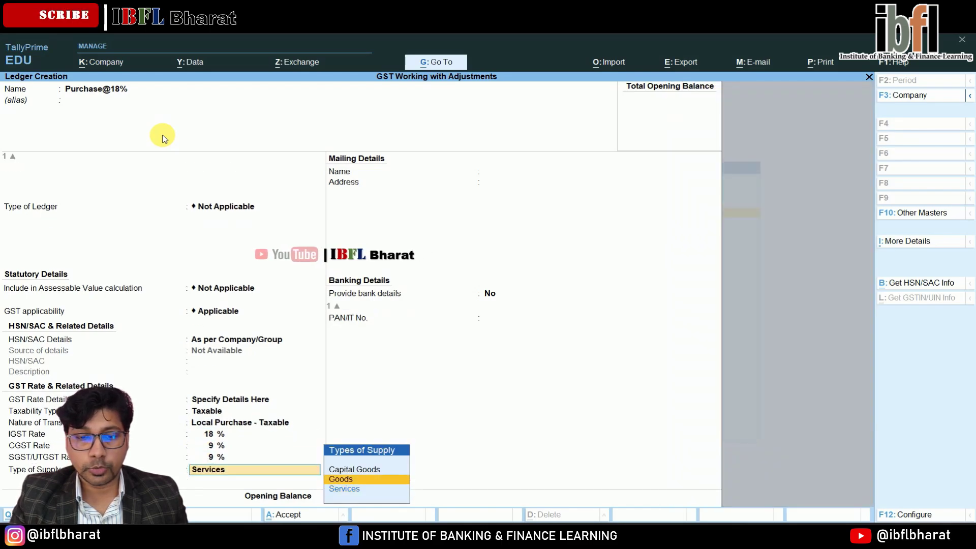
pyautogui.press('Return')
pyautogui.press('Return')
pyautogui.press('Return')
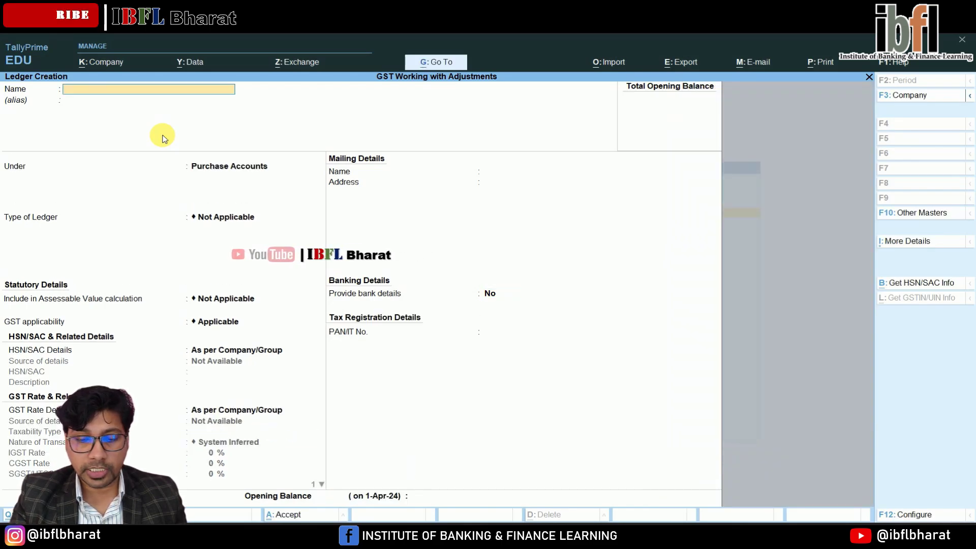
# Name the next ledger "Interstate Purchase@18%" and keep it under Purchase Accounts with GST applicable
pyautogui.write('Interstate')
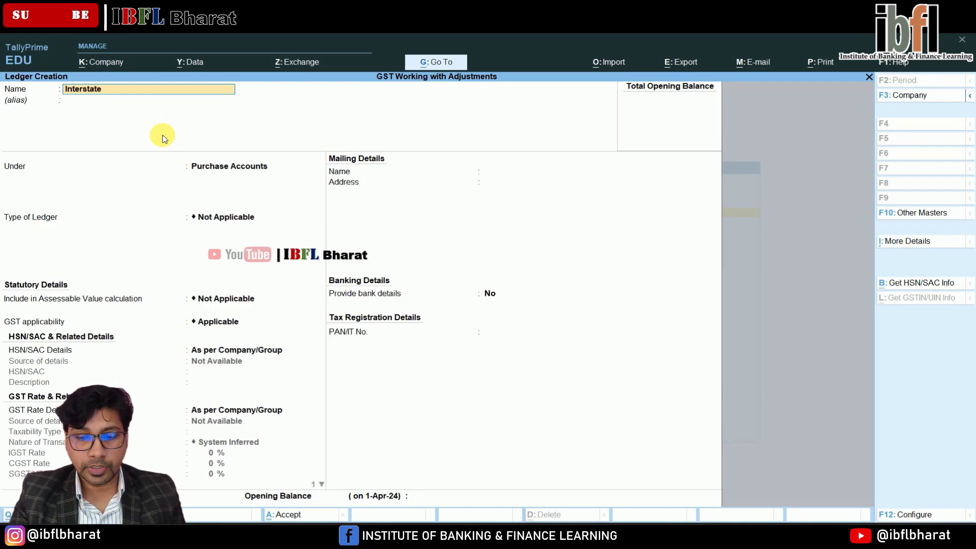
pyautogui.write(' Purchase')
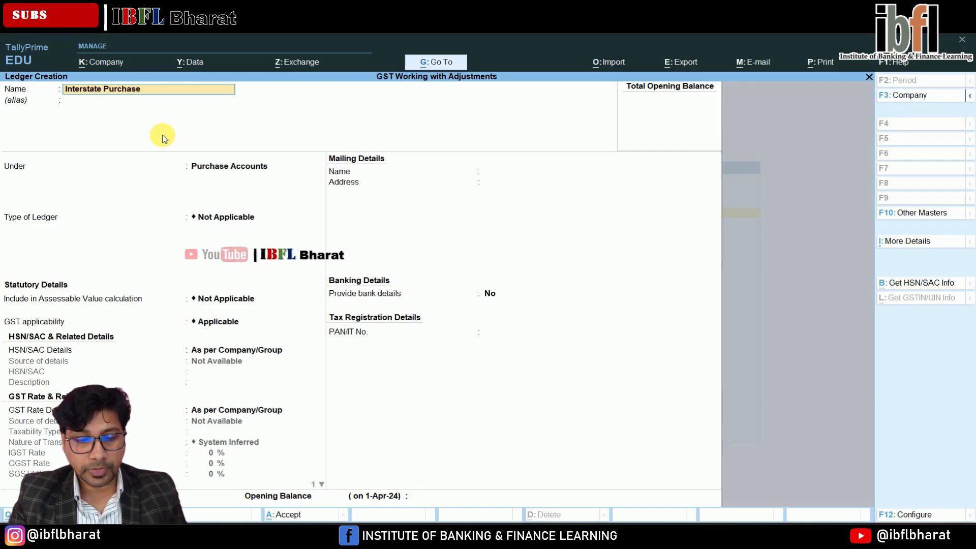
pyautogui.write('@18%')
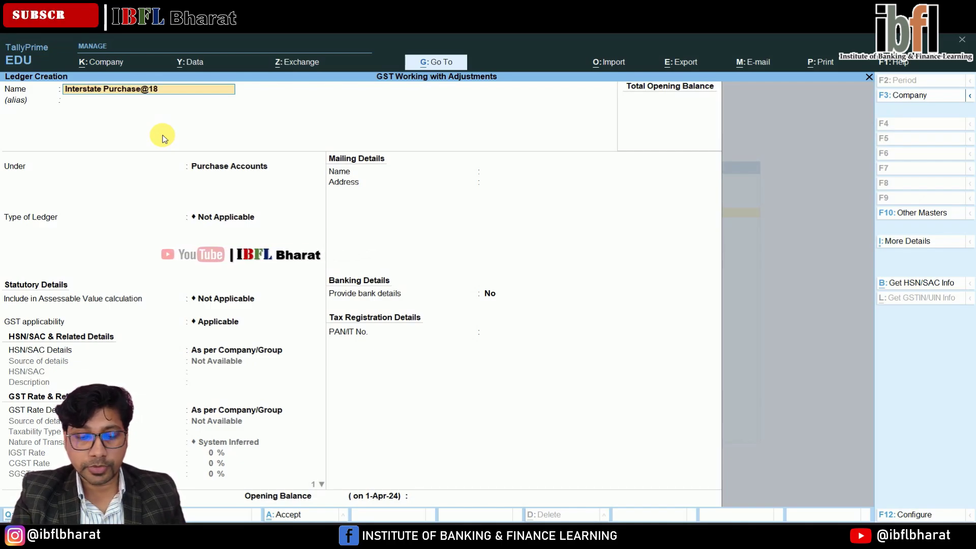
pyautogui.press('Return')
pyautogui.press('Return')
pyautogui.press('Return')
pyautogui.press('Return')
pyautogui.press('Return')
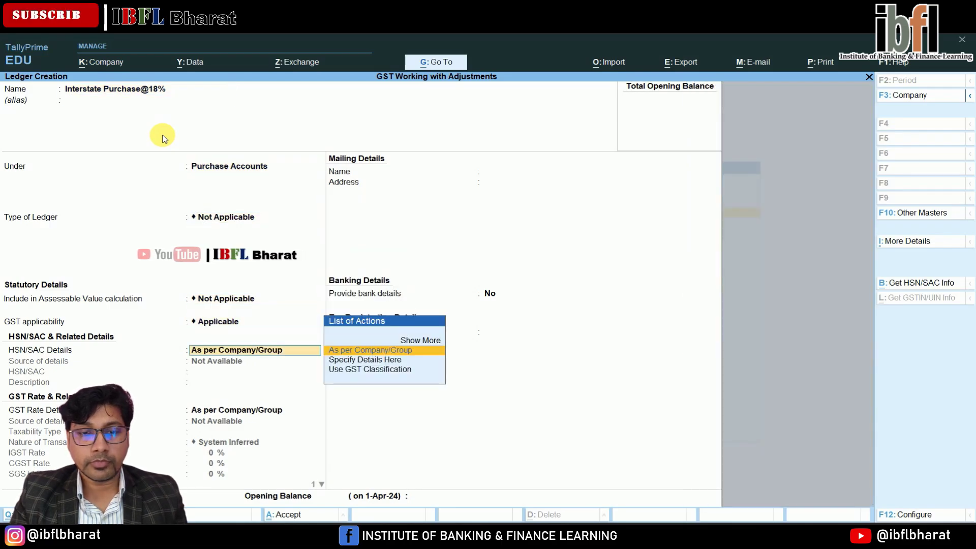
# Specify the GST rate details for Interstate Purchase@18% here: Taxable, nature of transaction Interstate Purchase - Taxable, IGST rate 18%
pyautogui.press('Return')
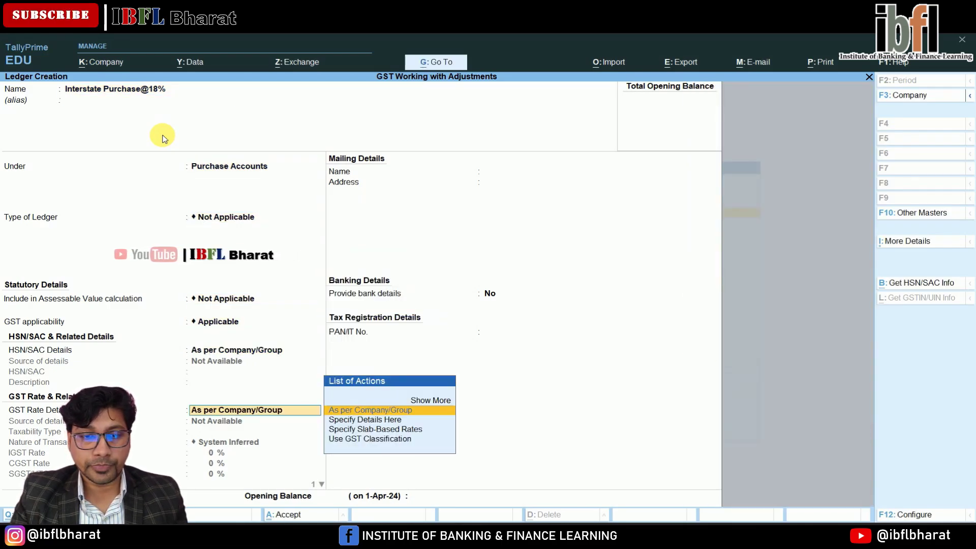
pyautogui.press('Down')
pyautogui.press('Return')
pyautogui.press('Return')
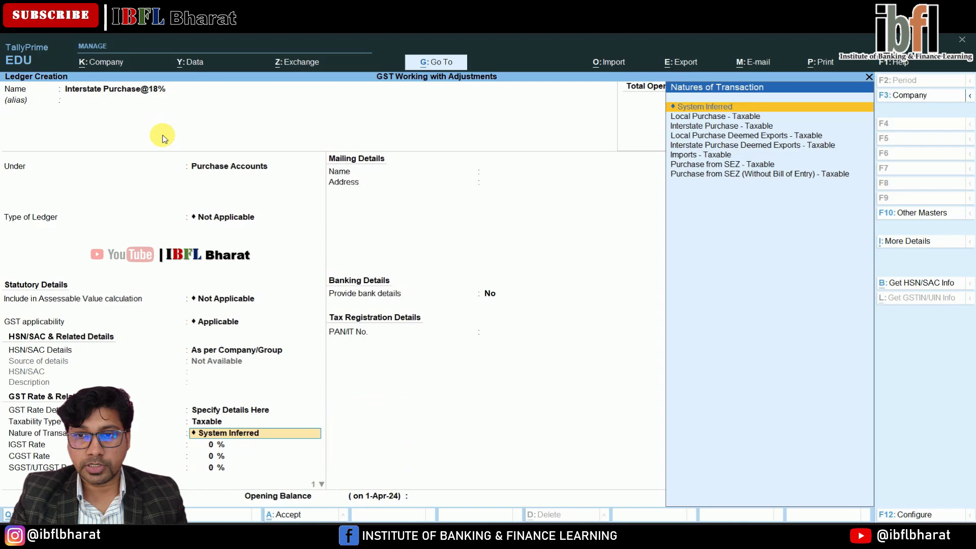
pyautogui.press('Down')
pyautogui.press('Down')
pyautogui.press('Return')
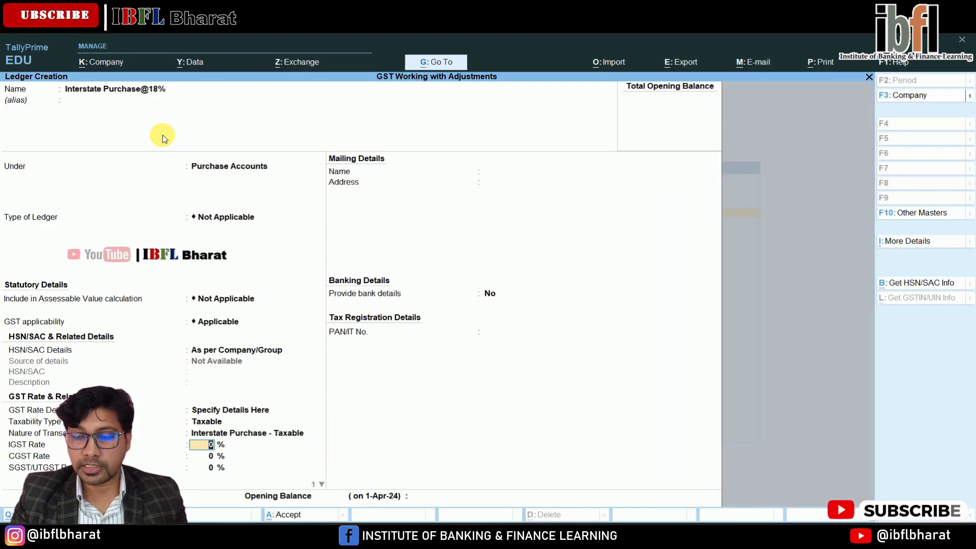
pyautogui.write('18')
pyautogui.press('Return')
# Set the type of supply to Goods and save the Interstate Purchase@18% ledger without an opening balance
pyautogui.press('Up')
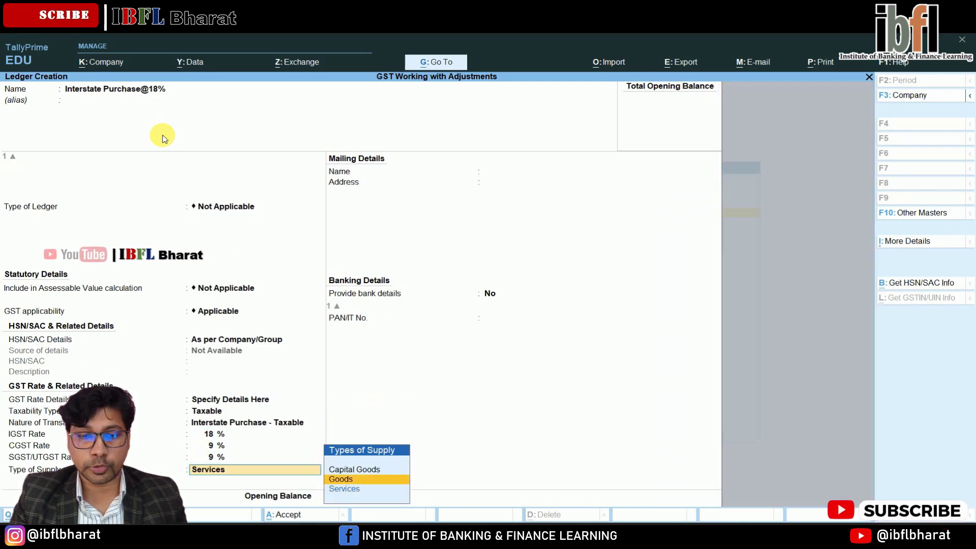
pyautogui.press('Return')
pyautogui.press('Return')
pyautogui.press('y')
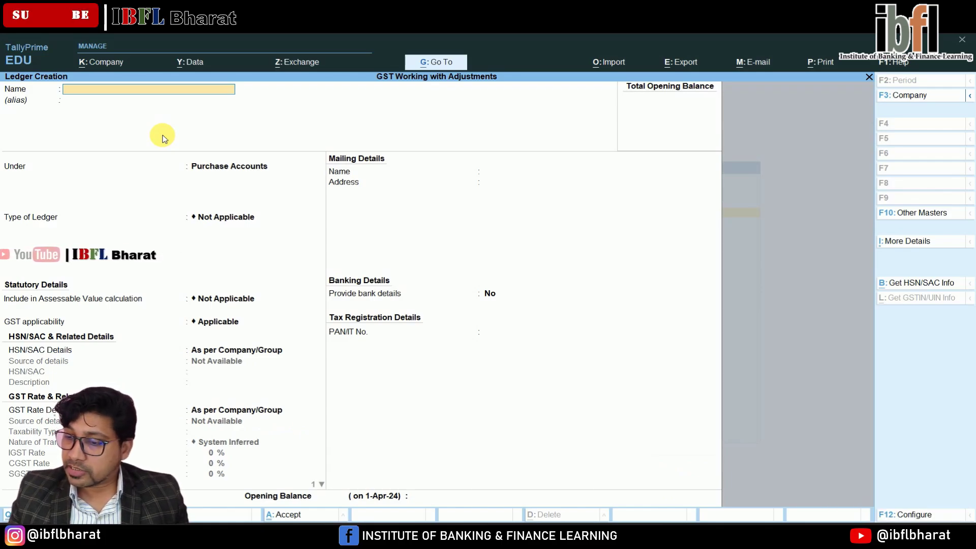
# Name the next ledger "Ansh Corporation" and place it under Sundry Creditors
pyautogui.write('An')
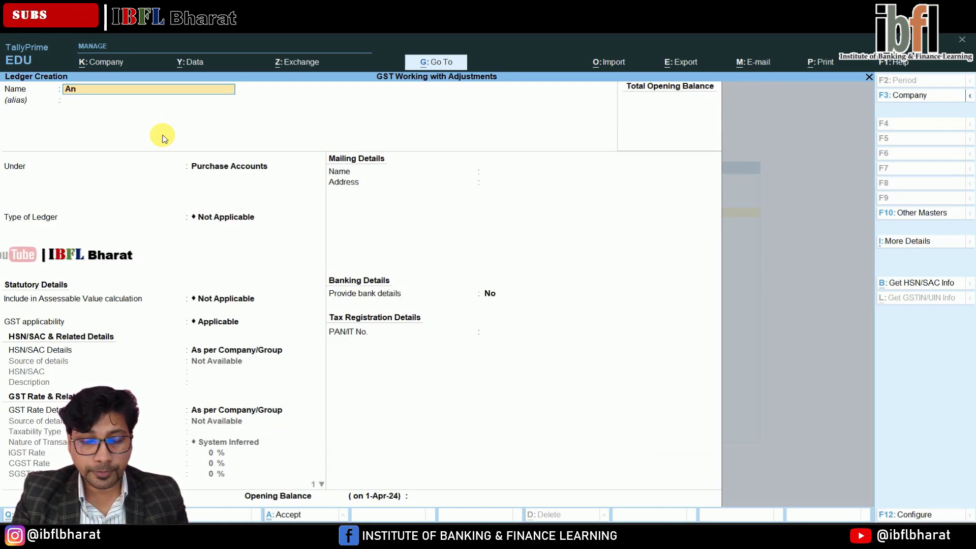
pyautogui.write('sh')
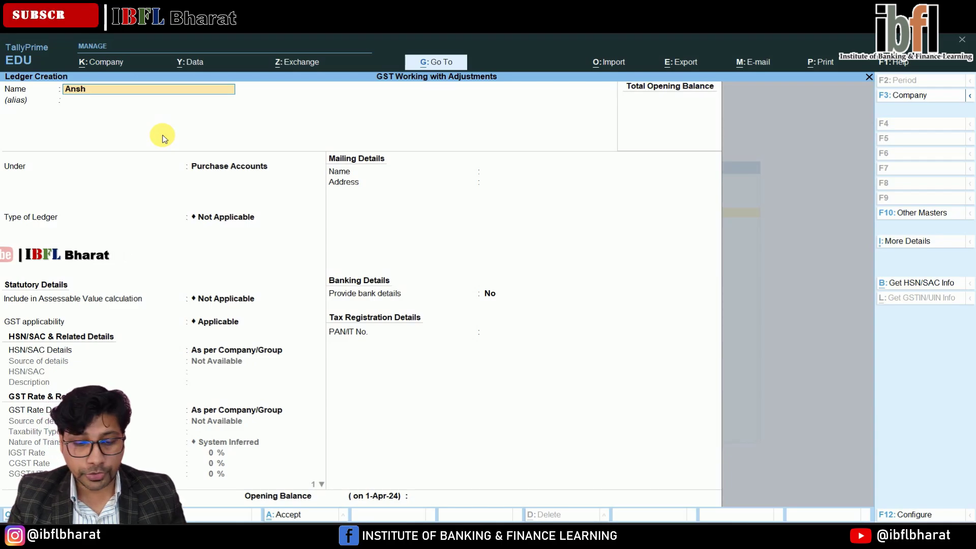
pyautogui.write(' Corporat')
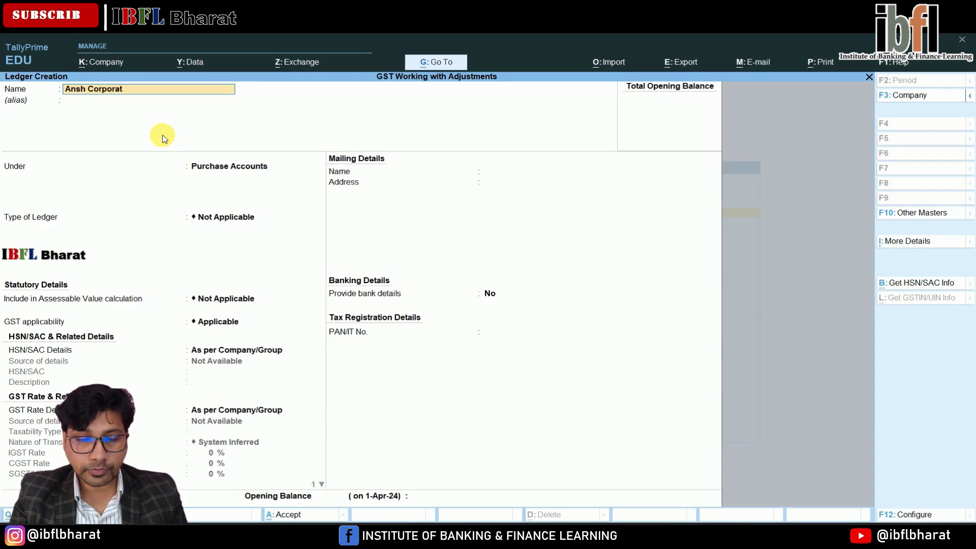
pyautogui.write('ion')
pyautogui.press('Return')
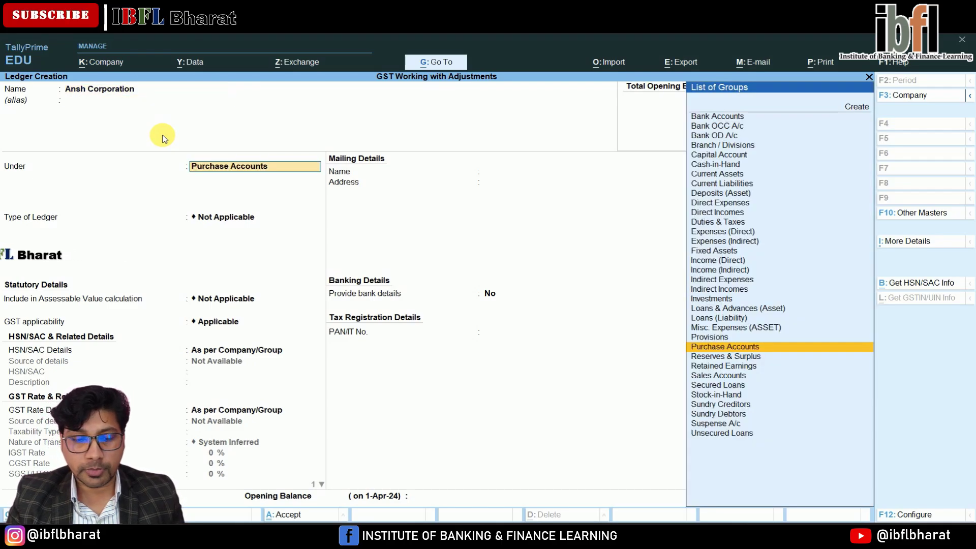
pyautogui.write('Cred')
pyautogui.press('Return')
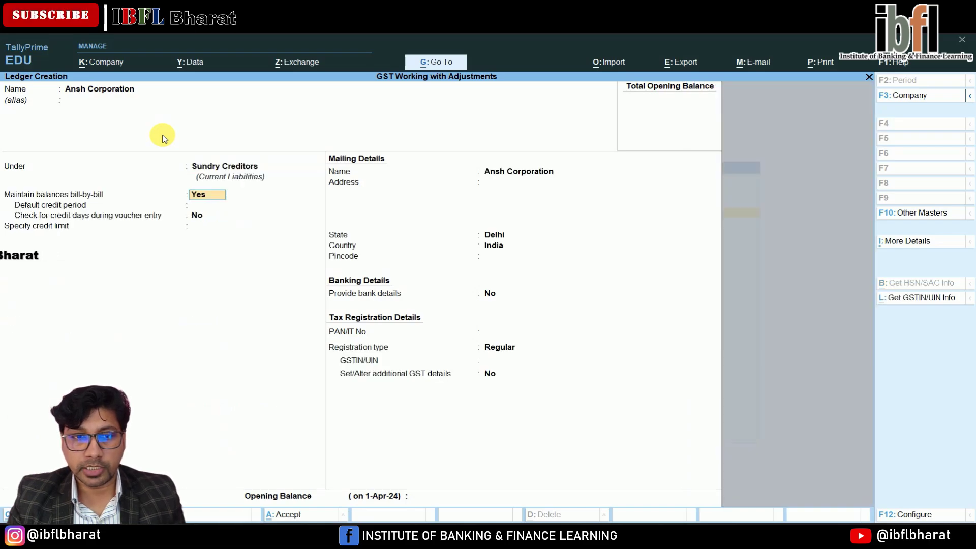
# Keep Ansh Corporation's state as Delhi and registration type as Regular, and save the ledger without a GSTIN or opening balance
pyautogui.press('Return')
pyautogui.press('Return')
pyautogui.press('Return')
pyautogui.press('Return')
pyautogui.press('Return')
pyautogui.press('Return')
pyautogui.press('Return')
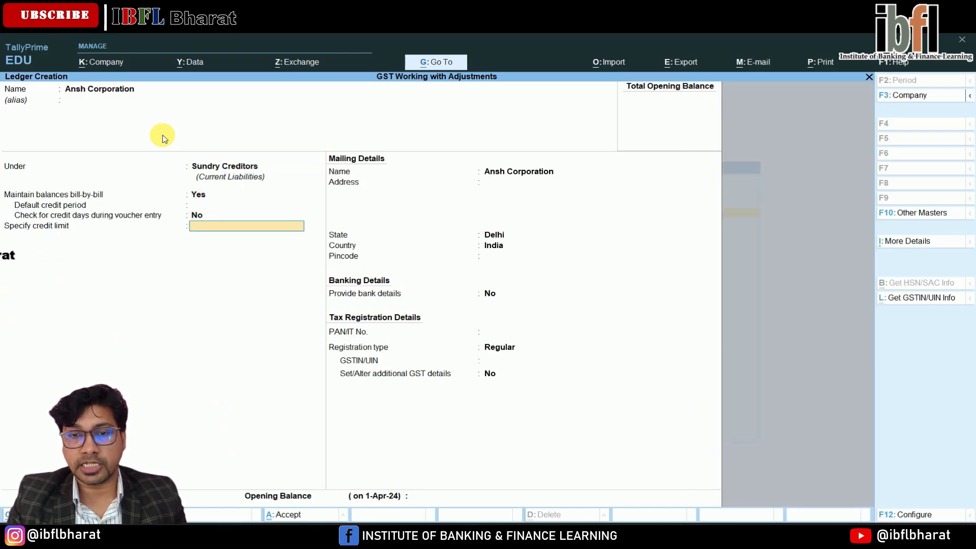
pyautogui.press('Return')
pyautogui.press('Return')
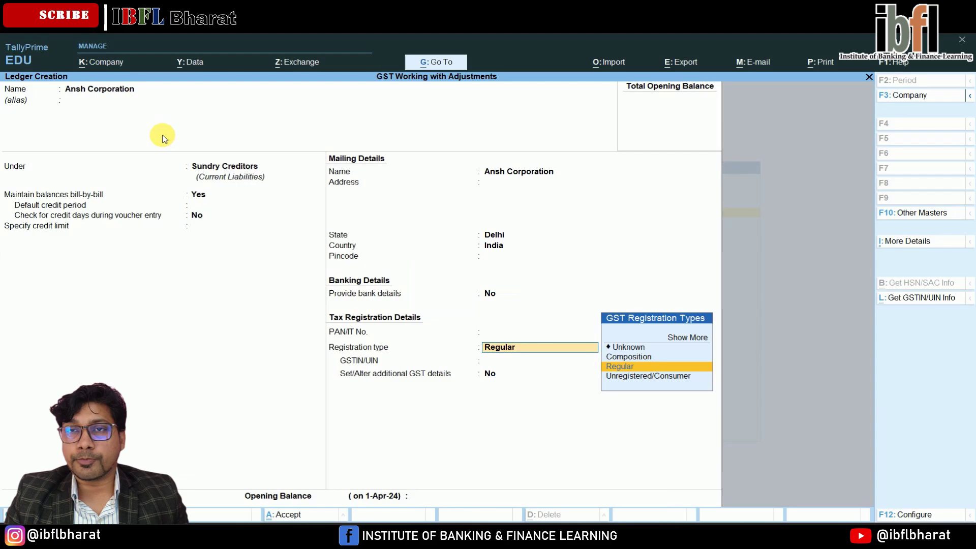
pyautogui.press('Return')
pyautogui.press('Return')
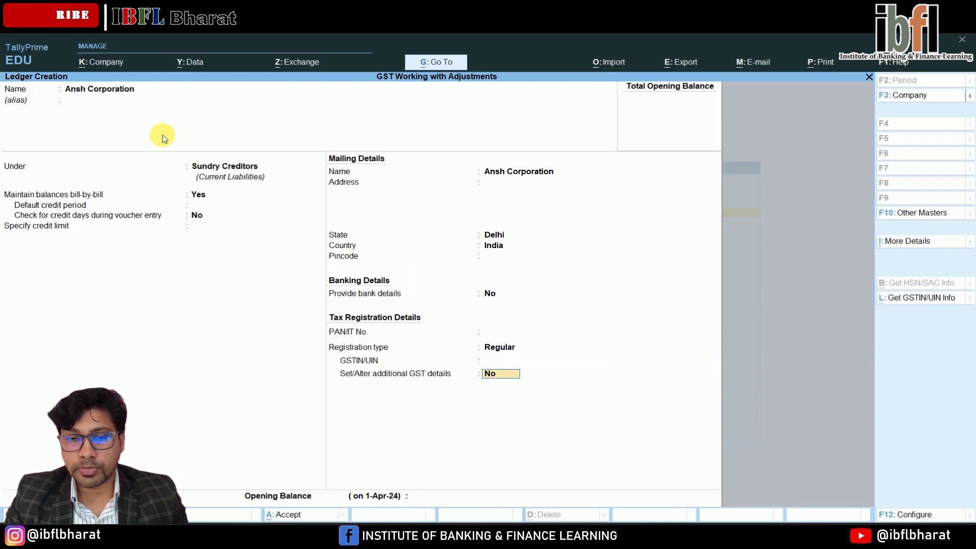
pyautogui.press('Return')
pyautogui.press('Return')
pyautogui.press('Return')
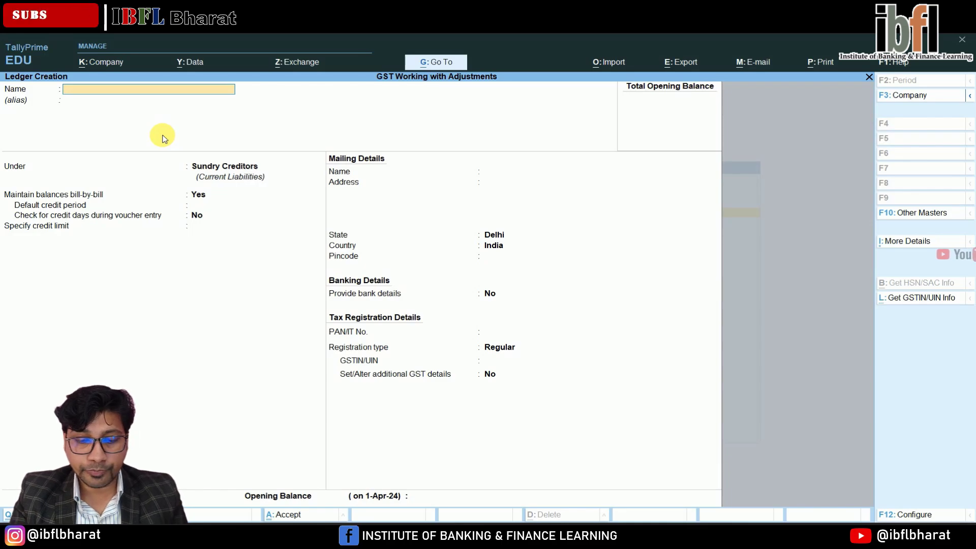
# Name the next ledger "RKDK Company" and place it under Sundry Debtors with bill-by-bill balances maintained
pyautogui.write('RKDK')
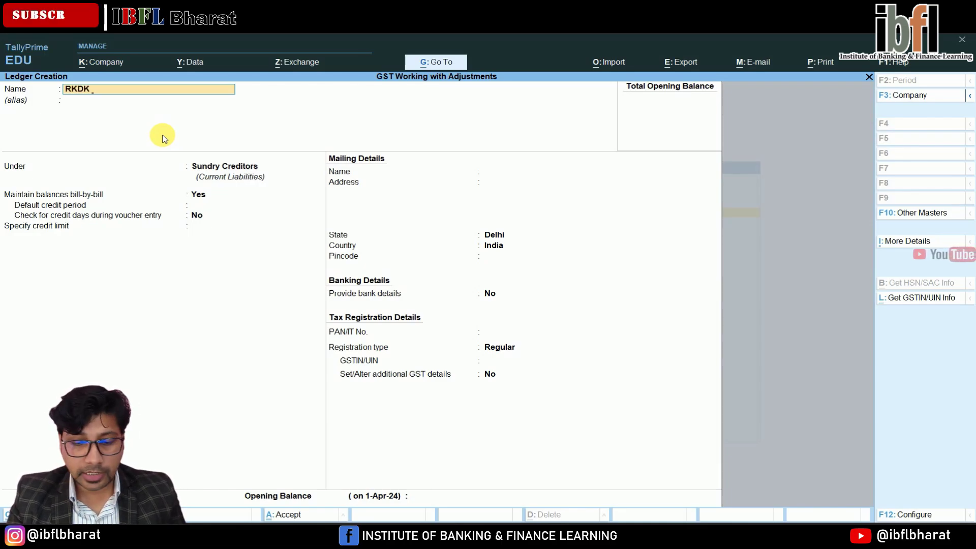
pyautogui.write(' Company')
pyautogui.press('Return')
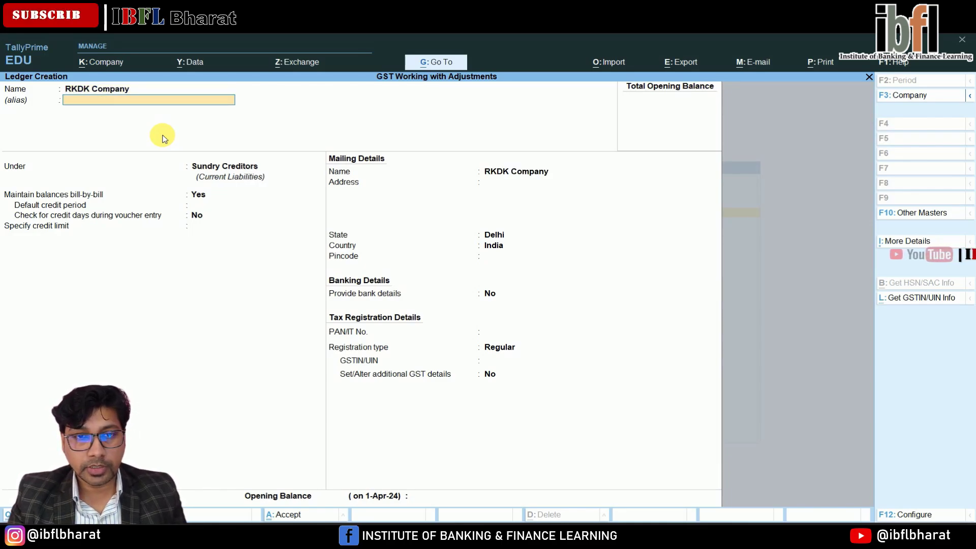
pyautogui.press('Return')
pyautogui.write('sundry d')
pyautogui.press('Return')
pyautogui.press('Return')
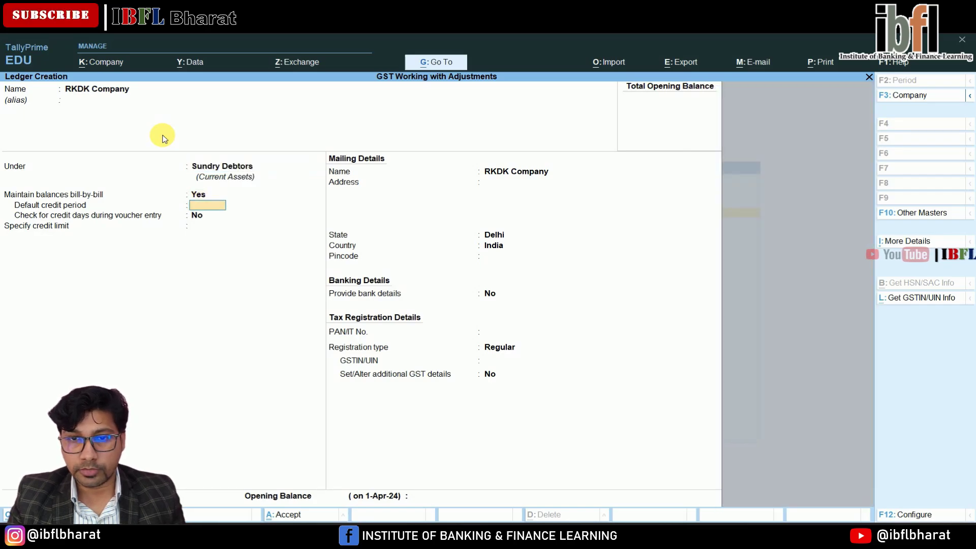
# Keep RKDK Company's state as Delhi and registration type as Regular, and save the ledger without a GSTIN or opening balance
pyautogui.press('Return')
pyautogui.press('Return')
pyautogui.press('Return')
pyautogui.press('Return')
pyautogui.press('Return')
pyautogui.press('Return')
pyautogui.press('Return')
pyautogui.press('Return')
pyautogui.press('Return')
pyautogui.press('Return')
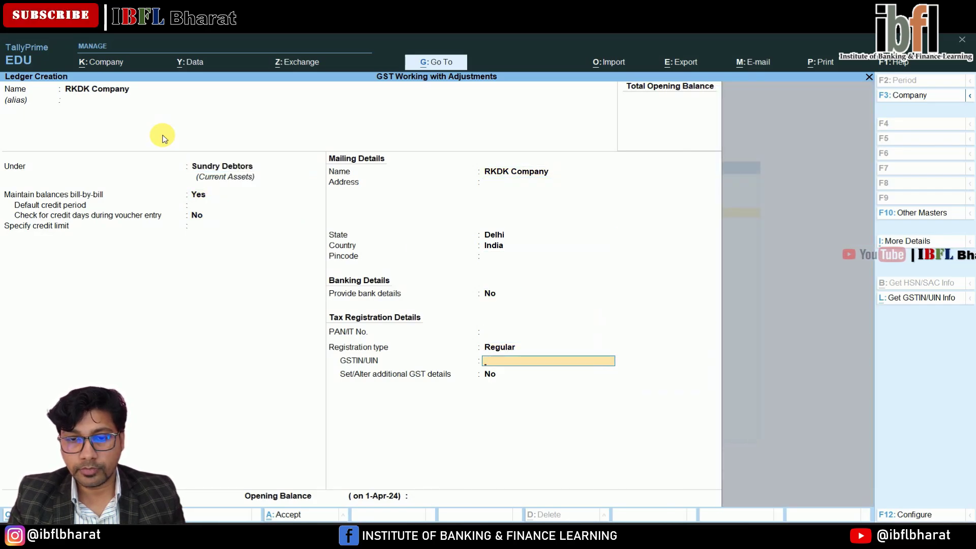
pyautogui.press('Return')
pyautogui.press('Return')
pyautogui.press('Return')
pyautogui.press('Return')
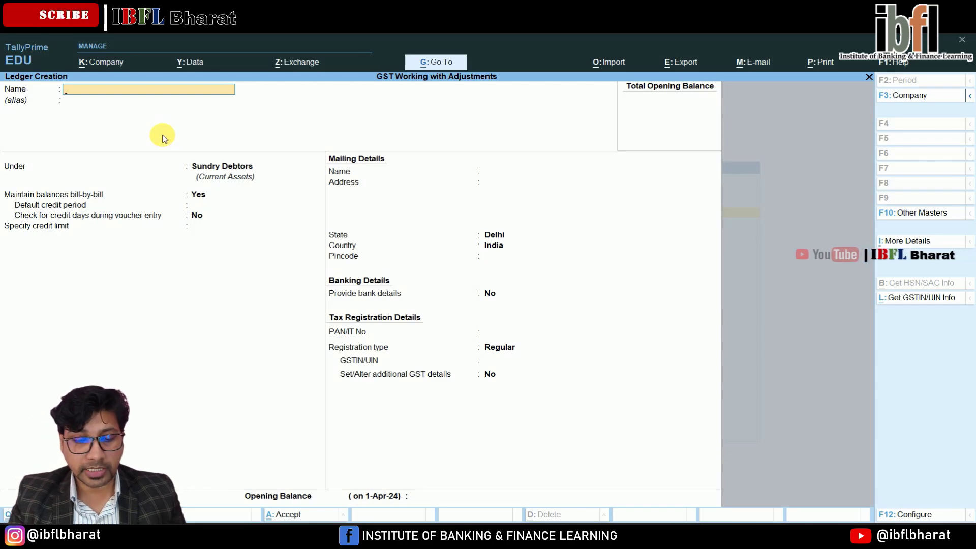
# Name the next ledger "DK Supplier" and place it under Sundry Creditors
pyautogui.write('DK Su')
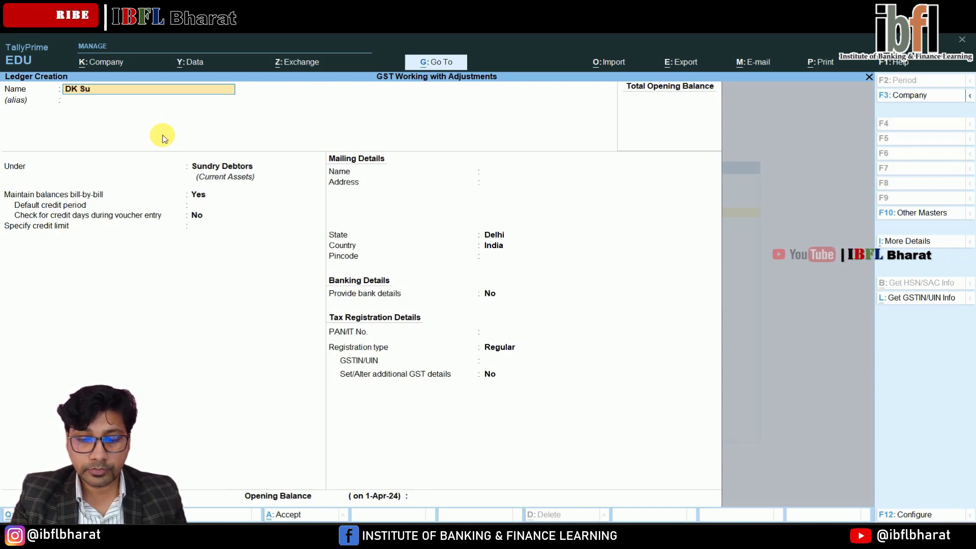
pyautogui.write('pplier')
pyautogui.press('Return')
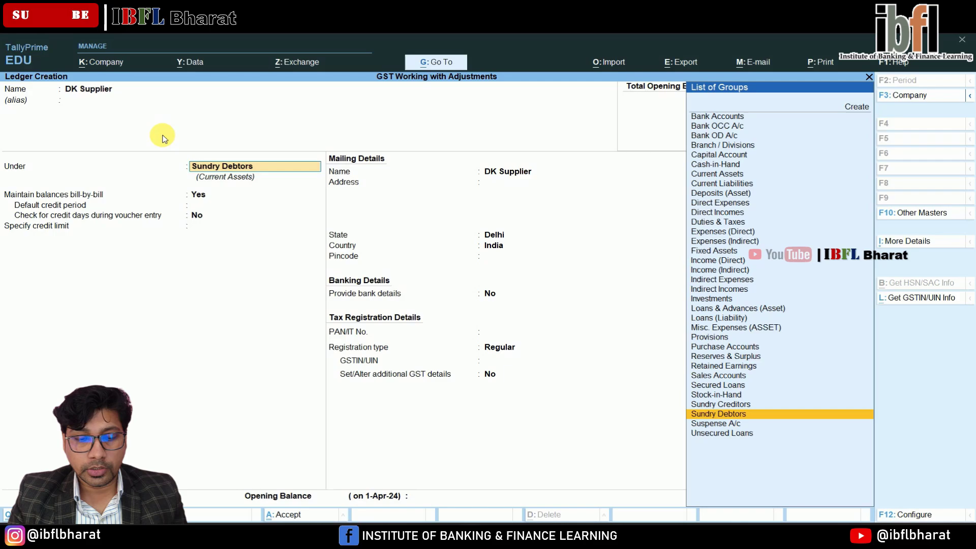
pyautogui.write('Cred')
pyautogui.press('Return')
# Set DK Supplier's state to Haryana, keep registration type Regular, and save the ledger without a GSTIN or opening balance
pyautogui.press('Return')
pyautogui.press('Return')
pyautogui.press('Return')
pyautogui.press('Return')
pyautogui.press('Return')
pyautogui.press('Return')
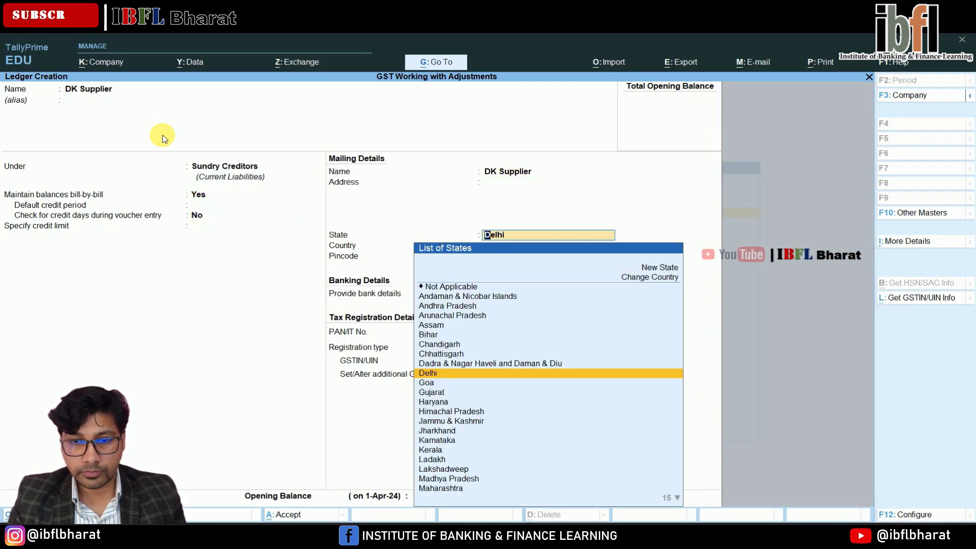
pyautogui.press('Down')
pyautogui.press('Down')
pyautogui.press('Down')
pyautogui.press('Return')
pyautogui.press('Return')
pyautogui.press('Return')
pyautogui.press('Return')
pyautogui.press('Return')
pyautogui.press('Return')
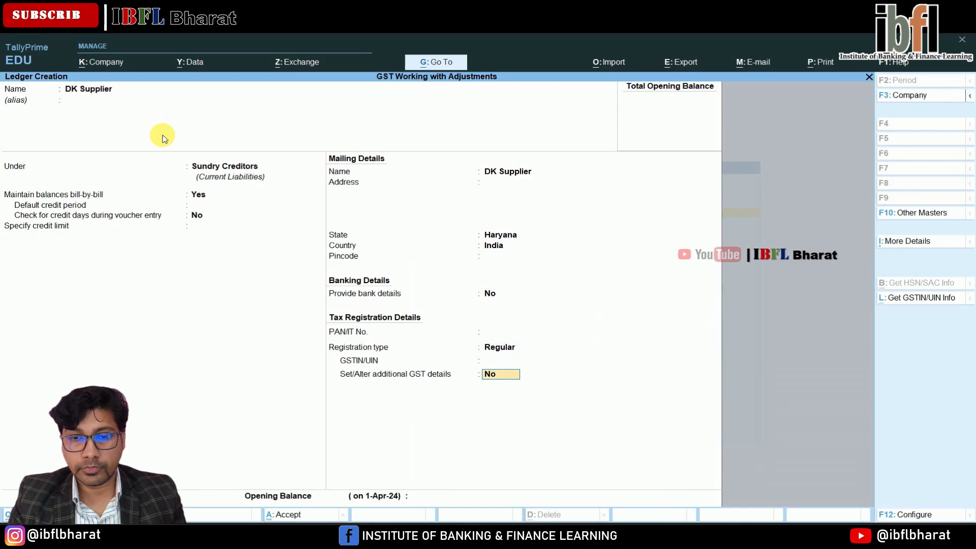
pyautogui.press('Return')
pyautogui.press('Return')
pyautogui.press('Return')
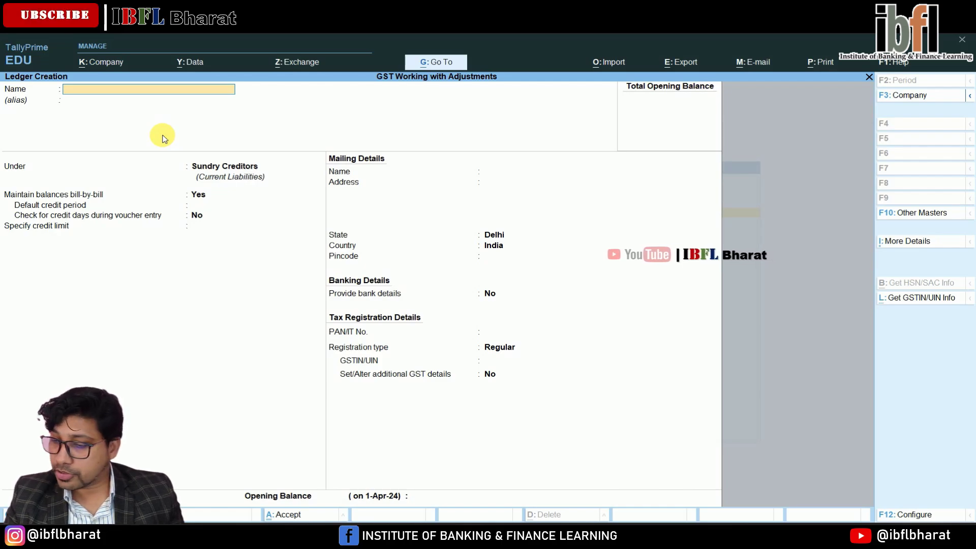
# Enter the individual customer's name as the next ledger name and place it under Sundry Debtors
pyautogui.write('Mr')
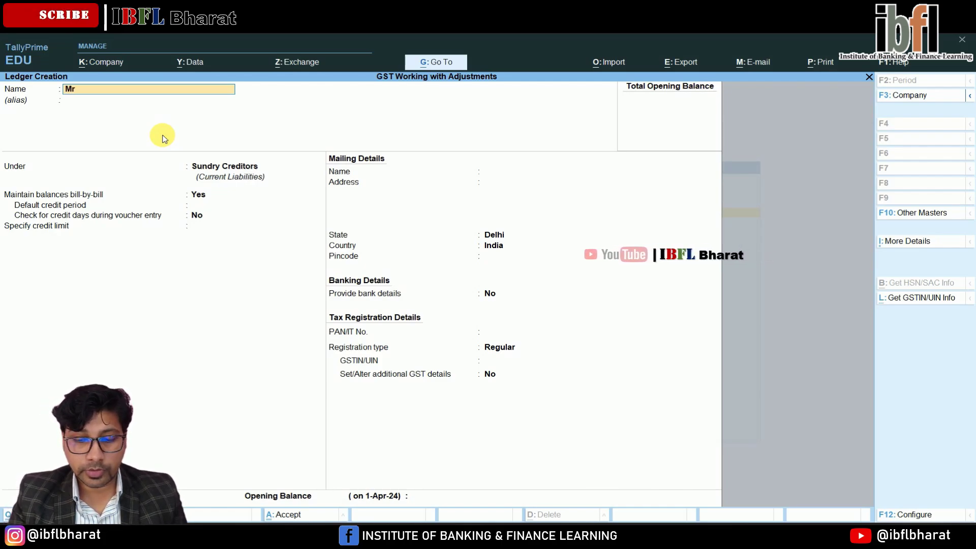
pyautogui.write('. K Sharma')
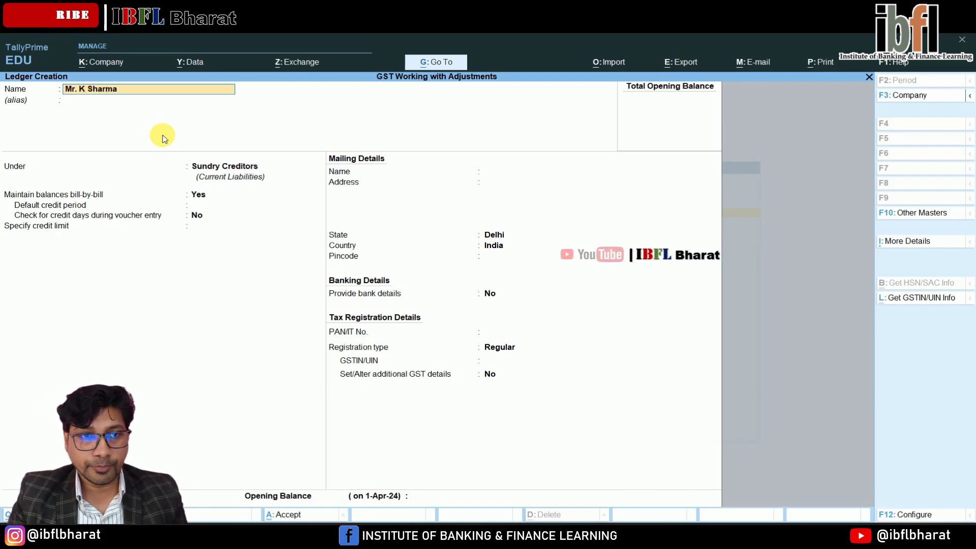
pyautogui.press('Return')
pyautogui.press('Return')
pyautogui.write('deb')
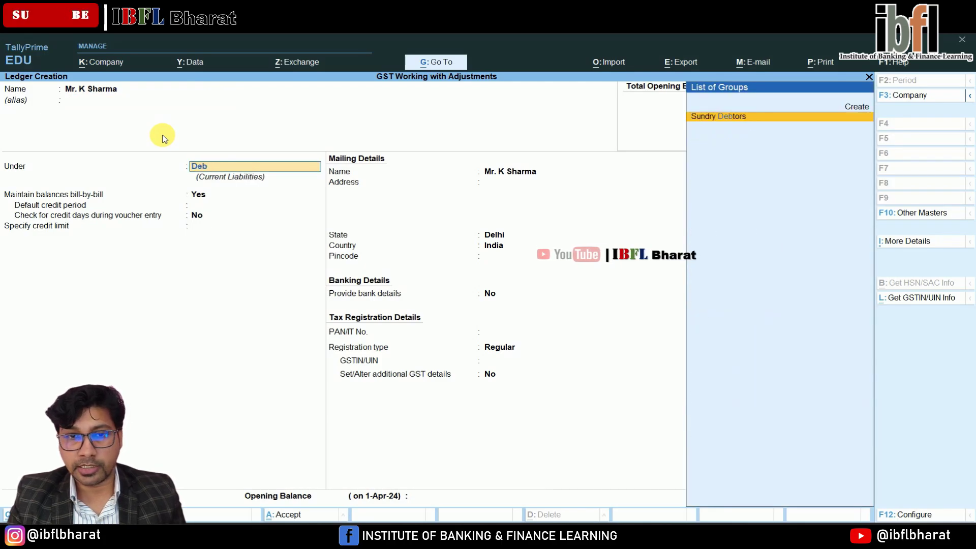
pyautogui.press('Return')
# Set the individual customer's state to Haryana, keep registration type Regular, and save the ledger without a GSTIN or opening balance
pyautogui.press('Return')
pyautogui.press('Return')
pyautogui.press('Return')
pyautogui.press('Return')
pyautogui.press('Return')
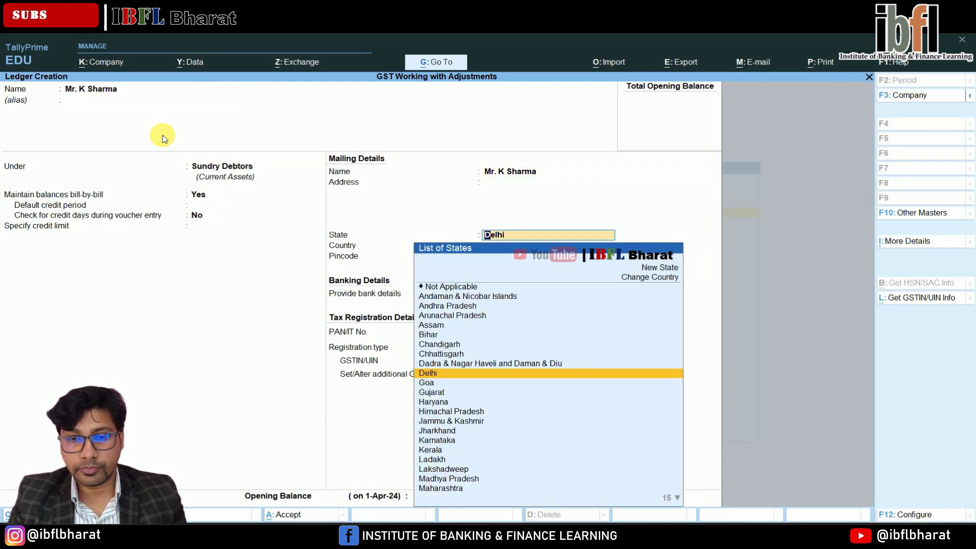
pyautogui.press('Down')
pyautogui.press('Down')
pyautogui.press('Down')
pyautogui.press('Return')
pyautogui.press('Return')
pyautogui.press('Return')
pyautogui.press('Return')
pyautogui.press('Return')
pyautogui.press('Return')
pyautogui.press('Return')
pyautogui.press('Return')
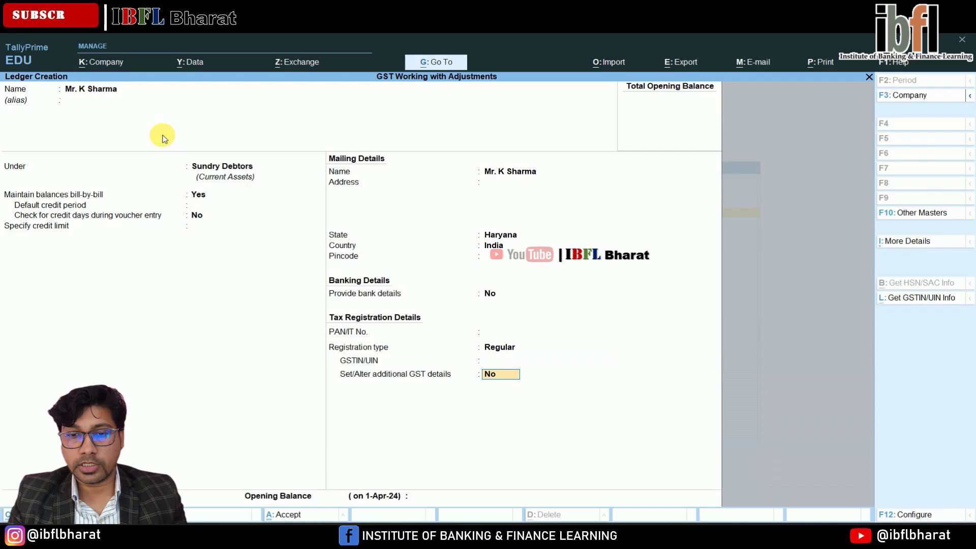
pyautogui.press('Return')
pyautogui.press('Return')
pyautogui.press('Return')
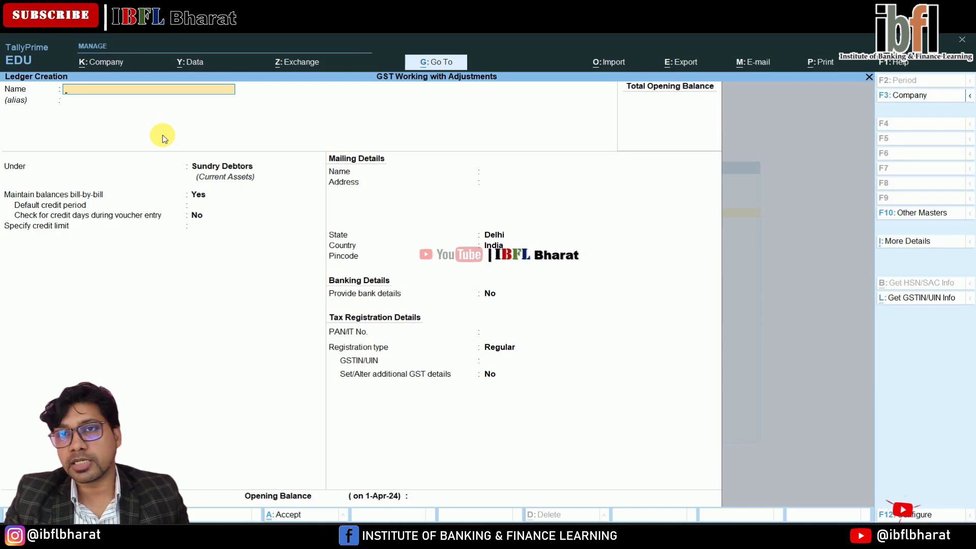
pyautogui.write('CGST')
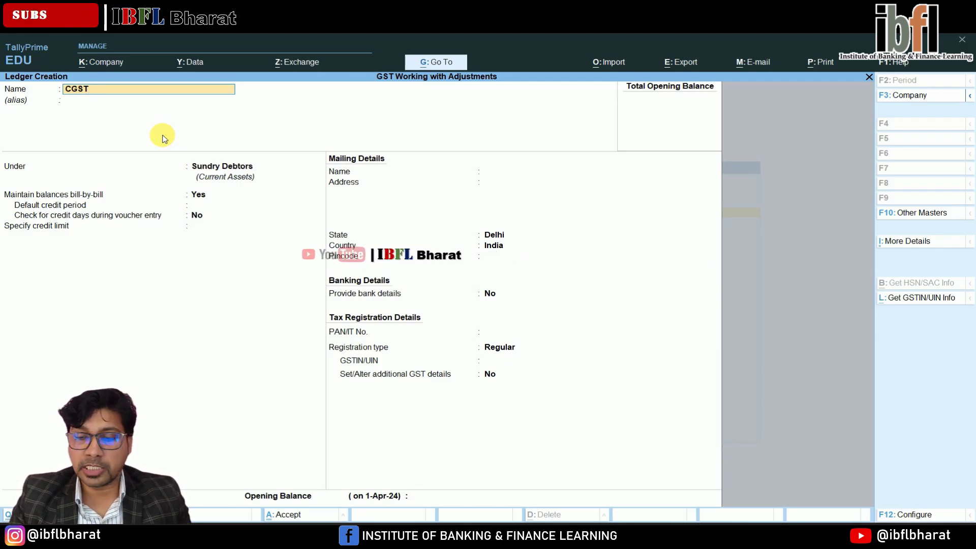
pyautogui.press('BackSpace')
pyautogui.press('BackSpace')
pyautogui.press('BackSpace')
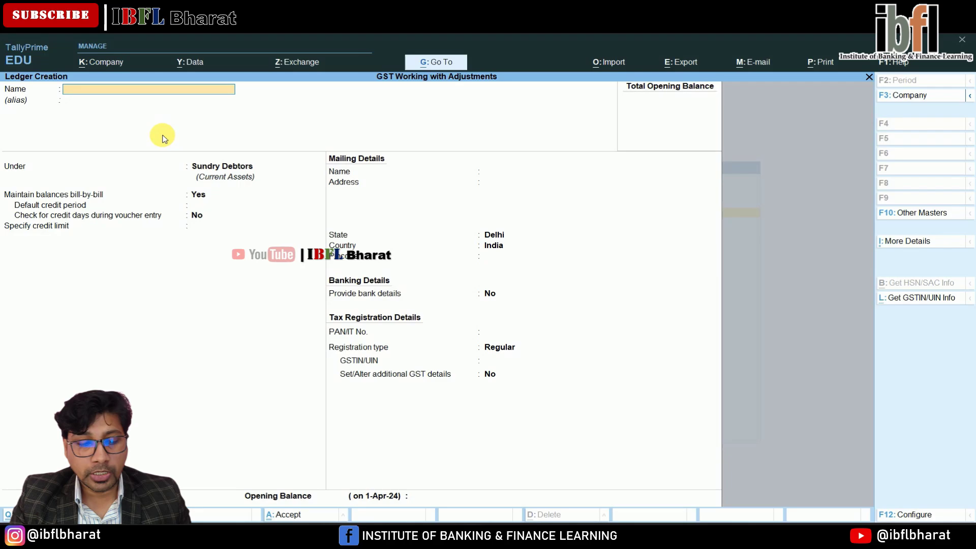
# Name the next ledger "Input-CGST@9%" and place it under Duties & Taxes
pyautogui.write('Input-')
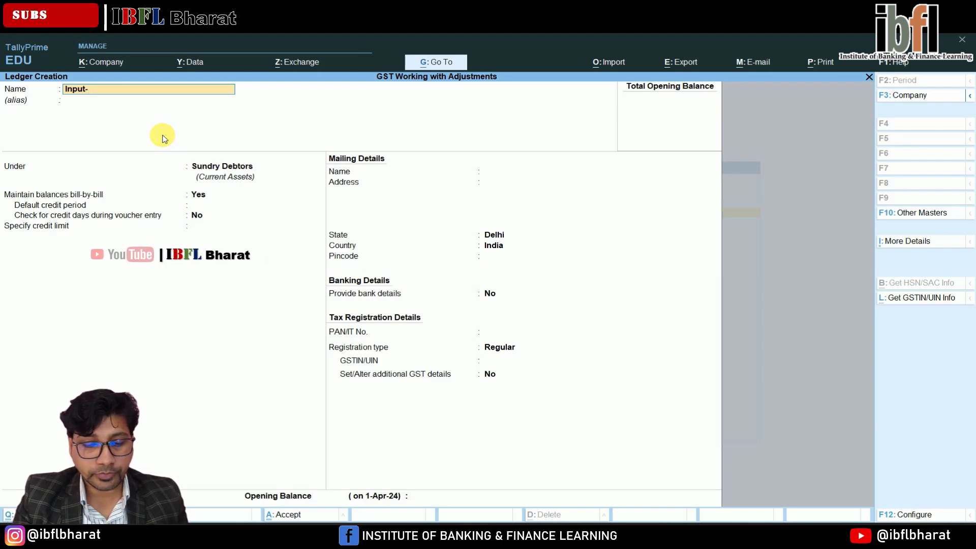
pyautogui.write('CGSTR')
pyautogui.press('BackSpace')
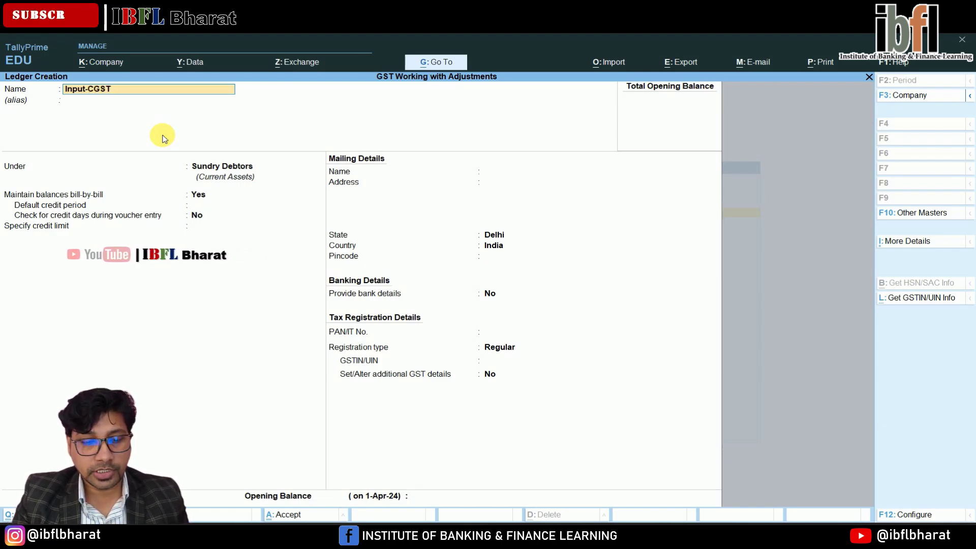
pyautogui.write('@9')
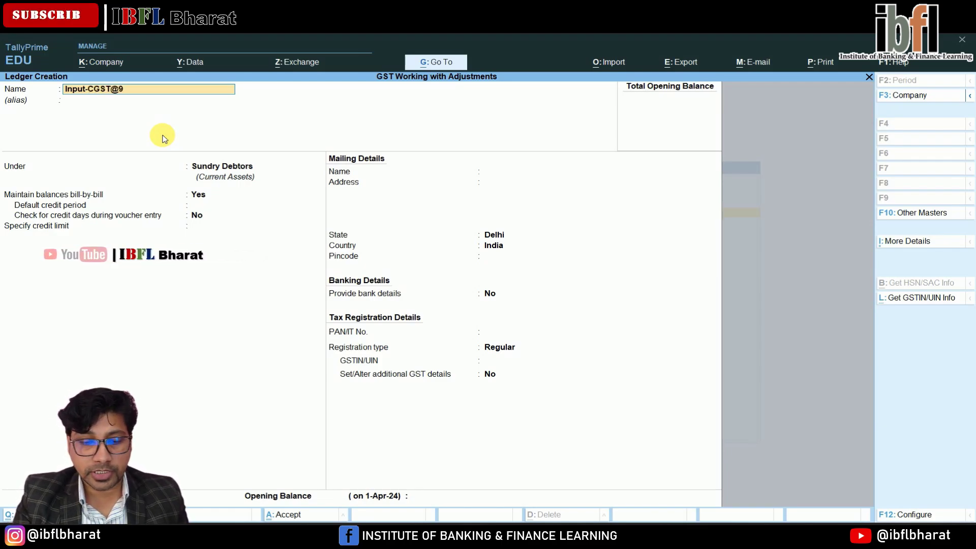
pyautogui.write('%')
pyautogui.press('Return')
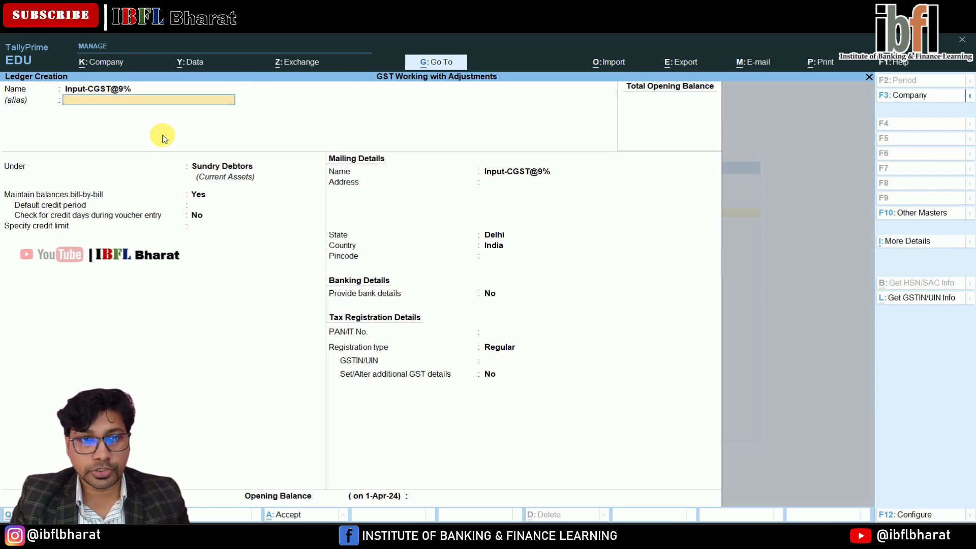
pyautogui.press('Return')
pyautogui.press('Up')
pyautogui.press('Up')
pyautogui.press('Up')
pyautogui.press('Up')
pyautogui.press('Up')
pyautogui.press('Up')
pyautogui.press('Up')
pyautogui.press('Up')
pyautogui.press('Up')
pyautogui.press('Up')
pyautogui.press('Up')
pyautogui.press('Up')
pyautogui.press('Up')
pyautogui.press('Up')
pyautogui.press('Up')
pyautogui.press('Up')
pyautogui.press('Up')
pyautogui.press('Up')
pyautogui.press('Up')
pyautogui.press('Up')
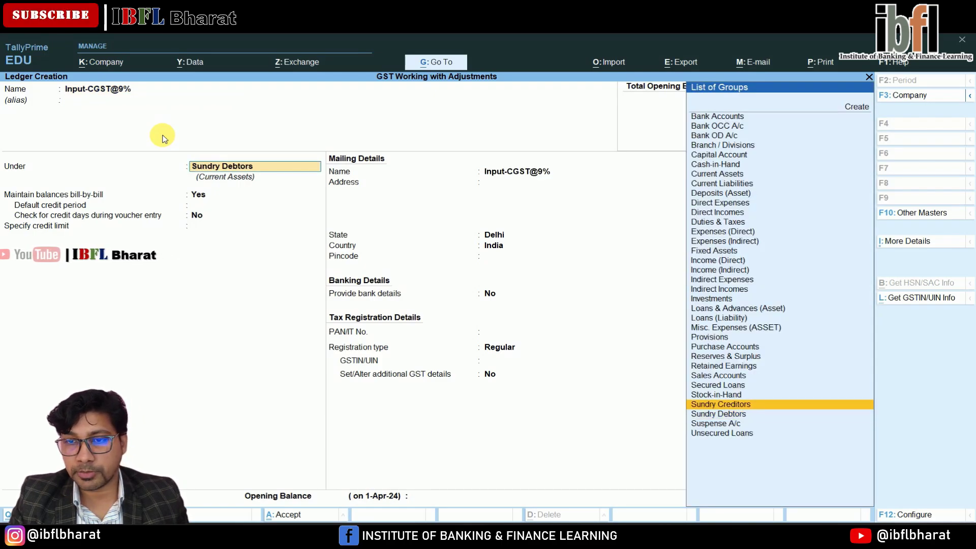
pyautogui.press('Down')
pyautogui.press('Return')
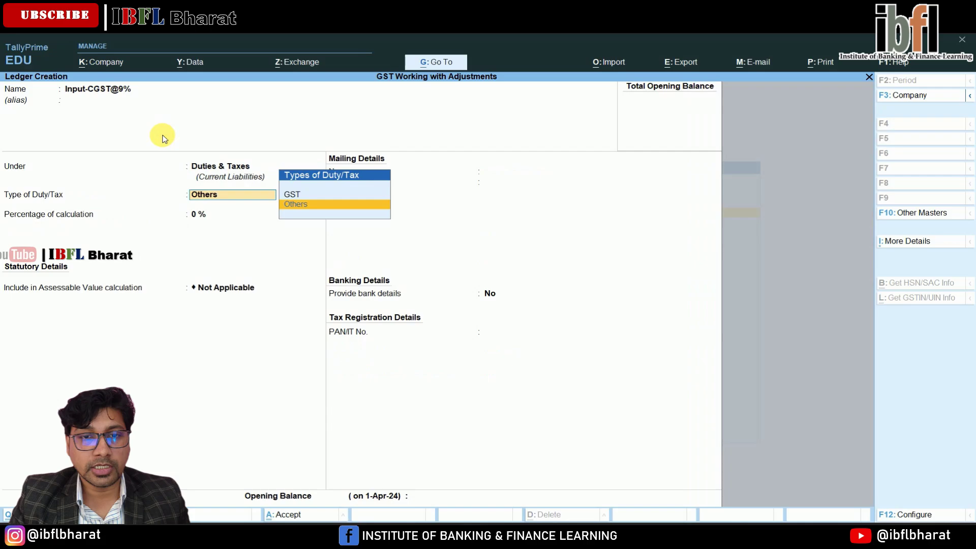
# Set Input-CGST@9% to duty type GST, tax type CGST and 9% calculation with no rounding, and save the ledger
pyautogui.press('Up')
pyautogui.press('Return')
pyautogui.press('Down')
pyautogui.press('Return')
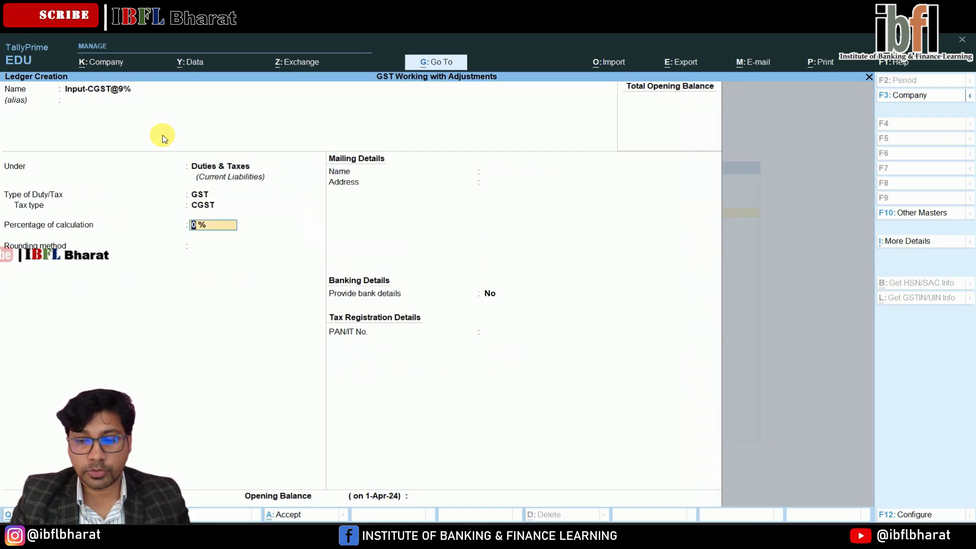
pyautogui.write('9')
pyautogui.press('Return')
pyautogui.press('Return')
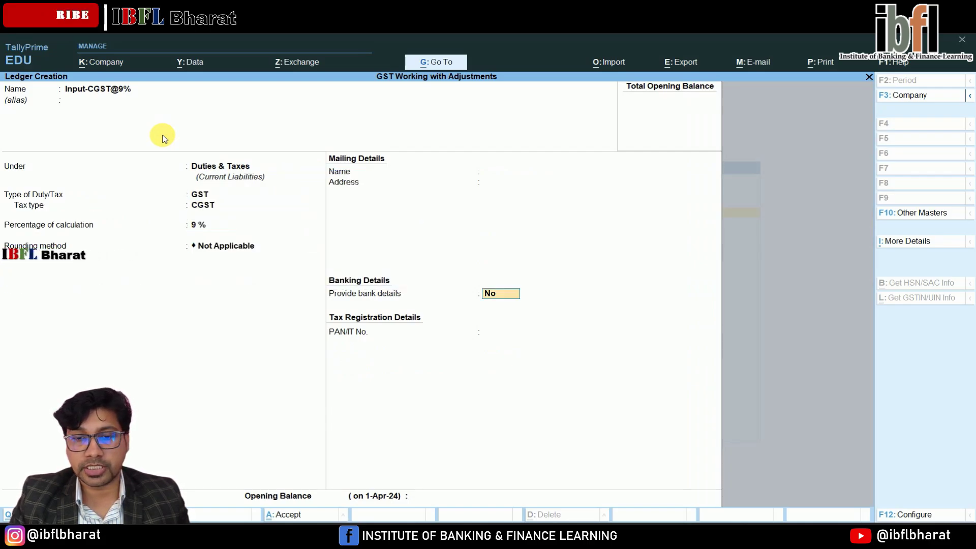
pyautogui.press('Return')
pyautogui.press('Return')
pyautogui.press('Return')
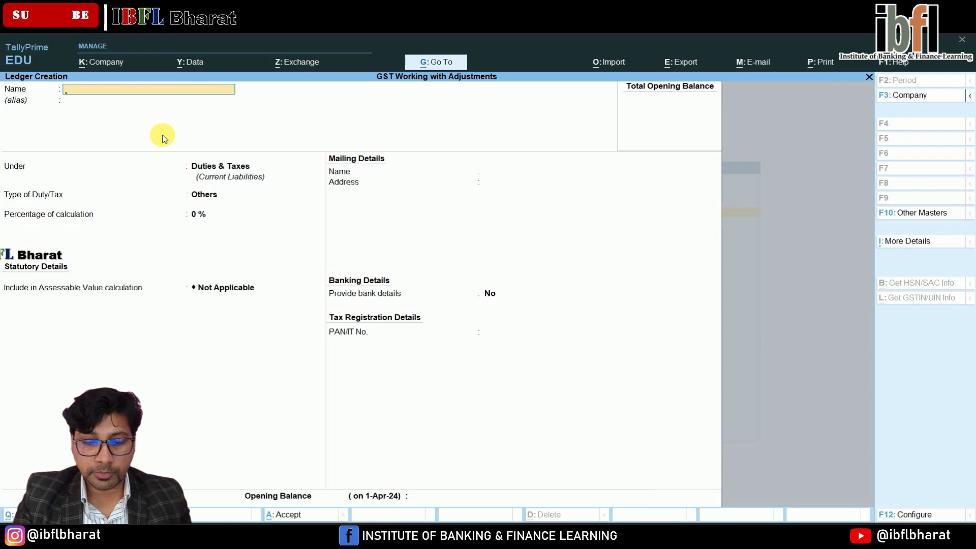
# Name the next ledger "Input-SGST@9%" and keep it under Duties & Taxes
pyautogui.write('Input')
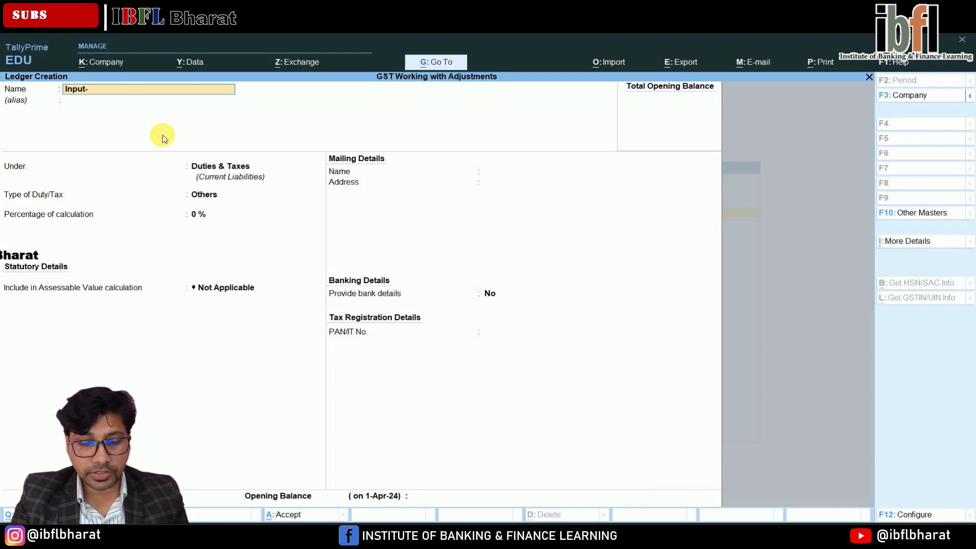
pyautogui.write('-SGST@9%')
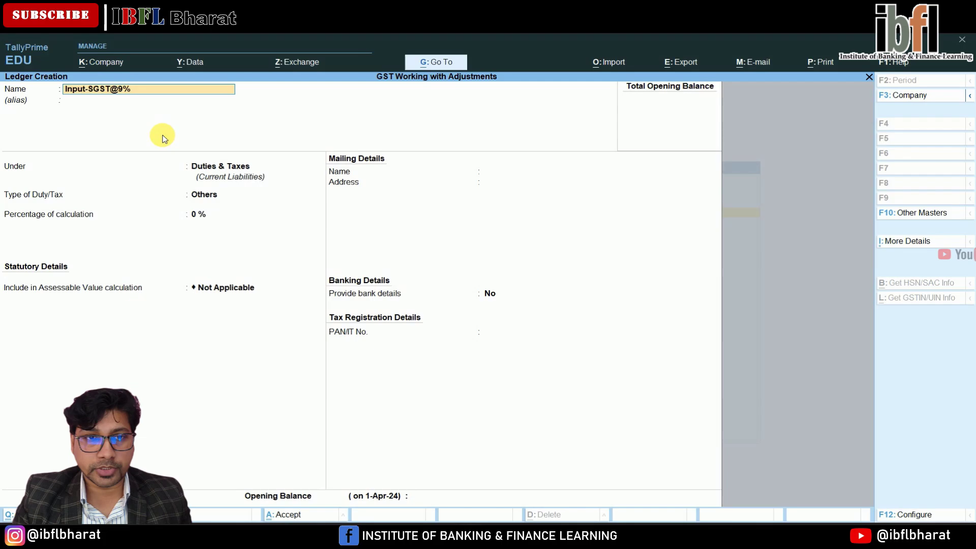
pyautogui.press('Return')
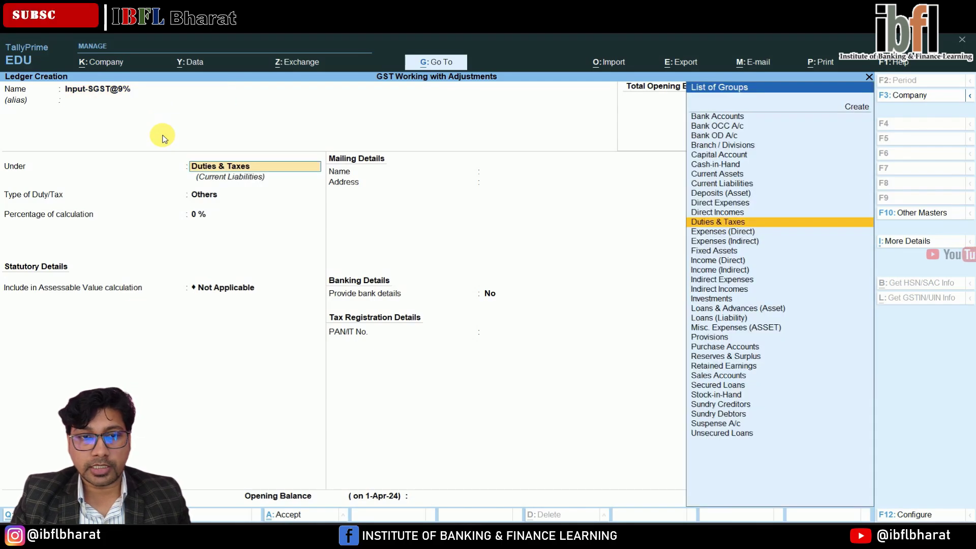
pyautogui.press('Return')
# Set Input-SGST@9% to duty type GST, tax type SGST/UTGST and 9% calculation with no rounding, and save the ledger
pyautogui.press('Up')
pyautogui.press('Return')
pyautogui.press('Down')
pyautogui.press('Down')
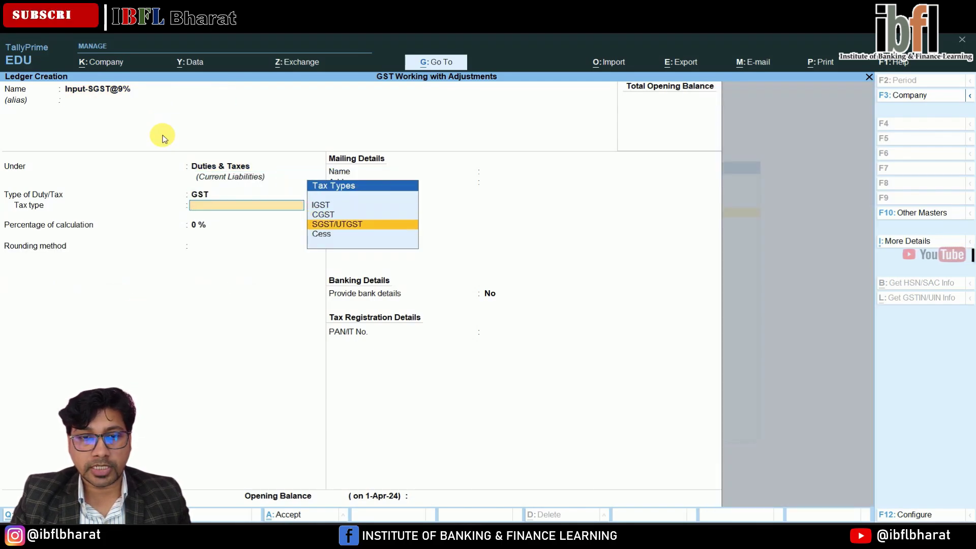
pyautogui.press('Return')
pyautogui.write('9')
pyautogui.press('Return')
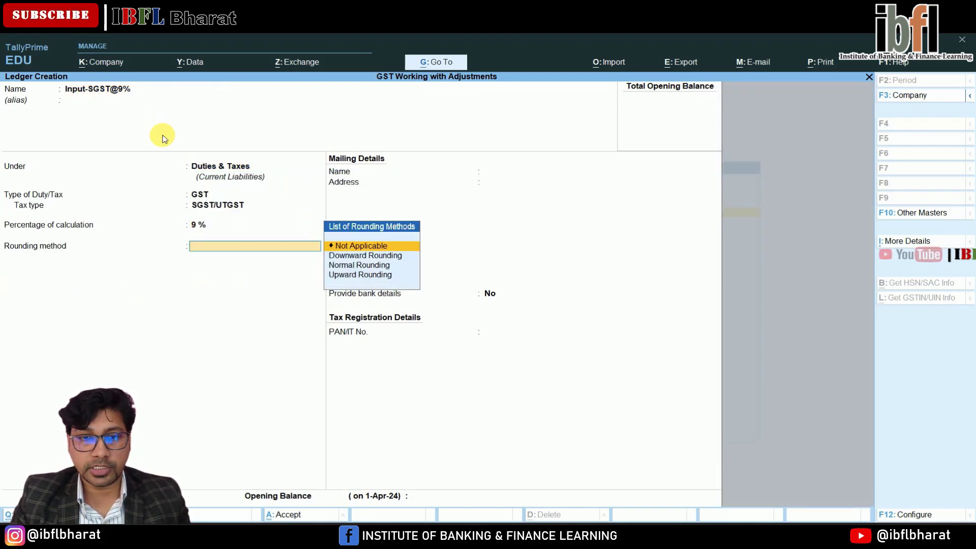
pyautogui.press('Return')
pyautogui.press('Return')
pyautogui.press('Return')
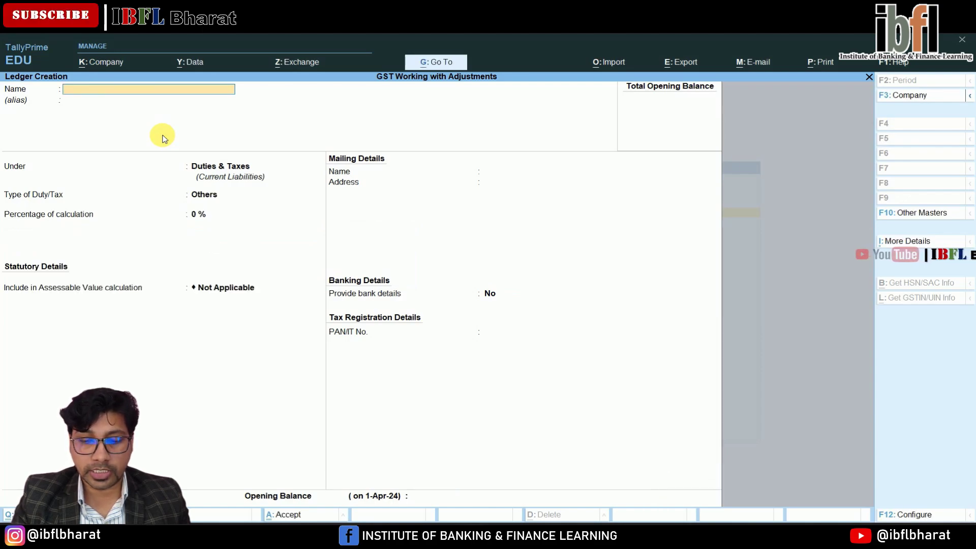
# Name the next ledger "Input-IGST@18%" and keep it under Duties & Taxes
pyautogui.write('INput')
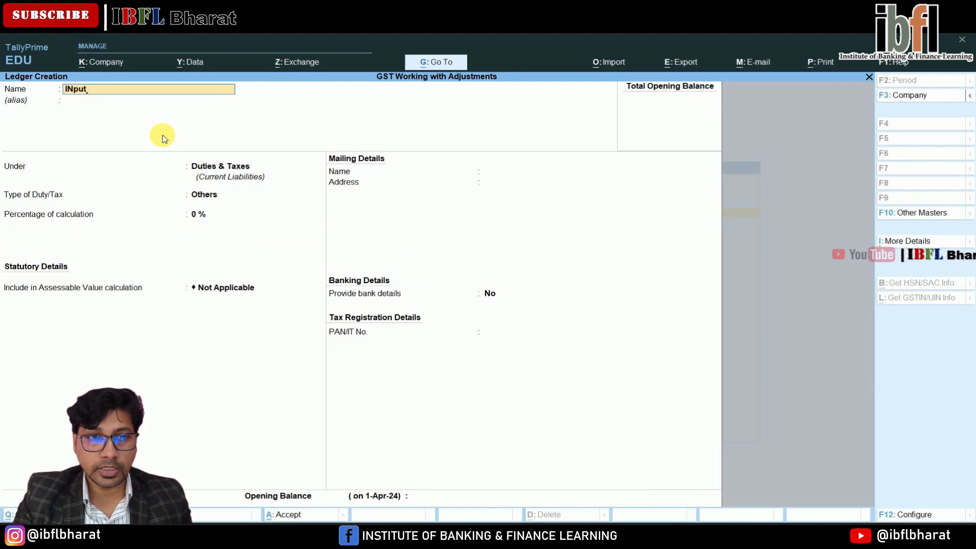
pyautogui.press('BackSpace')
pyautogui.press('BackSpace')
pyautogui.press('BackSpace')
pyautogui.press('BackSpace')
pyautogui.write('nput')
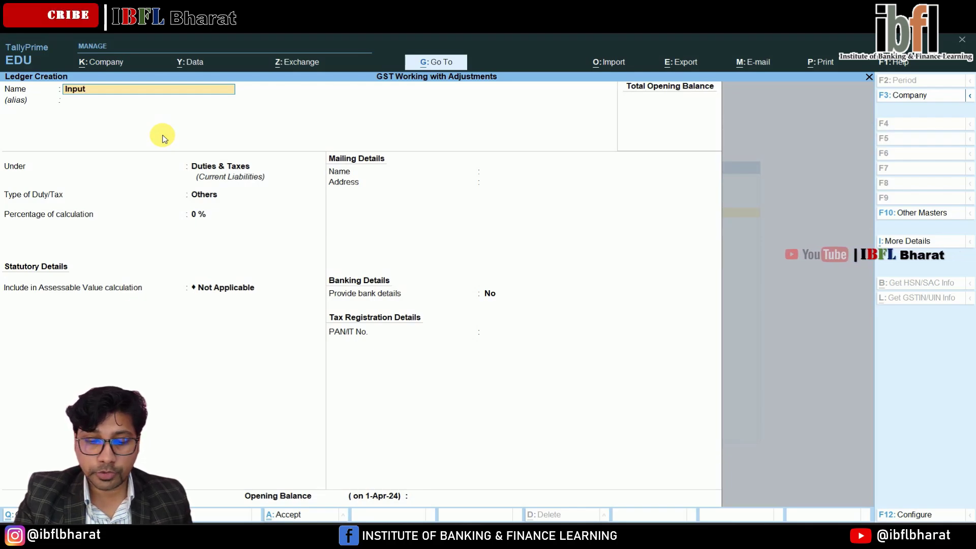
pyautogui.write('-IH')
pyautogui.press('BackSpace')
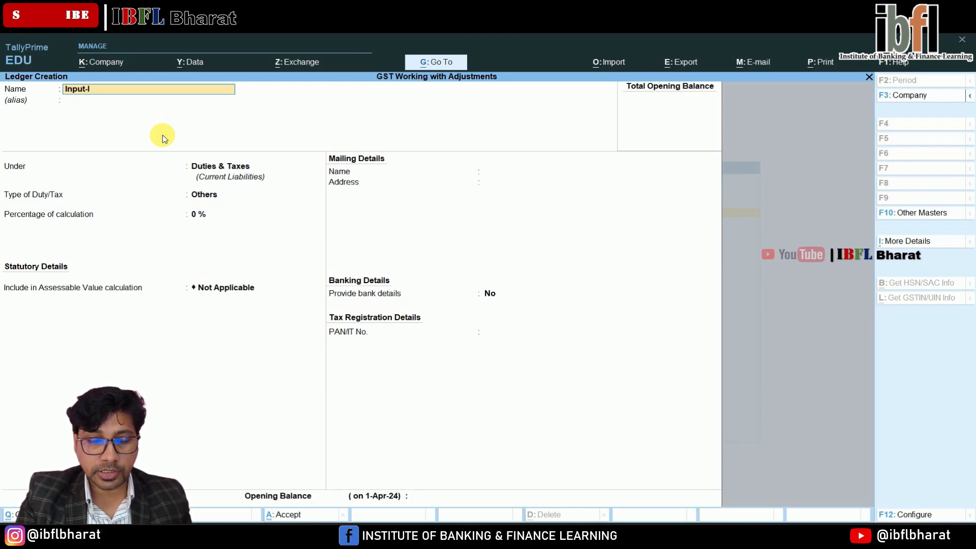
pyautogui.write('GST@18%')
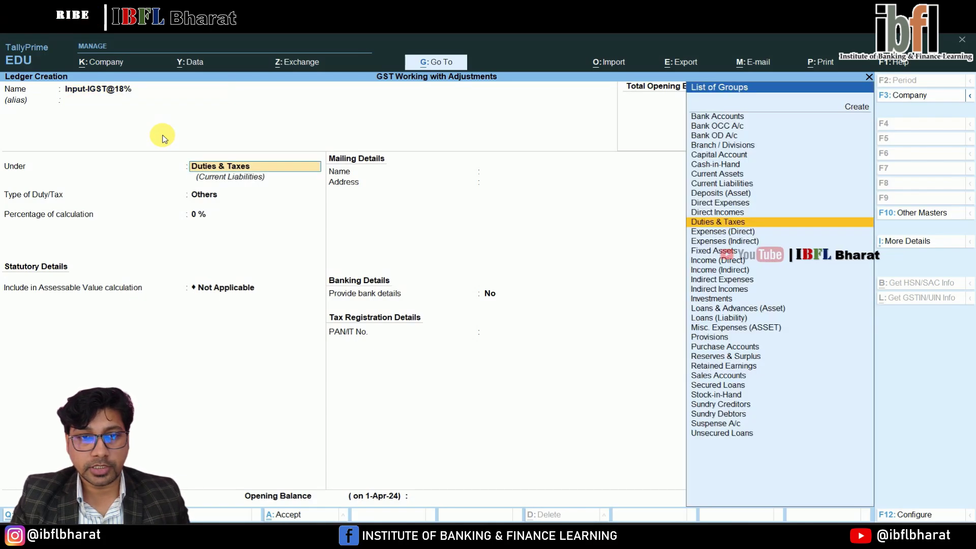
pyautogui.press('Return')
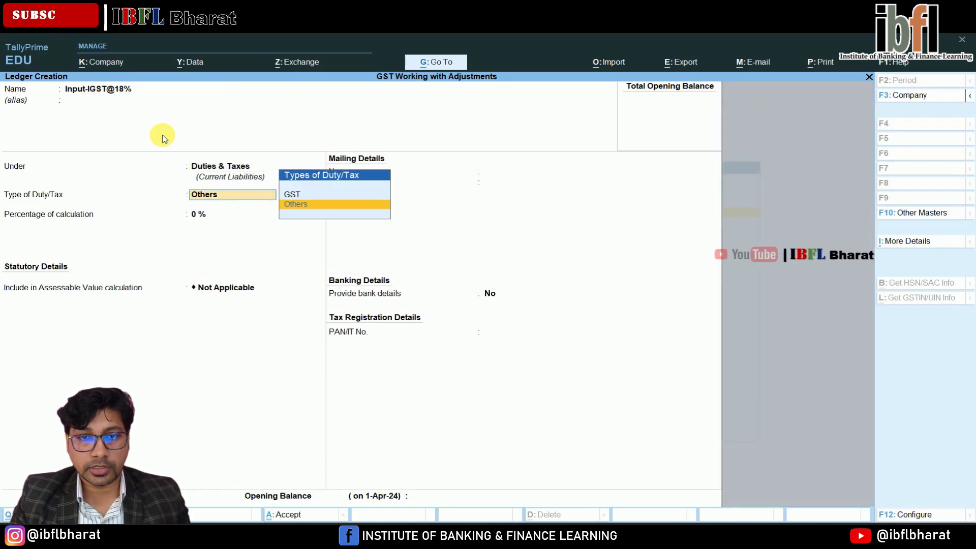
# Set Input-IGST@18% to duty type GST, tax type IGST and 18% calculation with no rounding, and save the ledger
pyautogui.press('Up')
pyautogui.press('Return')
pyautogui.press('Down')
pyautogui.press('Down')
pyautogui.press('Up')
pyautogui.press('Up')
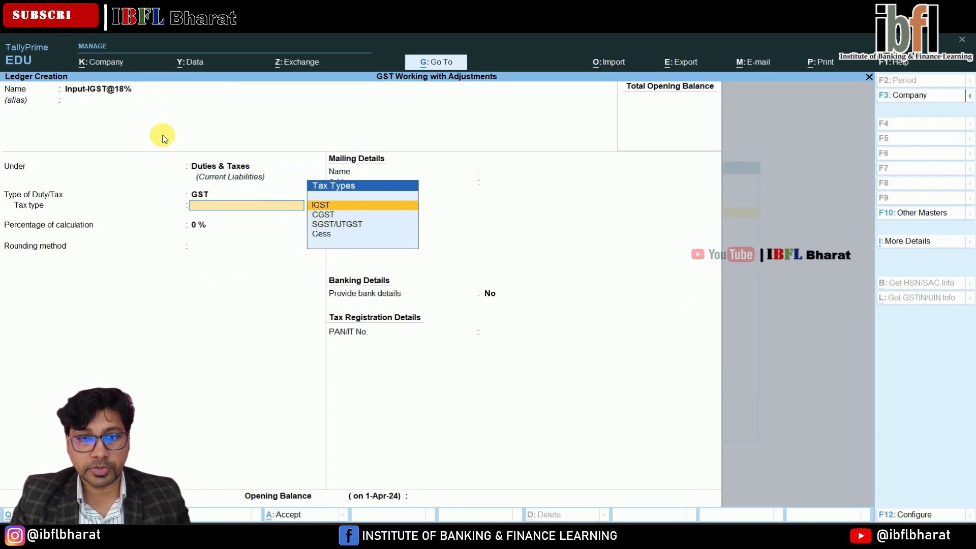
pyautogui.press('Return')
pyautogui.write('18')
pyautogui.press('Return')
pyautogui.press('Return')
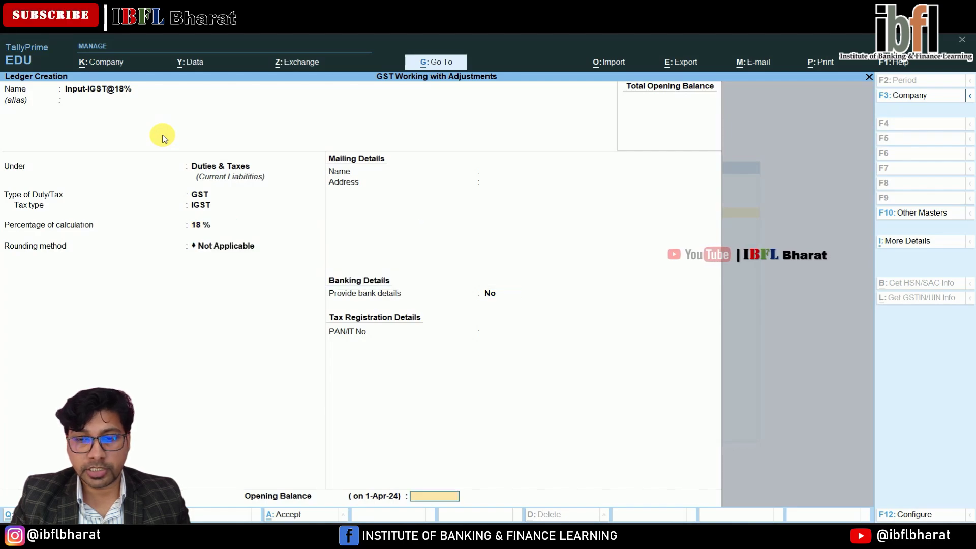
pyautogui.press('Return')
pyautogui.press('Return')
pyautogui.press('Return')
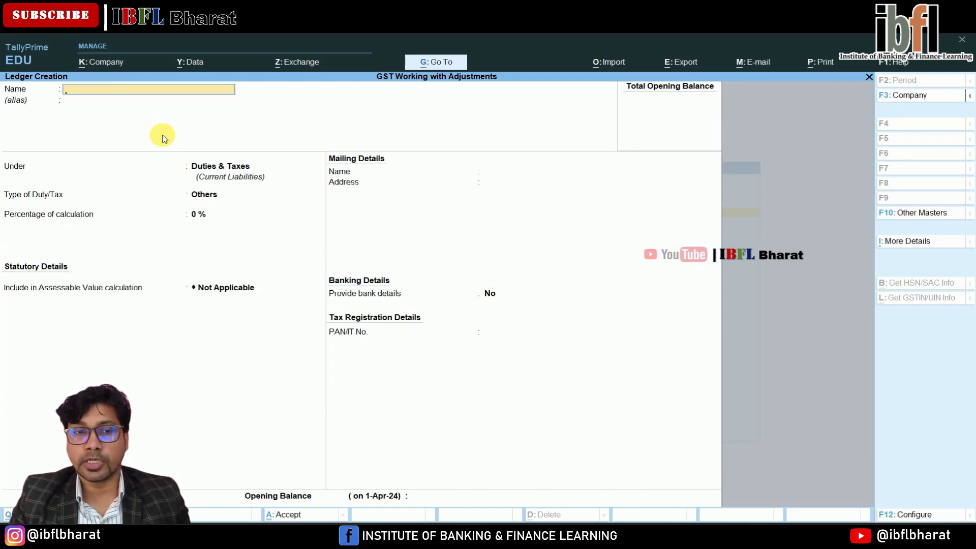
# Name the next ledger "Output-CGST@9%" and keep it under Duties & Taxes
pyautogui.write('Out')
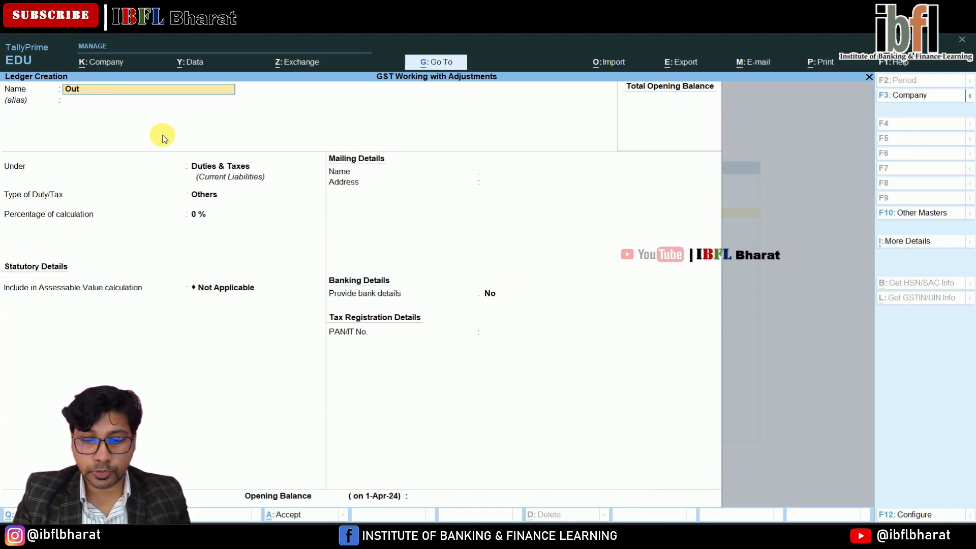
pyautogui.write('put')
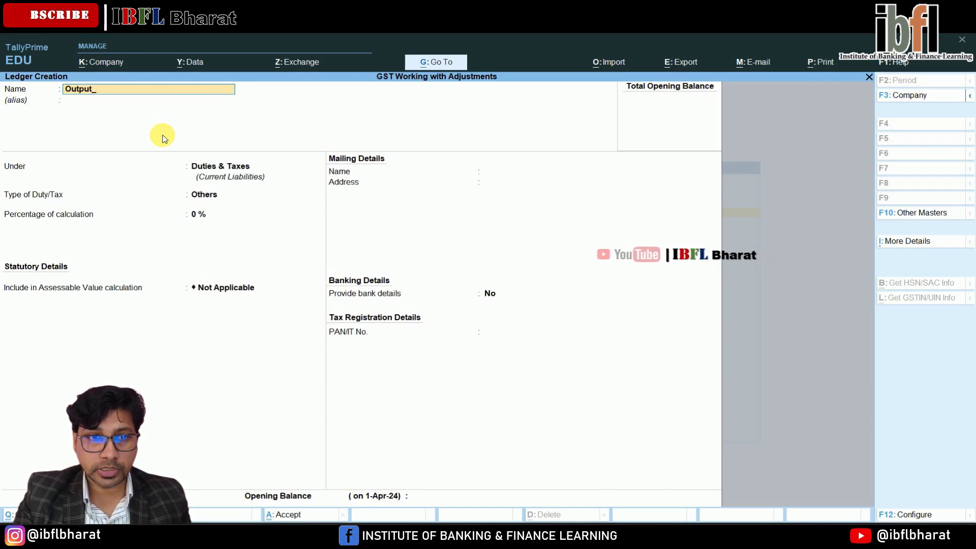
pyautogui.write('-')
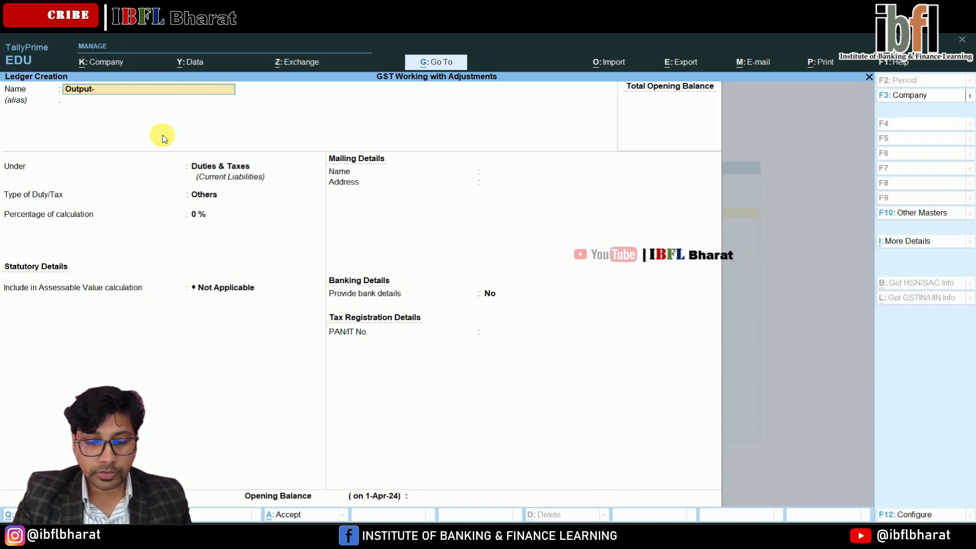
pyautogui.write('CGS')
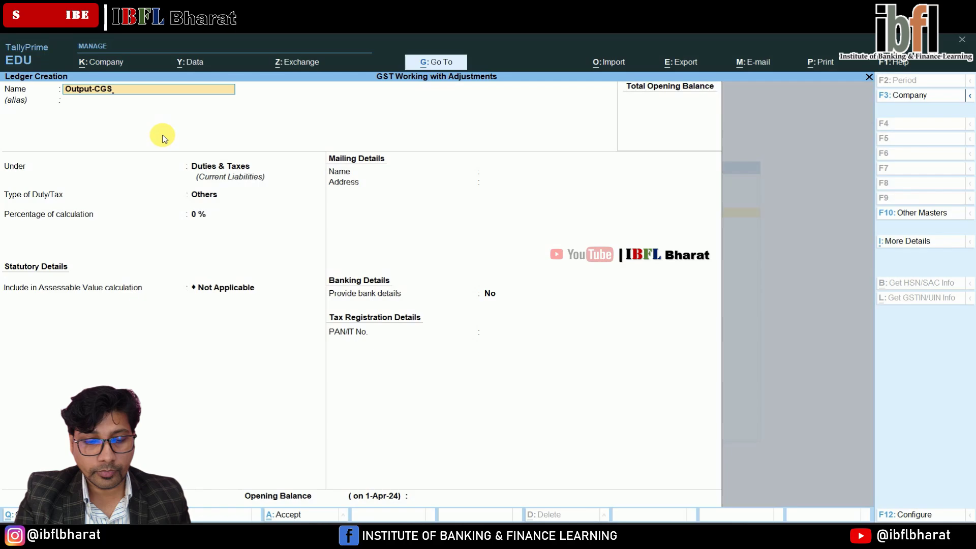
pyautogui.write('T@9%')
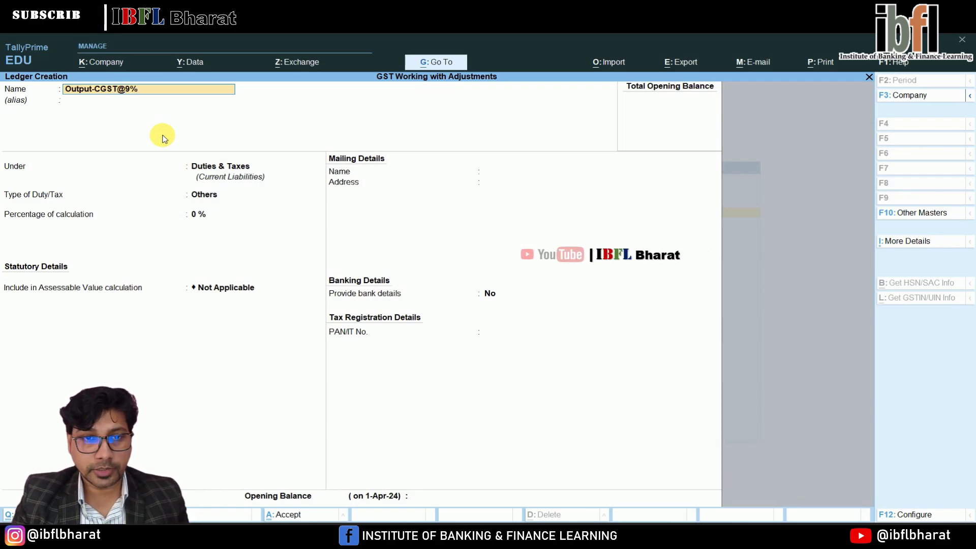
pyautogui.press('Return')
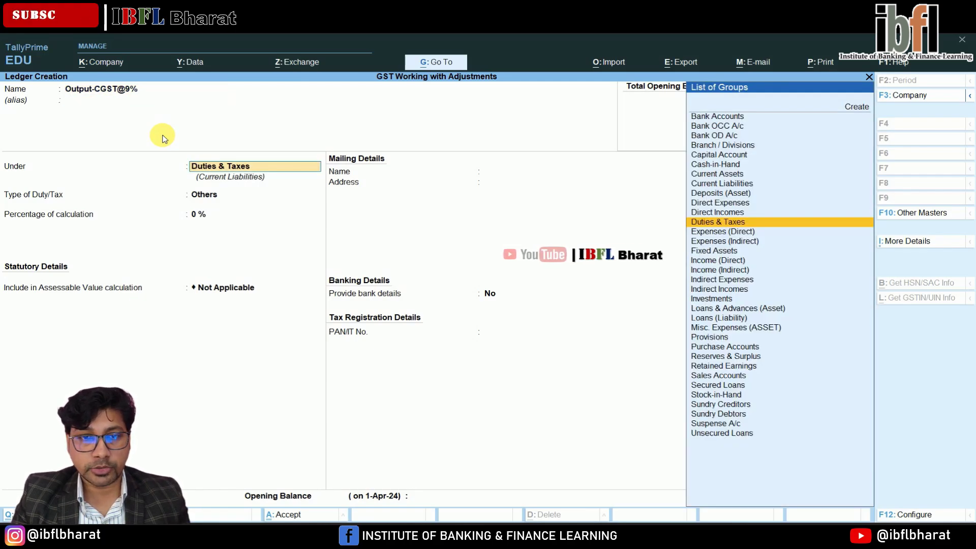
pyautogui.press('Return')
# Set Output-CGST@9% to duty type GST, tax type CGST and 9% calculation with no rounding, and save the ledger
pyautogui.press('Up')
pyautogui.press('Return')
pyautogui.press('Down')
pyautogui.press('Return')
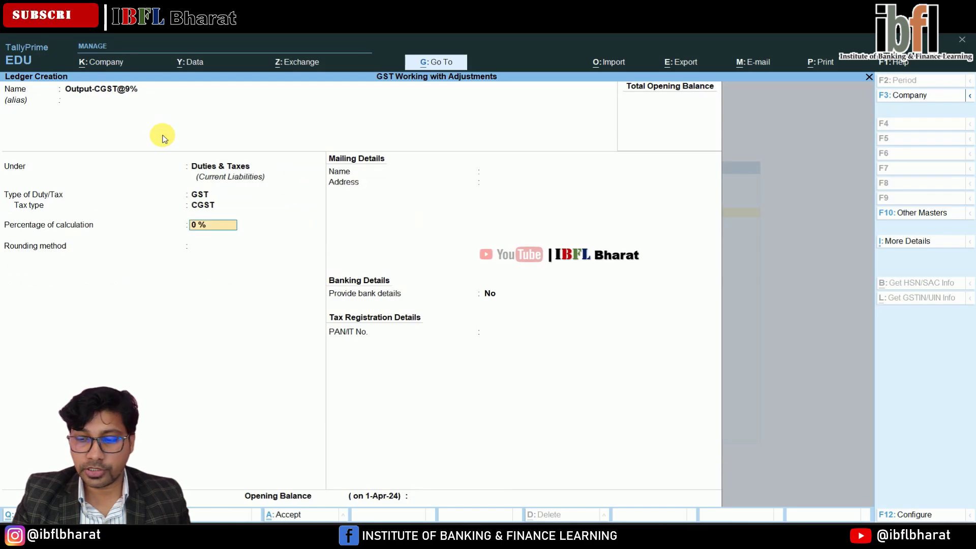
pyautogui.press('Return')
pyautogui.press('Return')
pyautogui.press('Return')
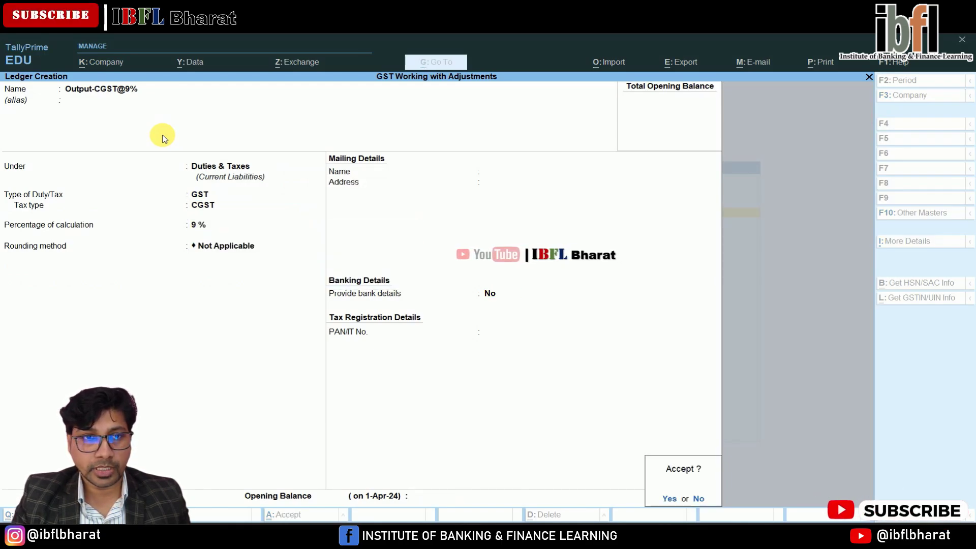
pyautogui.press('Return')
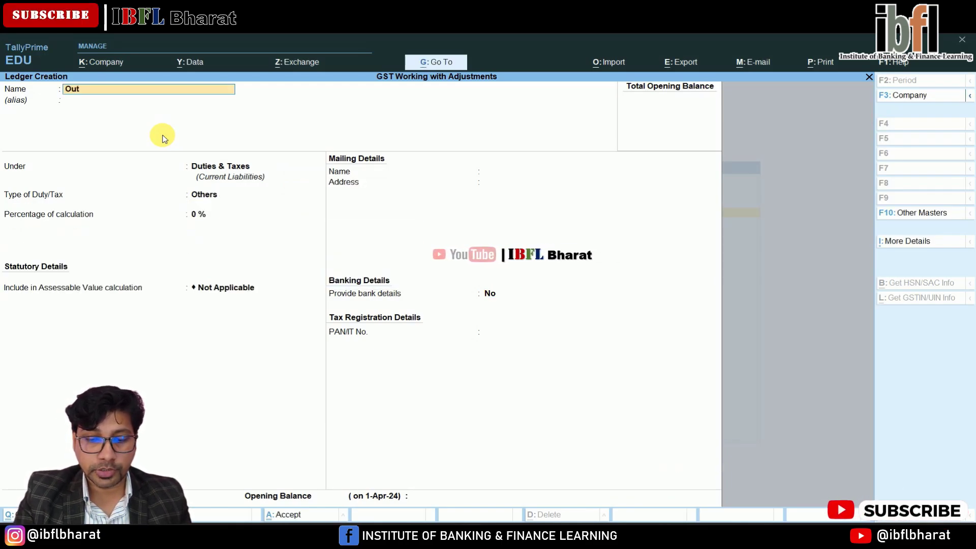
# Name the next ledger "Output-SGST@9%" and keep it under Duties & Taxes
pyautogui.write('Output-SGST@9%')
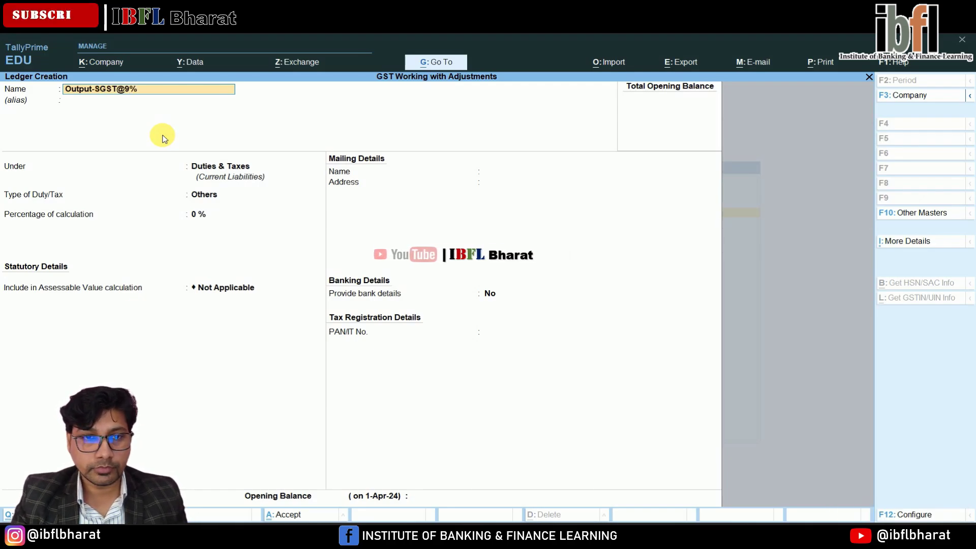
pyautogui.press('Return')
pyautogui.press('Return')
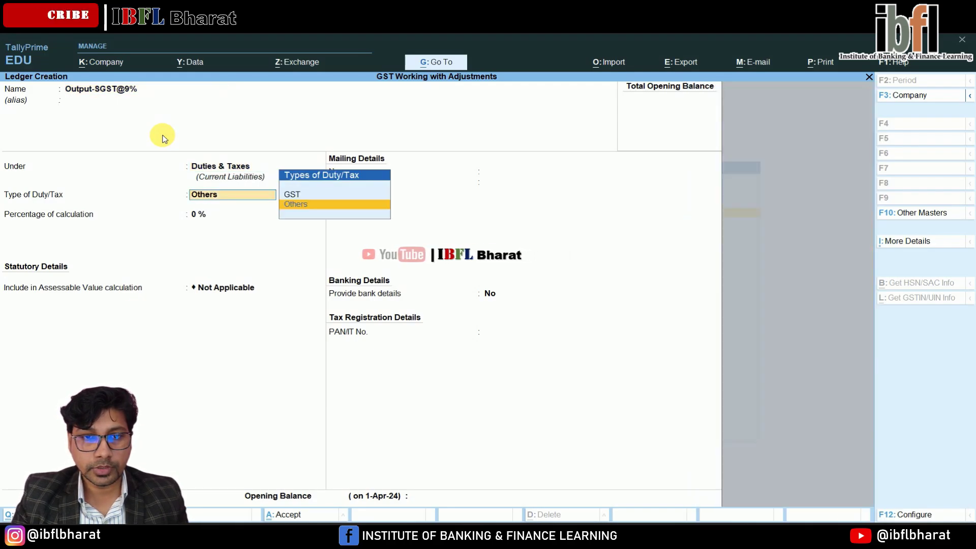
# Set Output-SGST@9% to duty type GST, tax type SGST/UTGST and 9% calculation with no rounding, and save the ledger
pyautogui.press('Up')
pyautogui.press('Return')
pyautogui.press('Down')
pyautogui.press('Down')
pyautogui.press('Return')
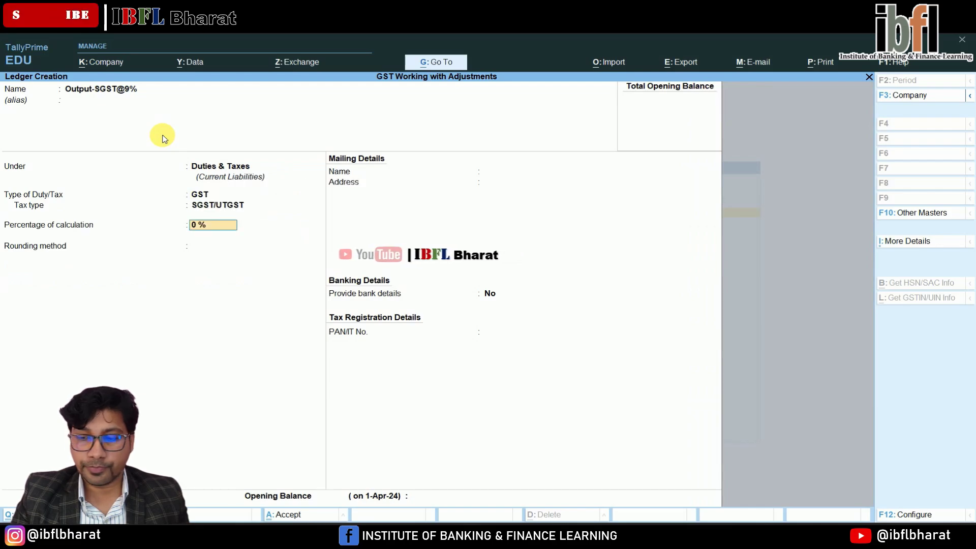
pyautogui.write('9')
pyautogui.press('Return')
pyautogui.press('Return')
pyautogui.press('Return')
pyautogui.press('Return')
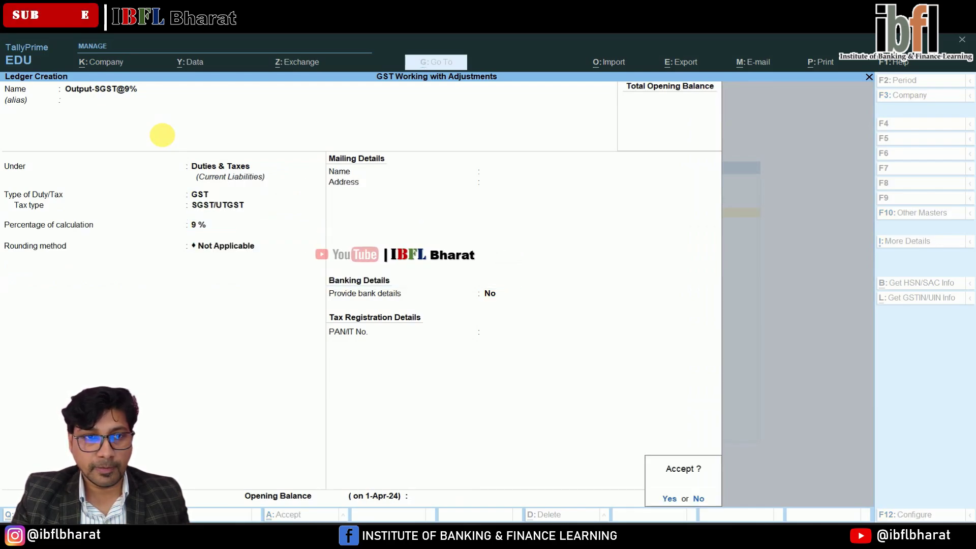
pyautogui.press('Return')
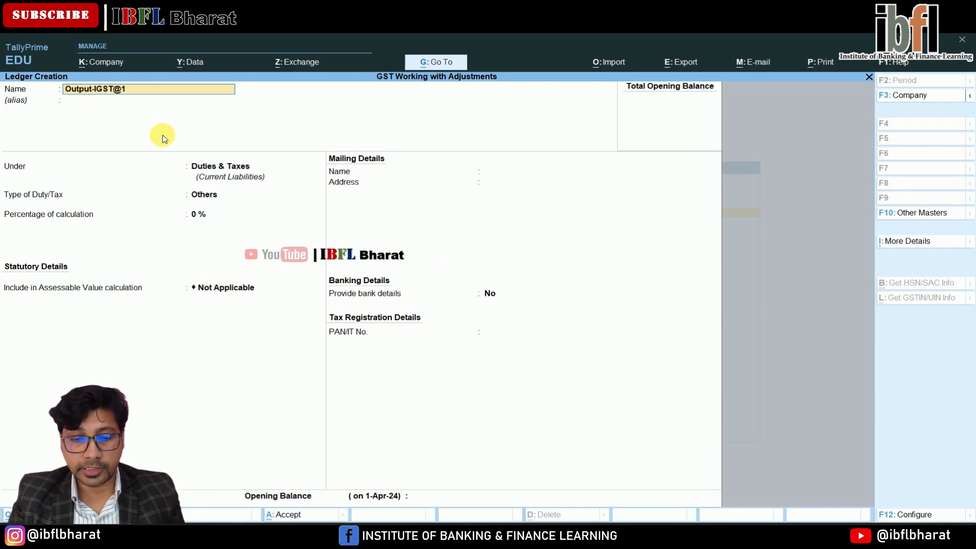
# Create the ledger "Output-IGST@18%" under Duties & Taxes with duty type GST, tax type IGST, 18% calculation and no rounding
pyautogui.press('Return')
pyautogui.press('Return')
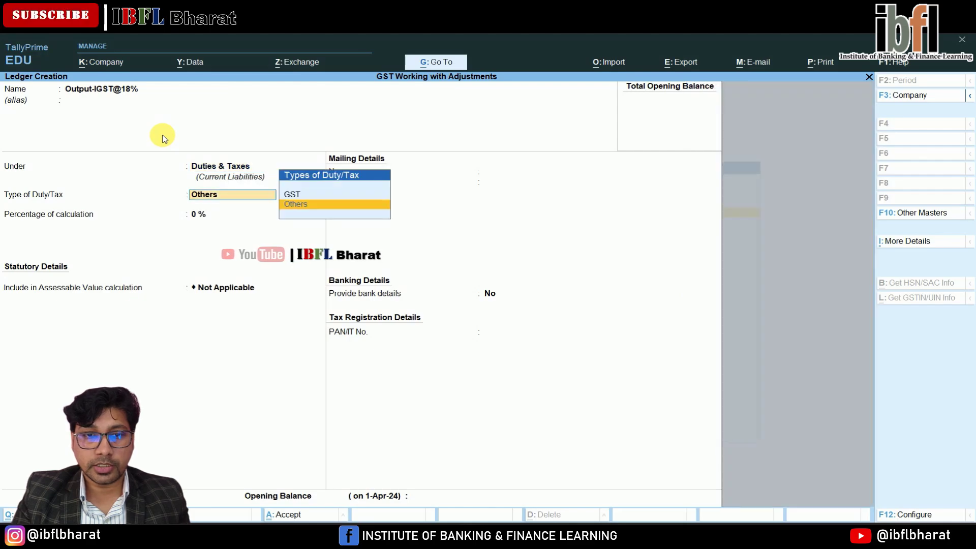
pyautogui.press('Up')
pyautogui.press('Return')
pyautogui.press('Down')
pyautogui.press('Up')
pyautogui.press('Return')
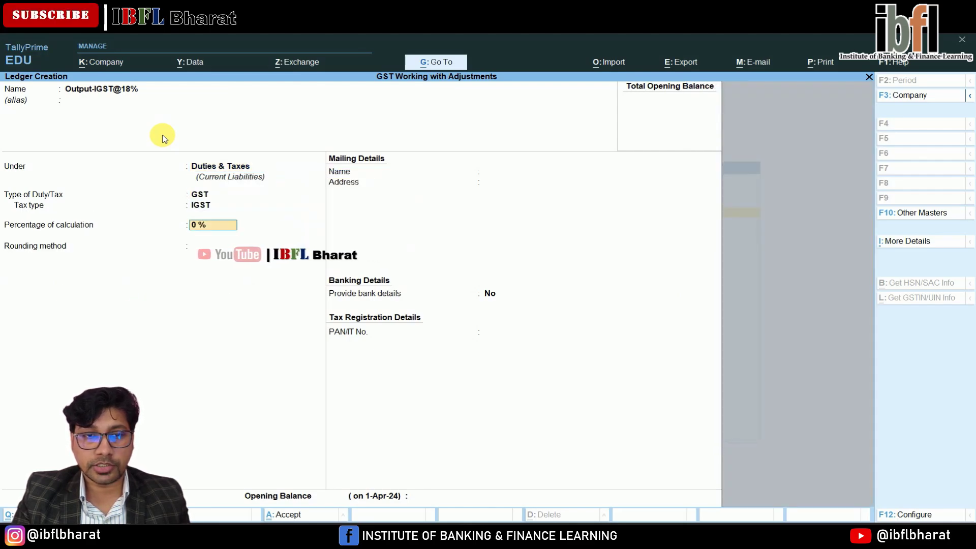
pyautogui.press('Return')
pyautogui.press('Return')
pyautogui.press('Return')
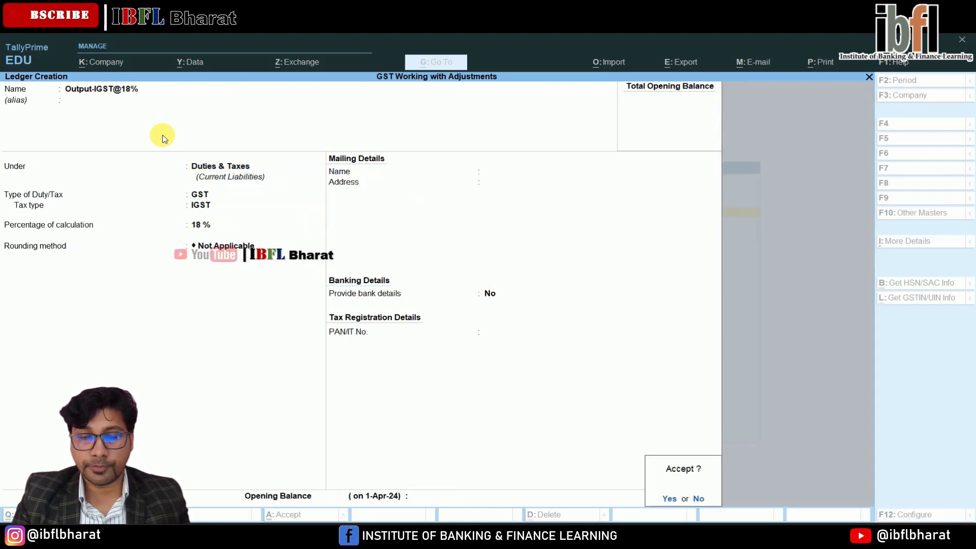
pyautogui.press('Return')
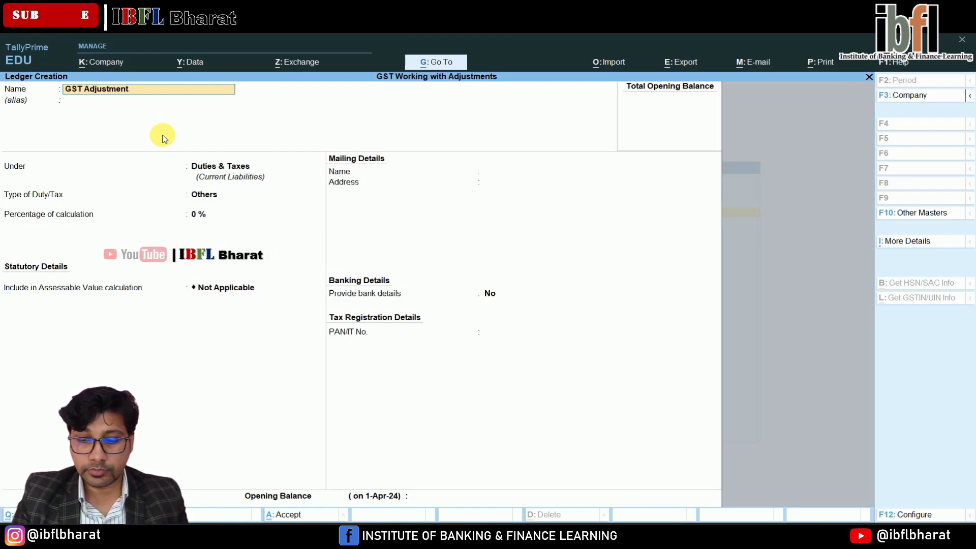
# Create the ledger "GST Adjustment A\c" under Duties & Taxes with duty type Others, 0% calculation and assessable value inclusion Not Applicable
pyautogui.write('GST Adjustment A\\c')
pyautogui.press('Return')
pyautogui.press('Return')
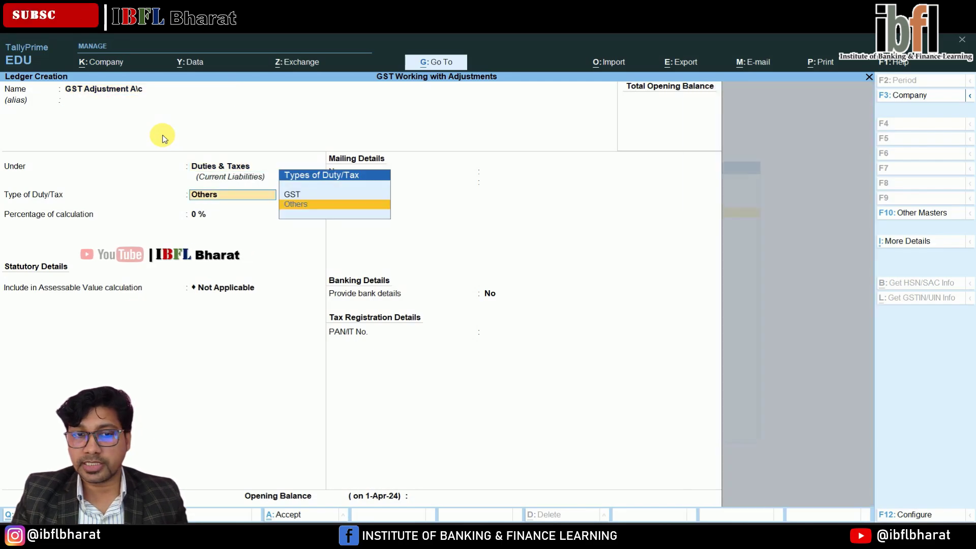
pyautogui.press('Return')
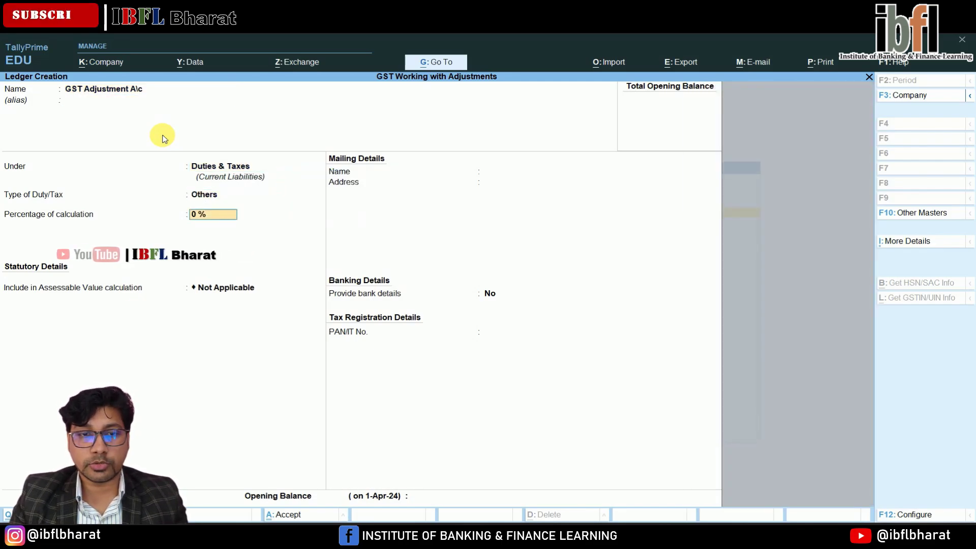
pyautogui.press('Return')
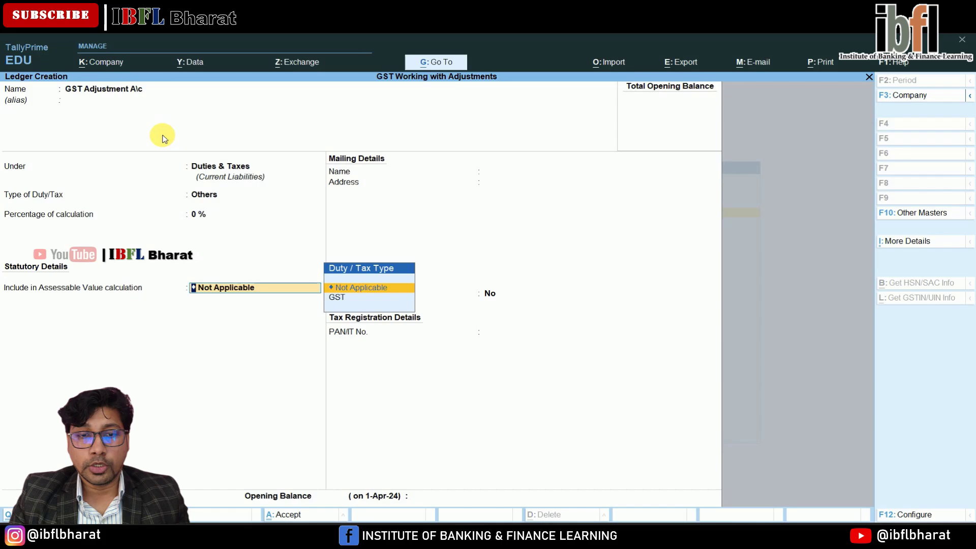
pyautogui.press('Return')
pyautogui.press('Return')
pyautogui.press('Return')
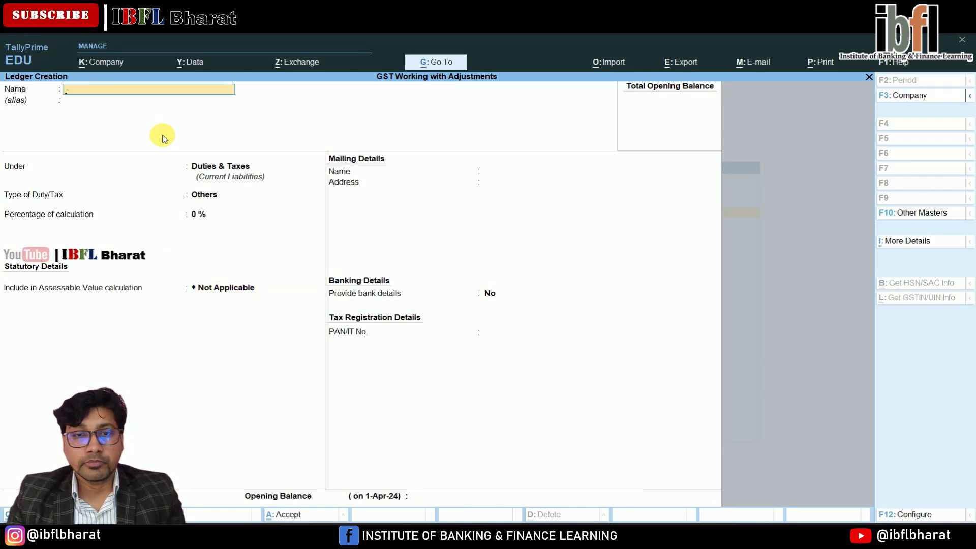
# Name the next ledger "Bank" and place it under Bank Accounts
pyautogui.press('Escape')
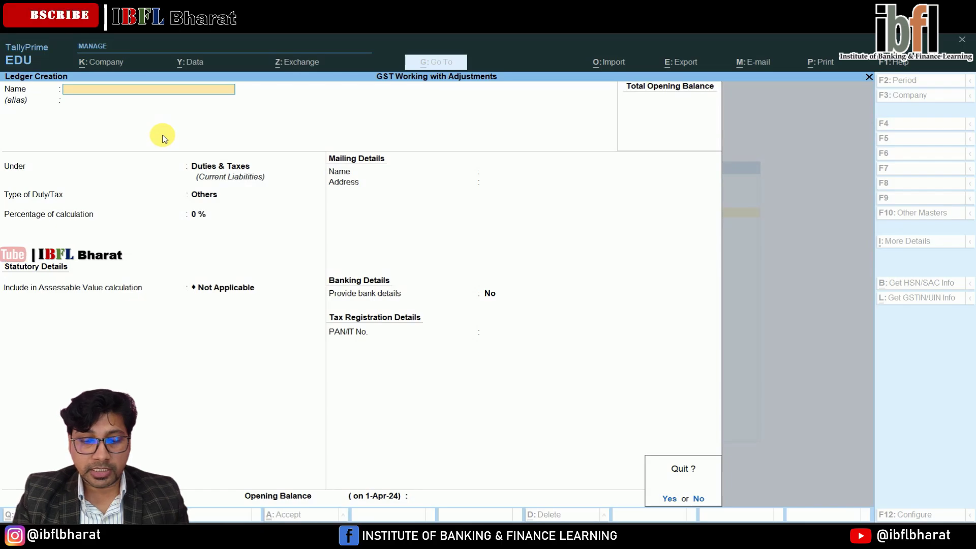
pyautogui.press('Escape')
pyautogui.press('Return')
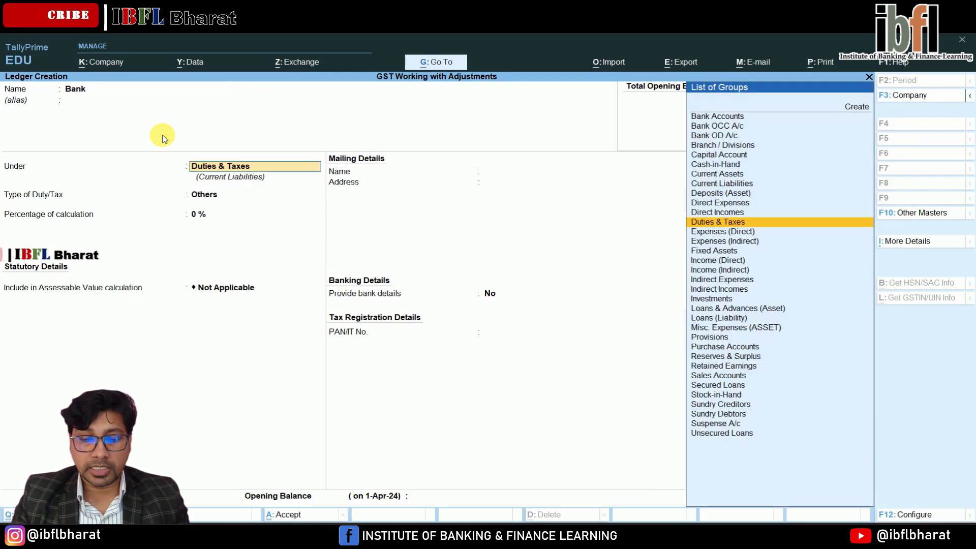
pyautogui.write('Bank')
pyautogui.press('Return')
pyautogui.press('Return')
pyautogui.press('Return')
pyautogui.press('Return')
pyautogui.press('Return')
pyautogui.press('Return')
pyautogui.press('Return')
pyautogui.press('Return')
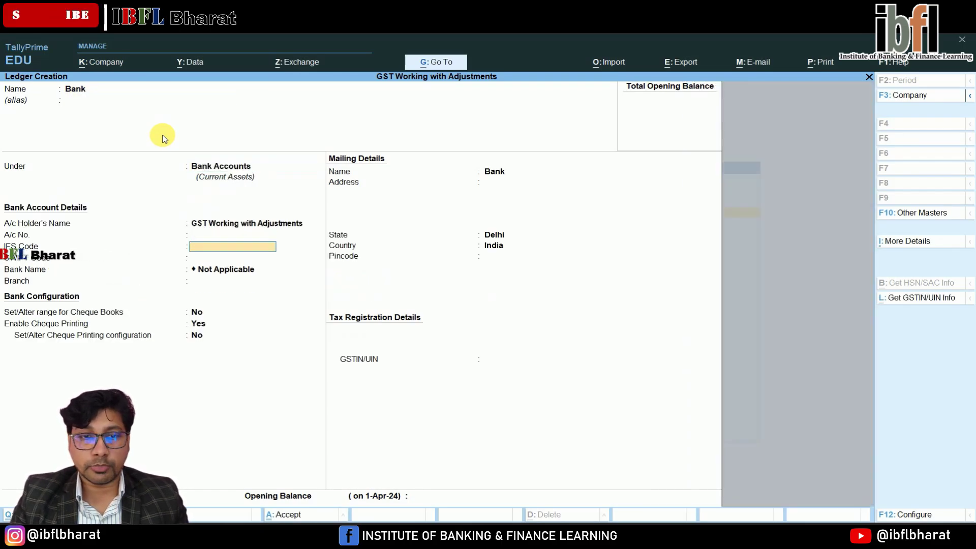
# Keep the Bank ledger's remaining bank, mailing and tax registration details at their defaults, save it and leave ledger creation
pyautogui.press('Return')
pyautogui.press('Return')
pyautogui.press('Return')
pyautogui.press('Return')
pyautogui.press('Return')
pyautogui.press('Return')
pyautogui.press('Return')
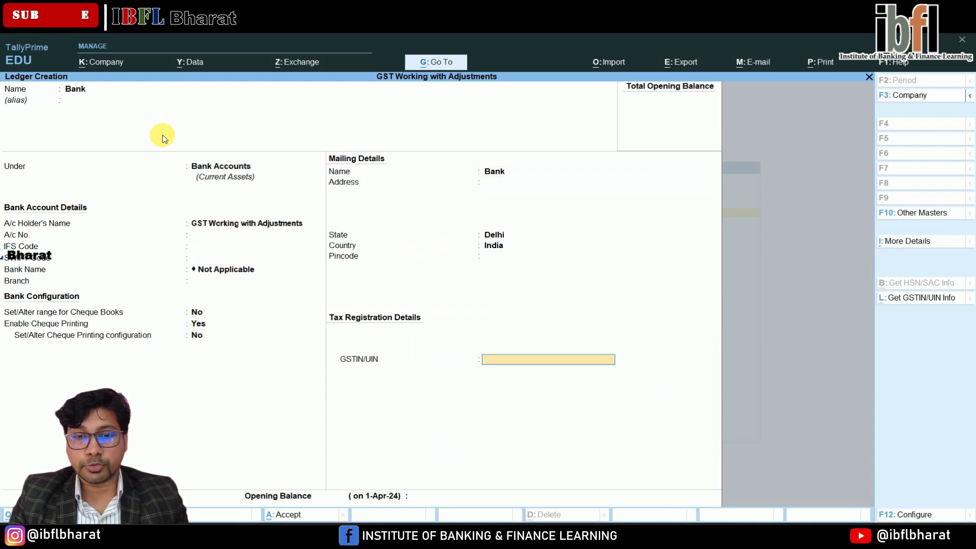
pyautogui.press('Return')
pyautogui.press('Return')
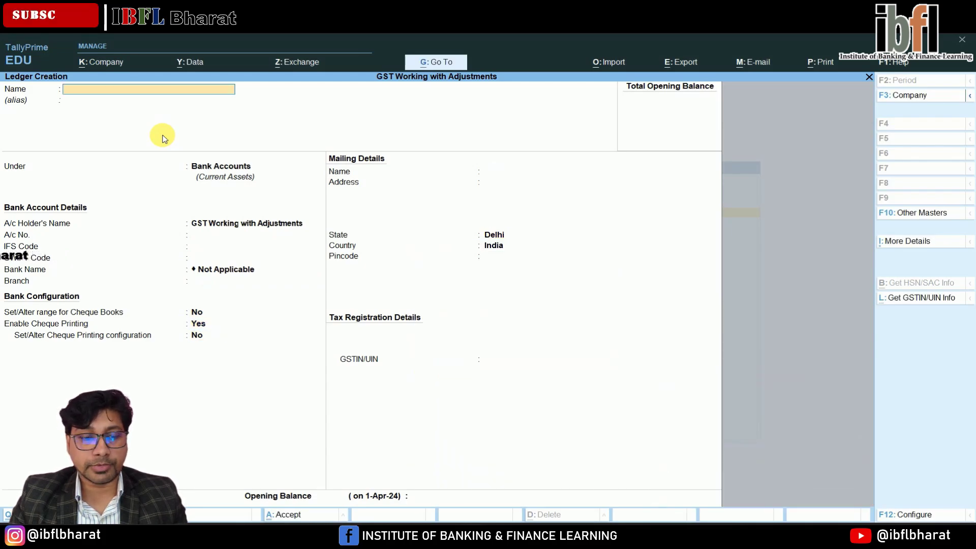
pyautogui.press('Escape')
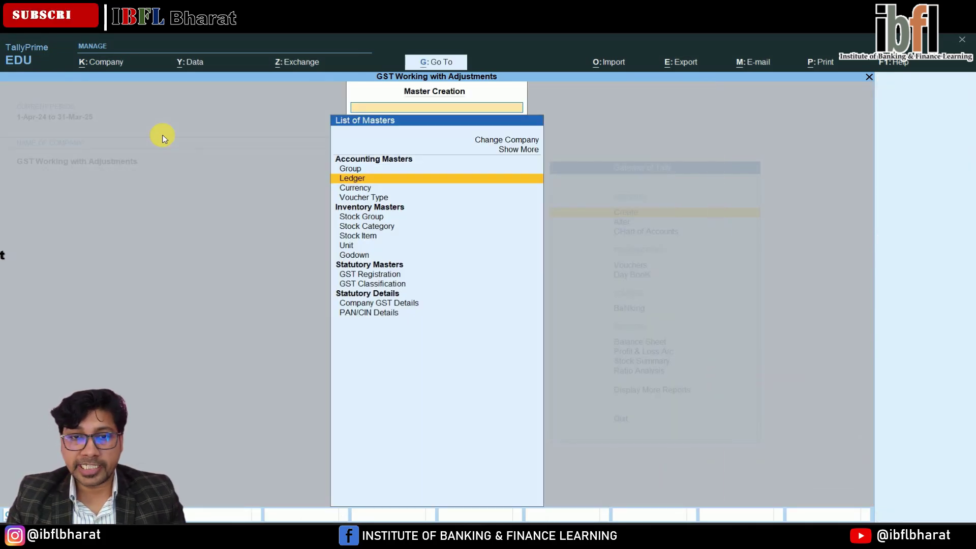
# Start creating a simple unit of measure with the symbol "pcs" and no formal name
pyautogui.press('Down')
pyautogui.press('Down')
pyautogui.press('Down')
pyautogui.press('Down')
pyautogui.press('Down')
pyautogui.press('Down')
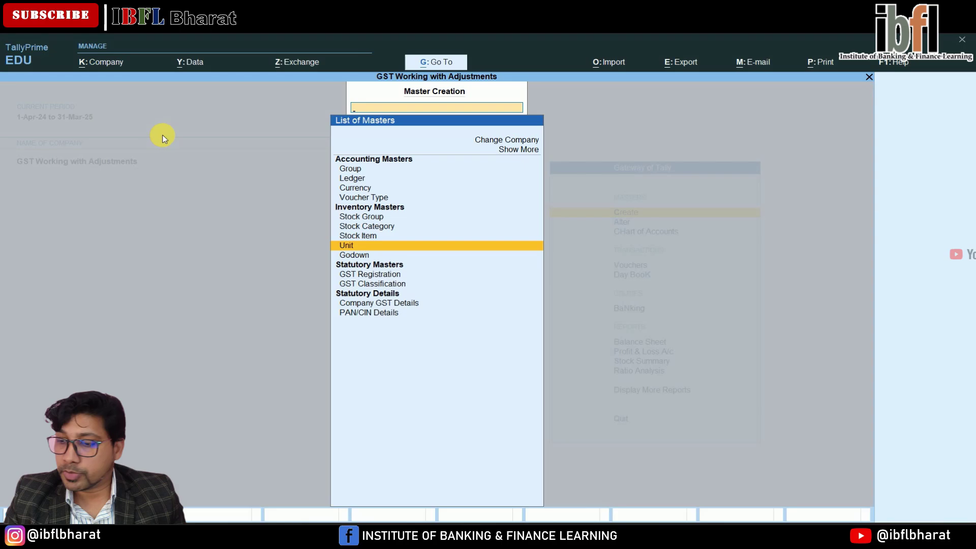
pyautogui.press('Return')
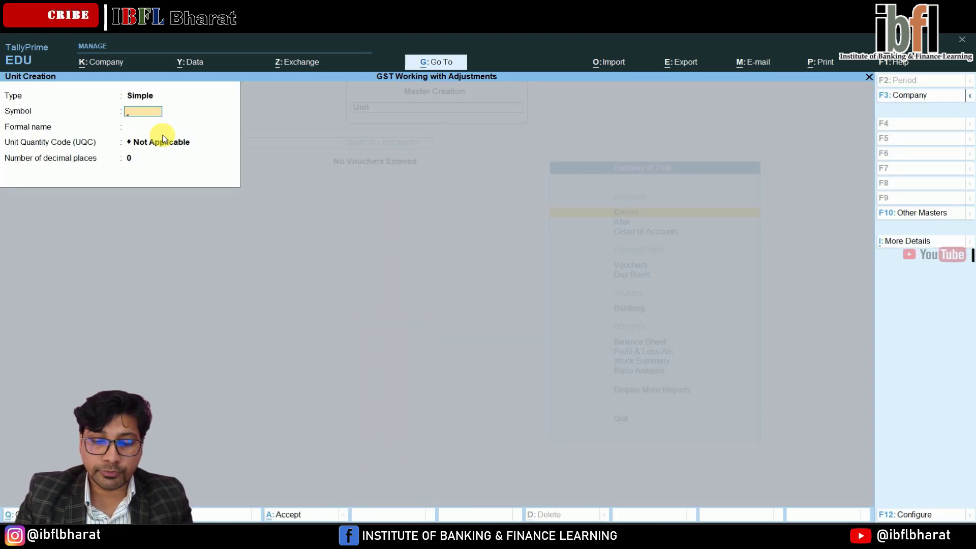
pyautogui.write('pcs')
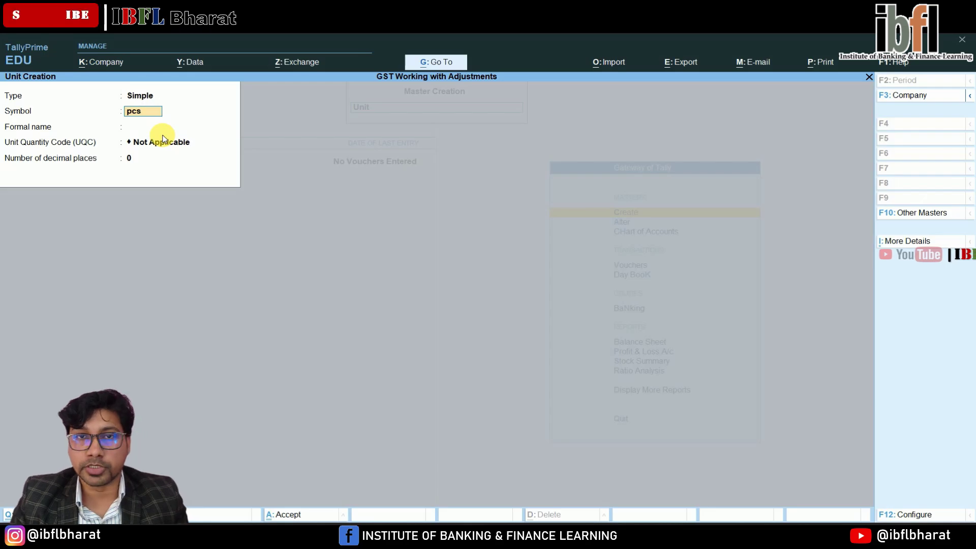
pyautogui.press('Return')
pyautogui.press('Return')
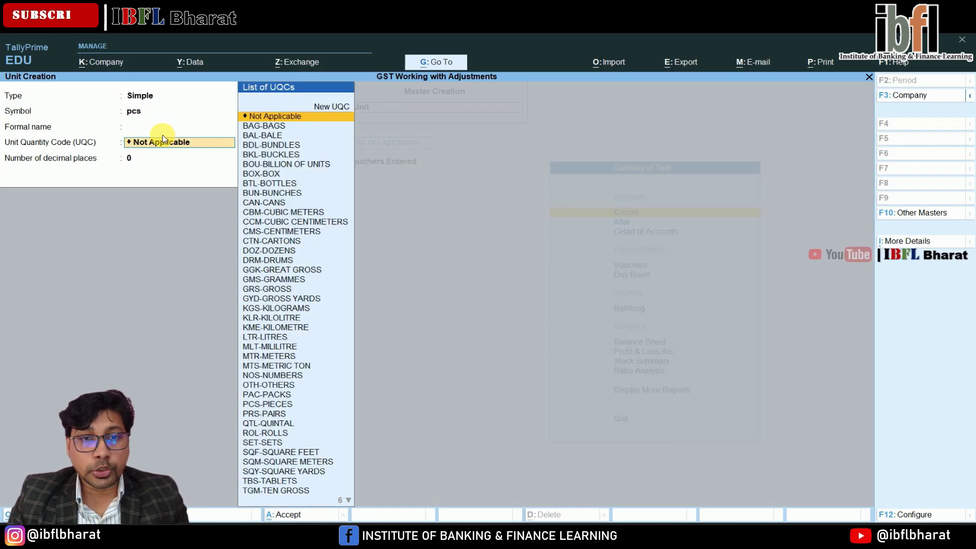
# Set the pcs unit's Unit Quantity Code to PCS-PIECES, keep 0 decimal places and save the unit
pyautogui.press('Down')
pyautogui.press('Down')
pyautogui.press('Down')
pyautogui.press('Down')
pyautogui.press('Down')
pyautogui.press('Down')
pyautogui.press('Down')
pyautogui.press('Down')
pyautogui.press('Down')
pyautogui.press('Down')
pyautogui.press('Down')
pyautogui.press('Down')
pyautogui.press('Down')
pyautogui.press('Down')
pyautogui.press('Down')
pyautogui.press('Down')
pyautogui.press('Down')
pyautogui.press('Down')
pyautogui.press('Down')
pyautogui.press('Down')
pyautogui.press('Down')
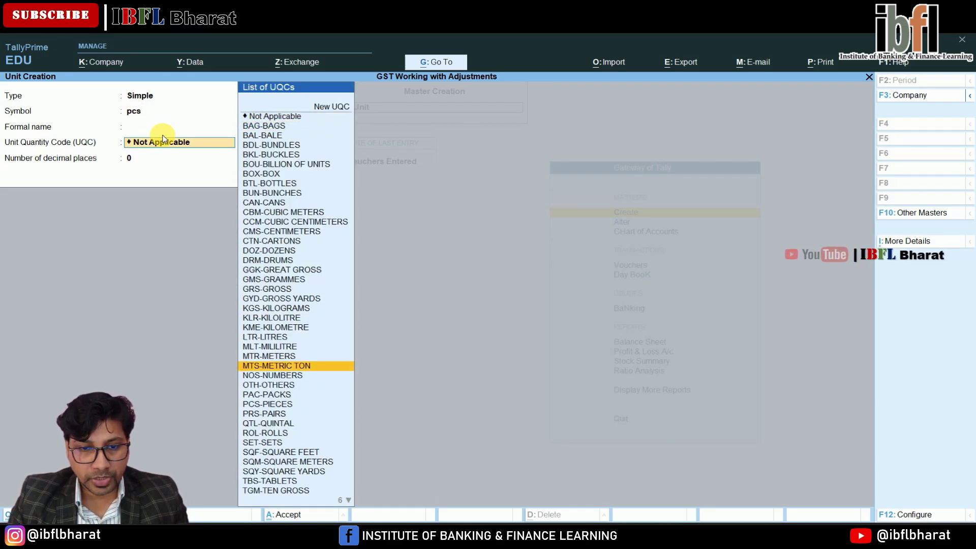
pyautogui.press('Up')
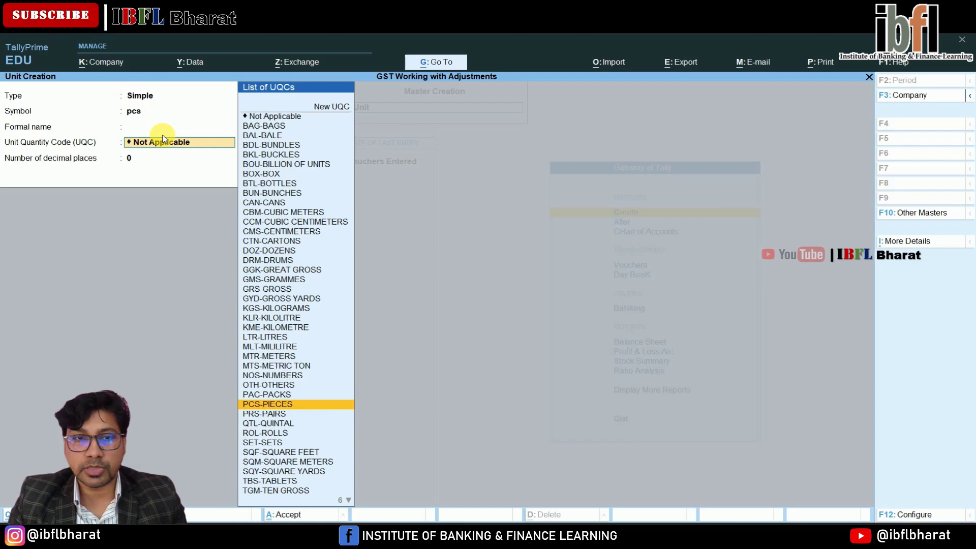
pyautogui.press('Return')
pyautogui.press('Return')
pyautogui.press('Return')
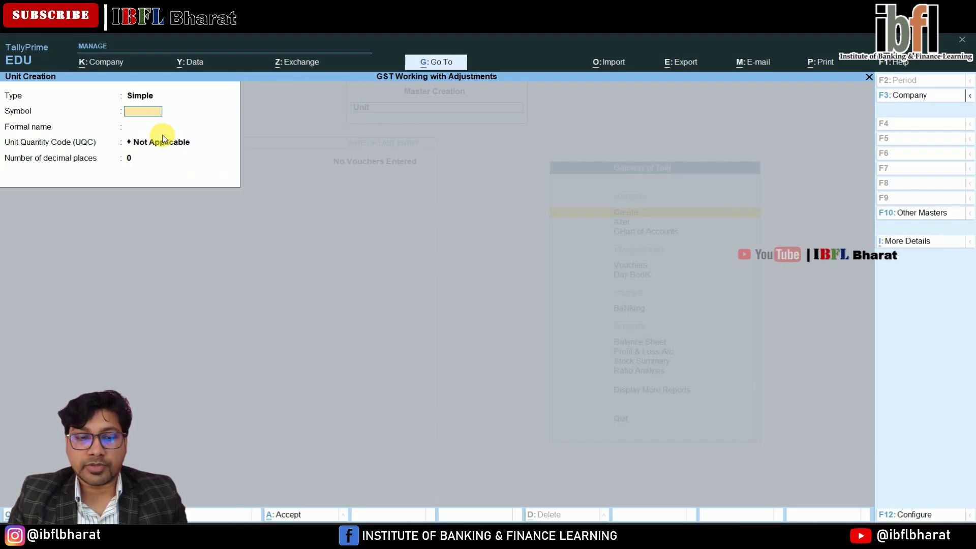
pyautogui.press('Escape')
# Start the stock item "Printer" under Primary with unit pcs, GST applicable and HSN/SAC details as per company/stock group
pyautogui.press('Up')
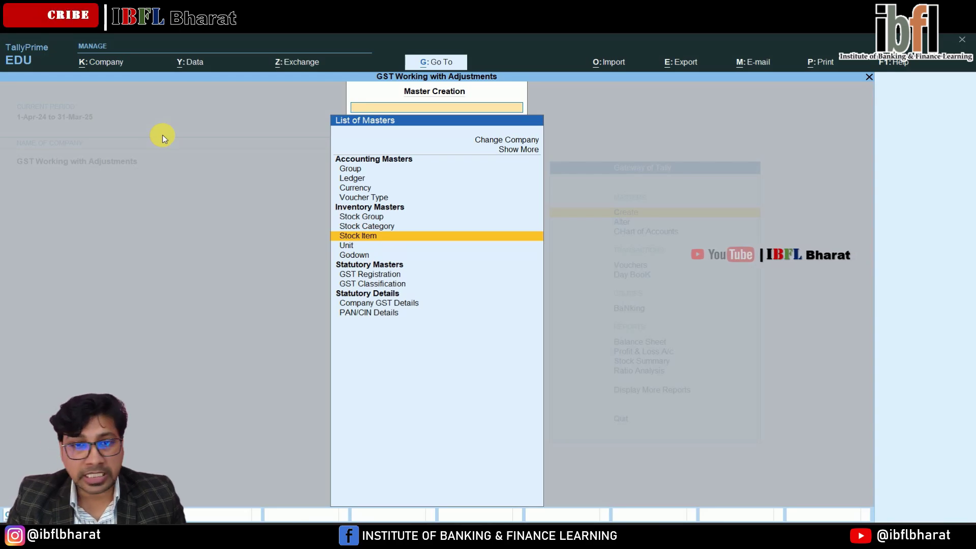
pyautogui.press('Up')
pyautogui.press('Down')
pyautogui.press('Return')
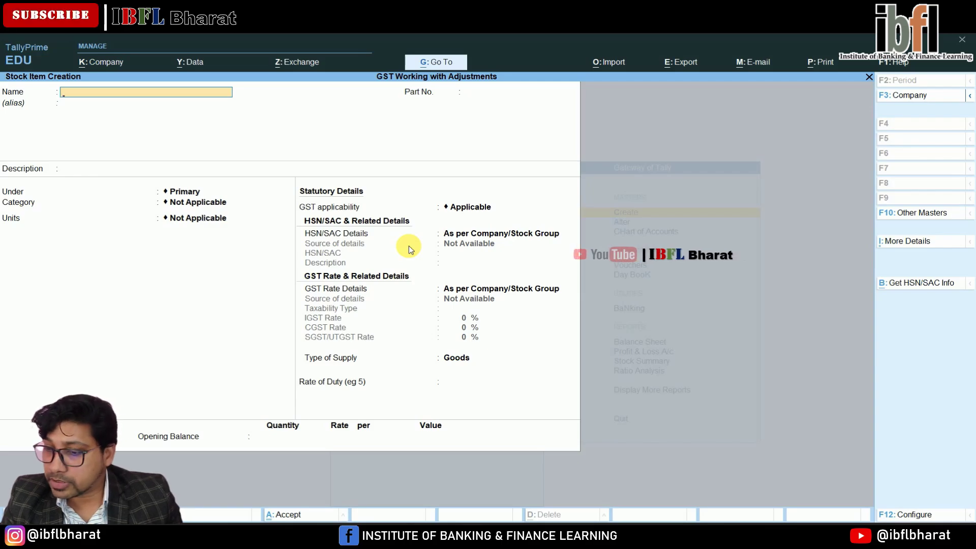
pyautogui.write('Pr')
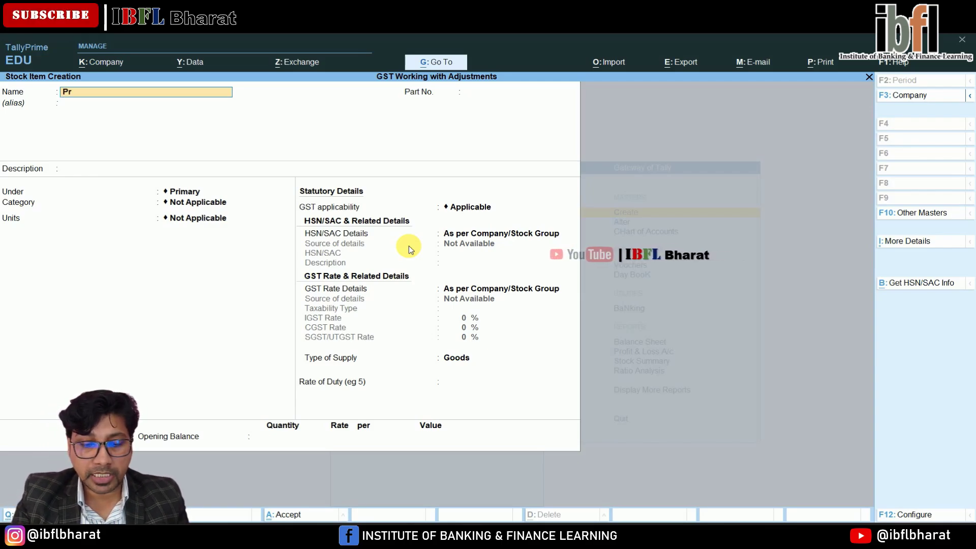
pyautogui.write('inter')
pyautogui.press('Return')
pyautogui.press('Return')
pyautogui.press('Return')
pyautogui.press('Return')
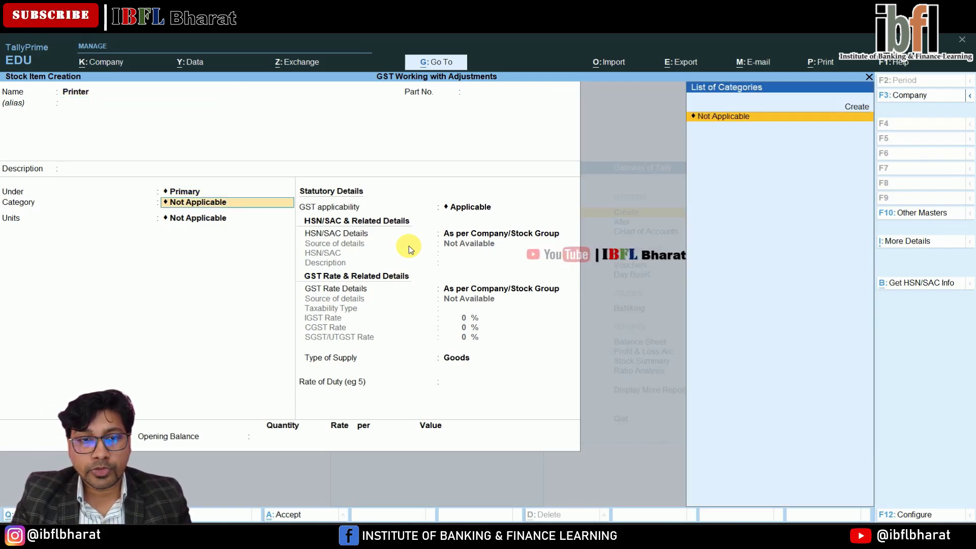
pyautogui.press('Return')
pyautogui.press('Return')
pyautogui.press('Return')
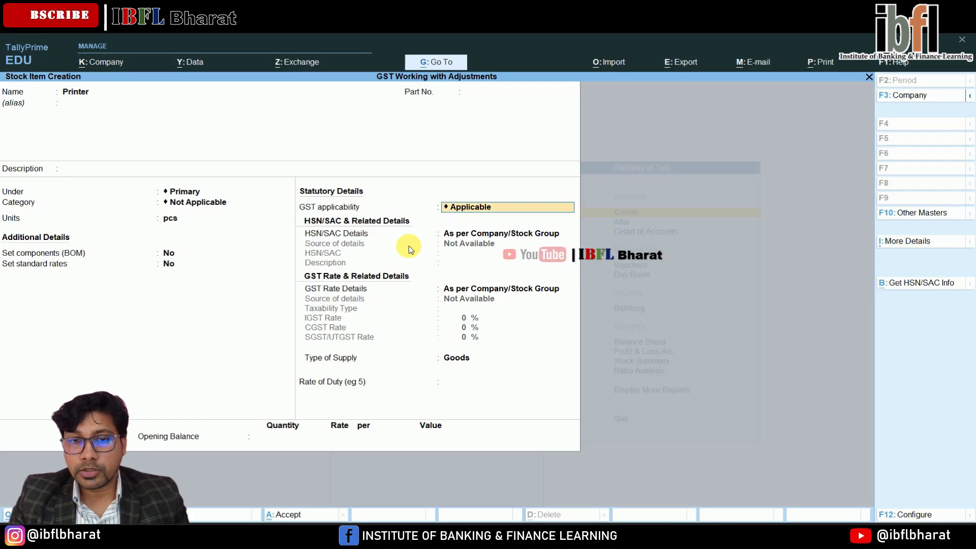
pyautogui.press('Return')
pyautogui.press('Return')
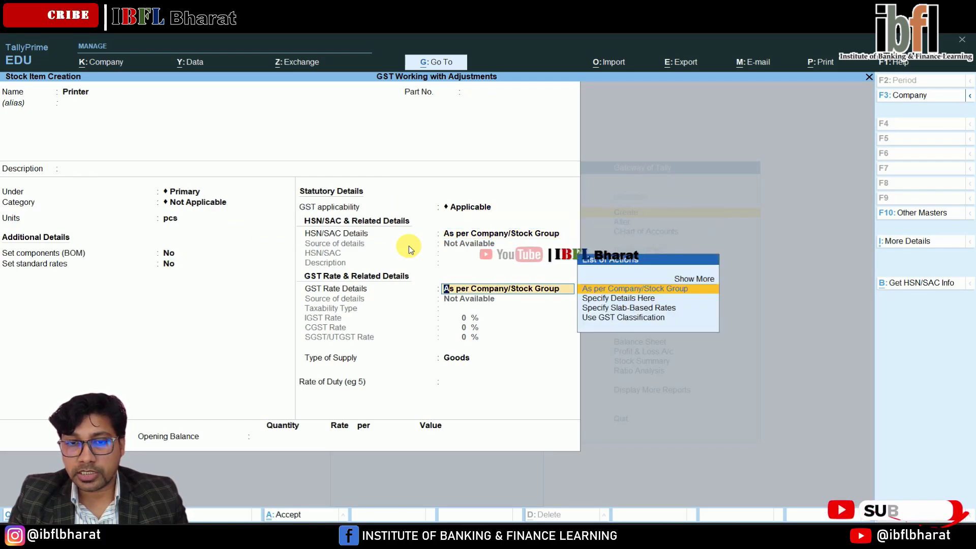
pyautogui.press('Return')
pyautogui.write('goods')
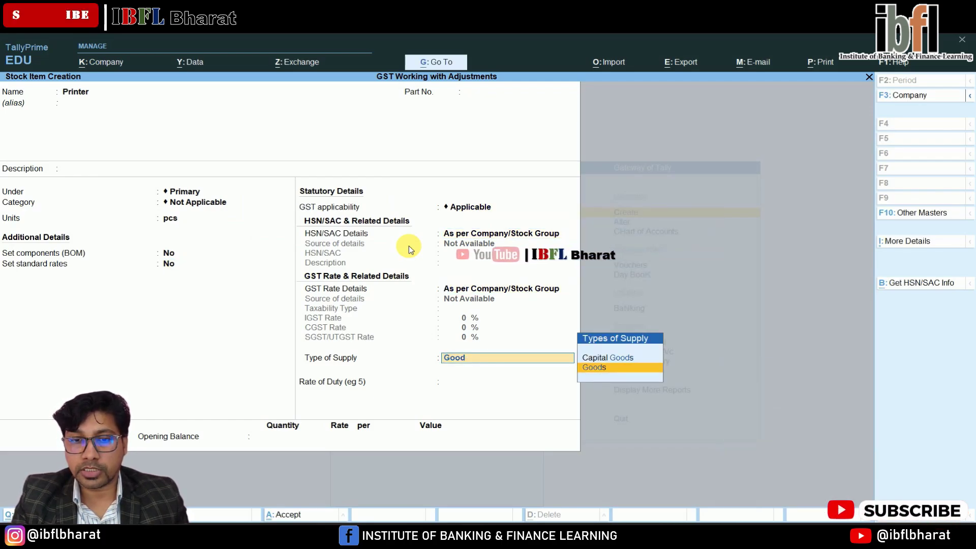
pyautogui.press('BackSpace')
pyautogui.press('BackSpace')
pyautogui.press('Return')
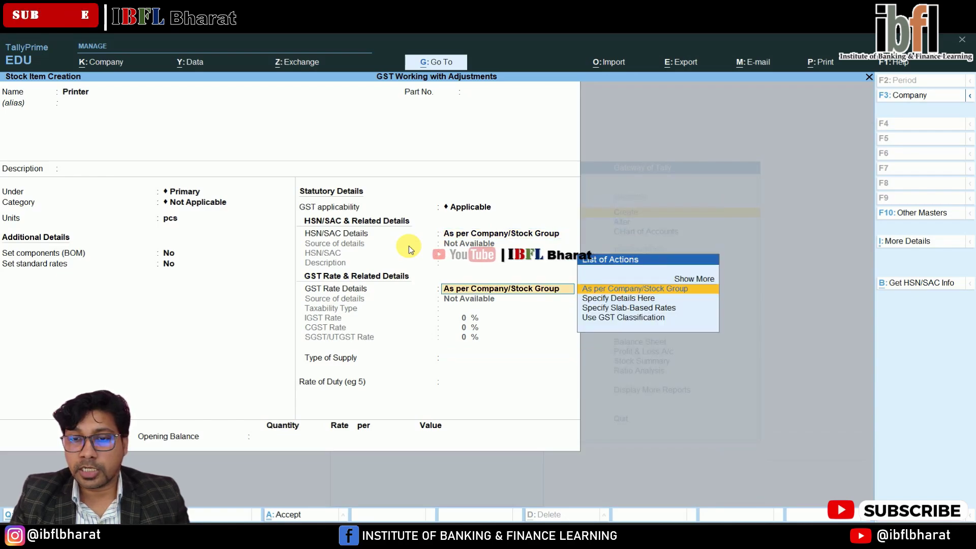
# Specify Printer's GST rate details directly as Taxable with IGST 18%, CGST 9% and SGST/UTGST 9%, and save the item
pyautogui.press('Down')
pyautogui.press('Return')
pyautogui.press('Return')
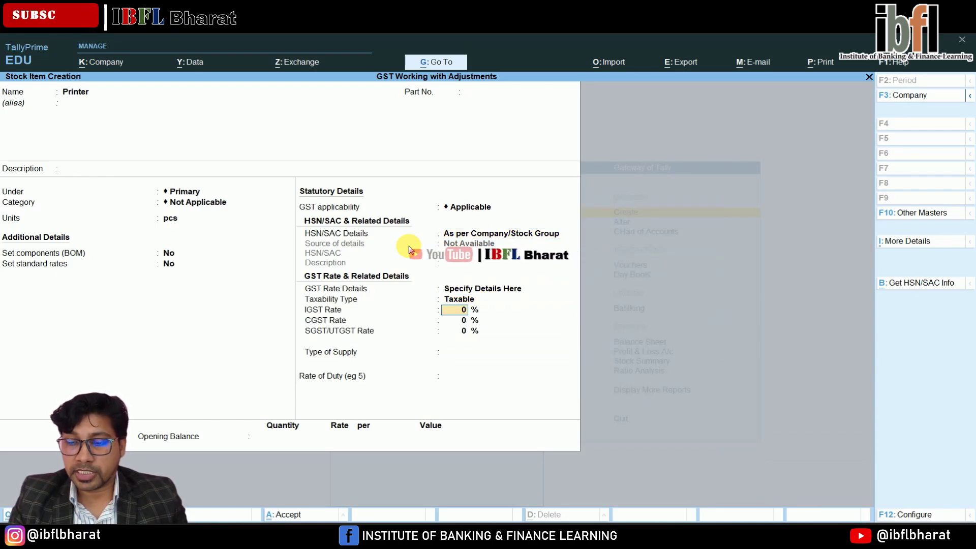
pyautogui.write('18')
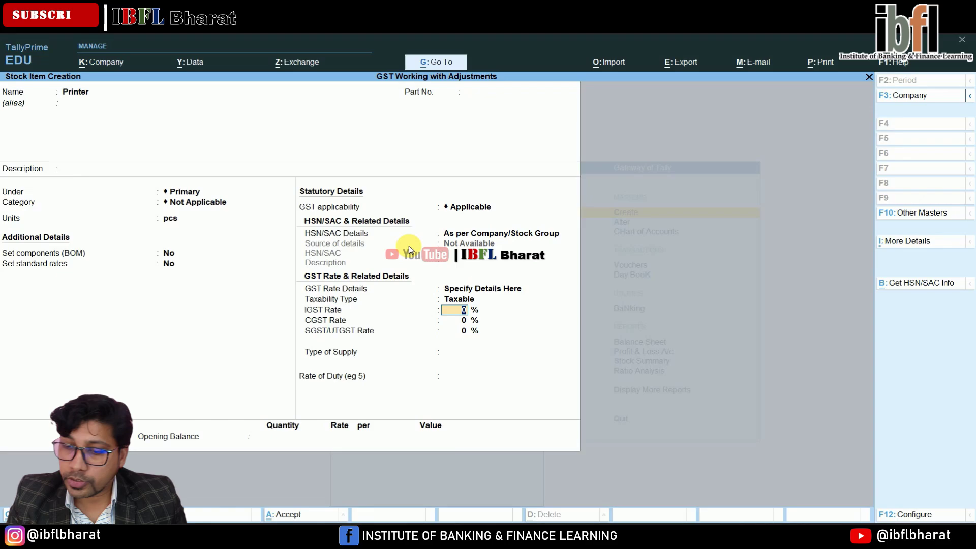
pyautogui.press('Return')
pyautogui.press('Return')
pyautogui.press('Return')
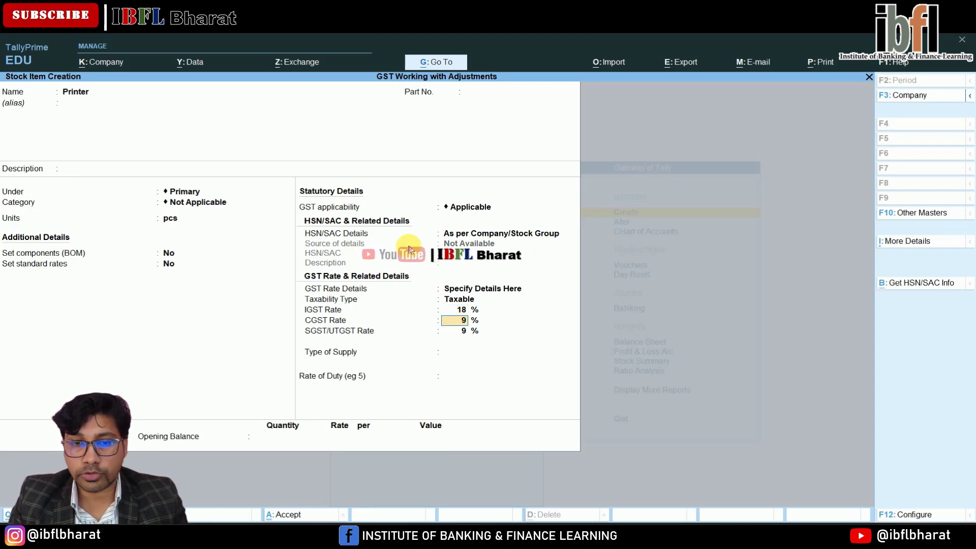
pyautogui.press('Return')
pyautogui.press('Return')
pyautogui.press('Return')
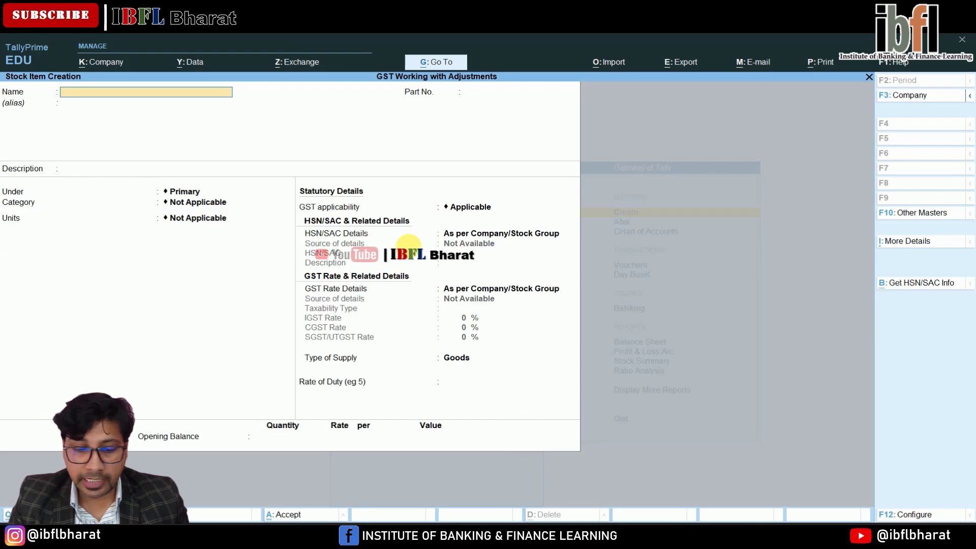
# Name the next stock item "LED Monitor" and keep it under Primary with unit pcs and no components or standard rates
pyautogui.write('LED Monitor')
pyautogui.press('Return')
pyautogui.press('Return')
pyautogui.press('Return')
pyautogui.press('Return')
pyautogui.press('Return')
pyautogui.press('Return')
pyautogui.press('Return')
pyautogui.press('Return')
pyautogui.press('Return')
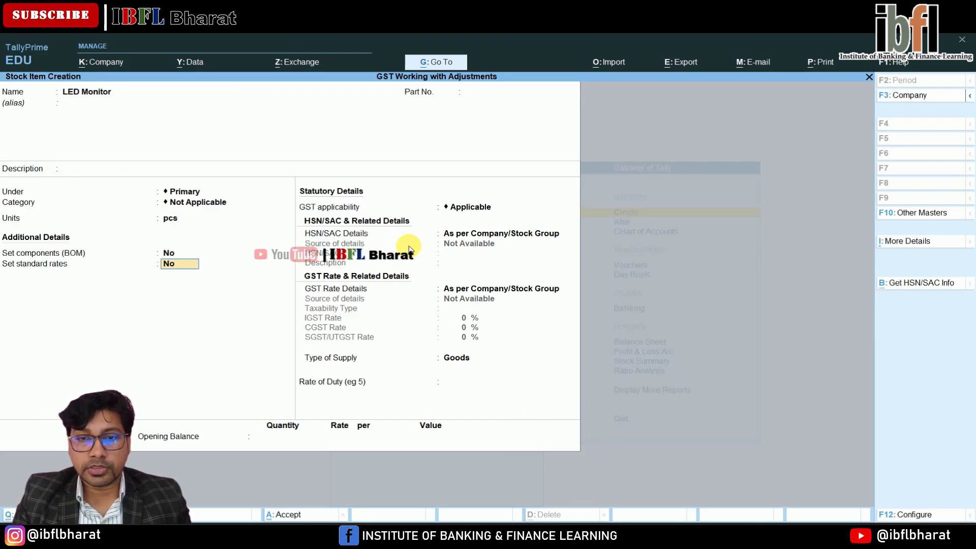
# Specify LED Monitor's GST details as Taxable Goods with IGST 18%, CGST 9% and SGST/UTGST 9%, save it and leave master creation
pyautogui.press('Down')
pyautogui.press('Return')
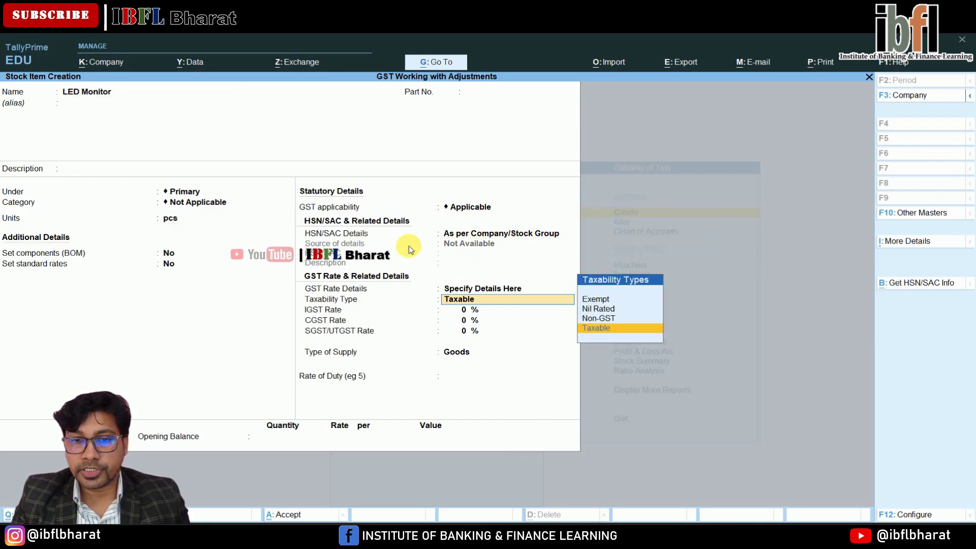
pyautogui.press('Return')
pyautogui.write('18')
pyautogui.press('Return')
pyautogui.press('Return')
pyautogui.press('Return')
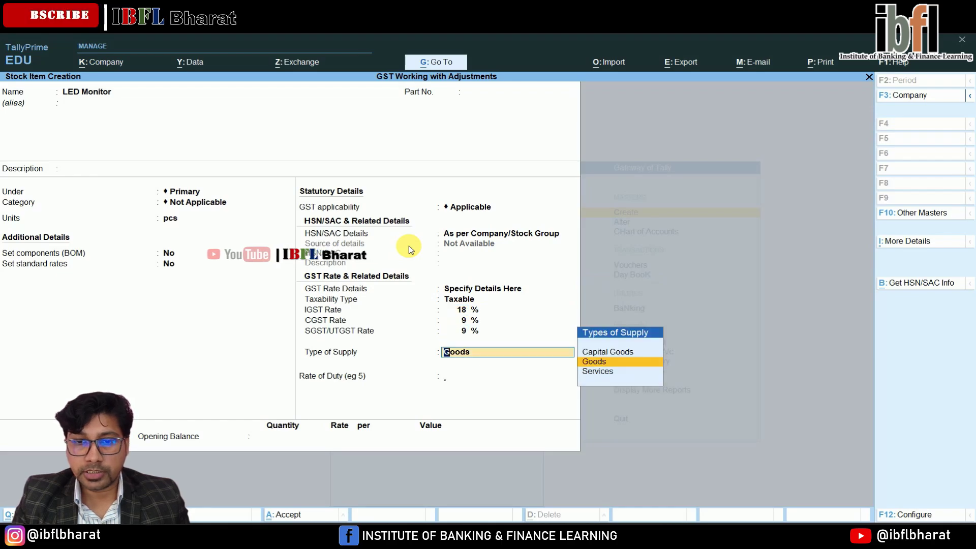
pyautogui.press('Return')
pyautogui.press('Return')
pyautogui.press('Return')
pyautogui.press('Return')
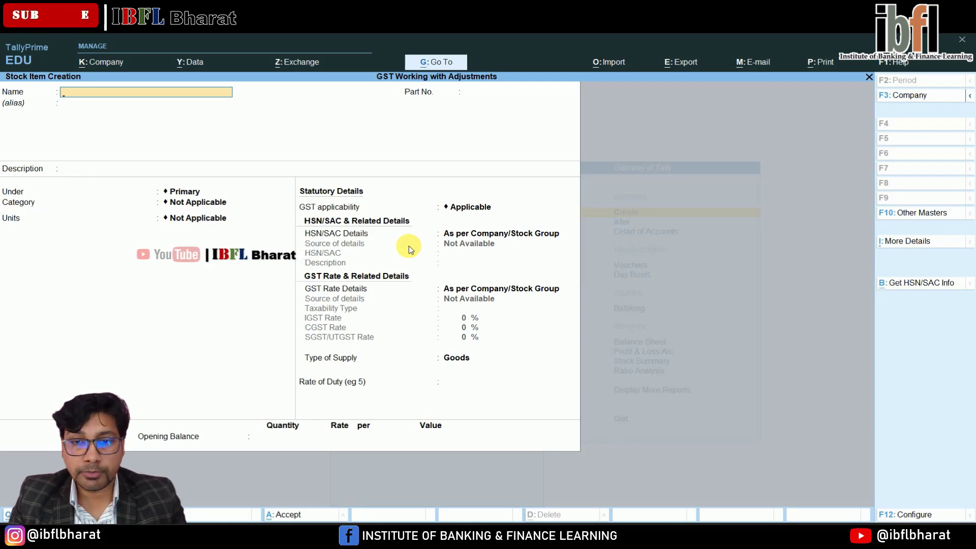
pyautogui.press('Escape')
pyautogui.press('Escape')
pyautogui.press('Escape')
# Start a purchase voucher dated 1-Apr-24, leaving the supplier invoice number blank and moving on to the party account
pyautogui.press('Down')
pyautogui.press('Down')
pyautogui.press('Down')
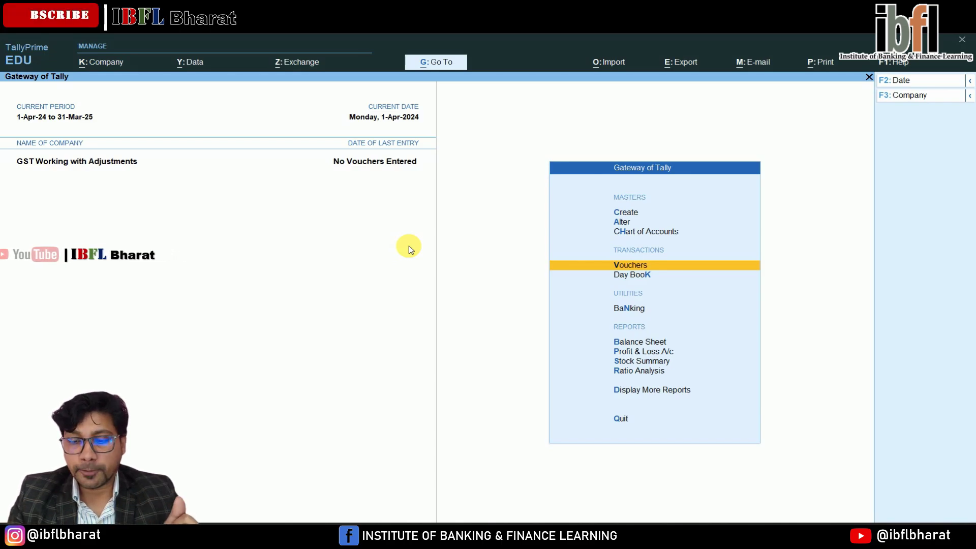
pyautogui.press('Return')
pyautogui.press('F9')
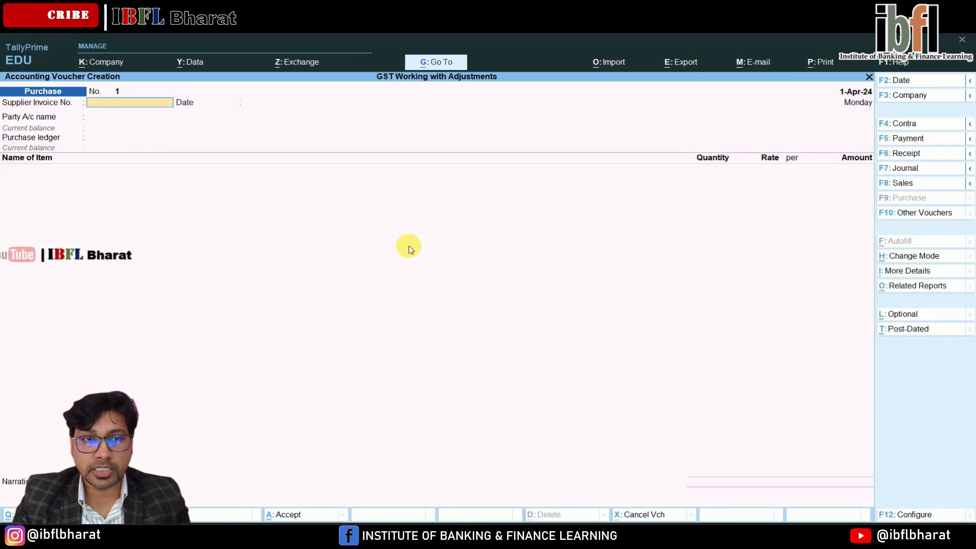
pyautogui.press('Return')
pyautogui.press('Return')
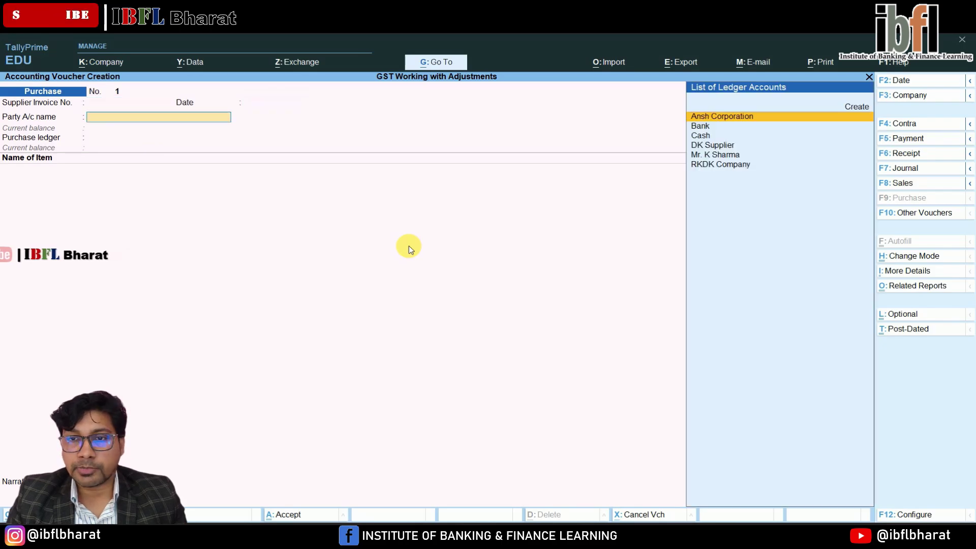
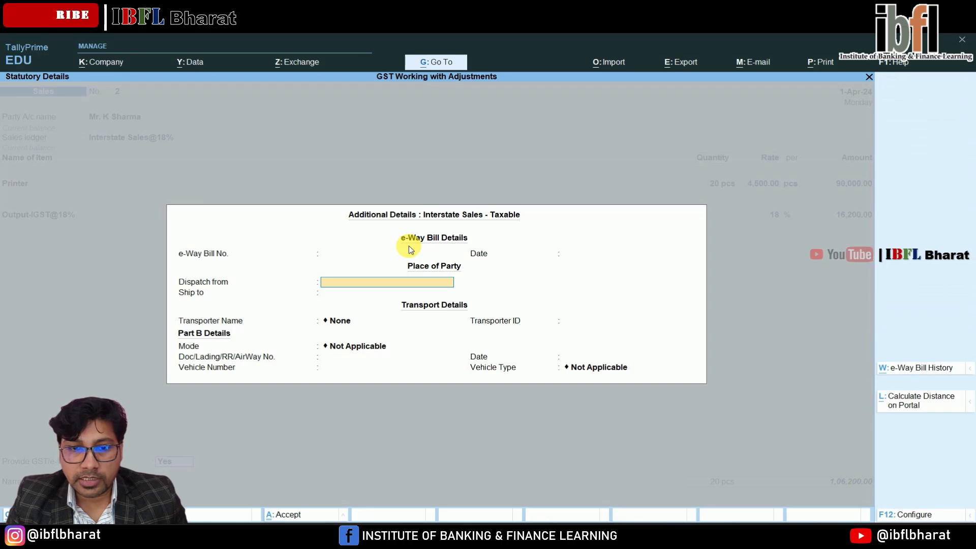
# In the interstate Printer sales voucher, leave the e-Way Bill details at their defaults and record 1,06,200.00 Dr as New Ref 2
pyautogui.press('Return')
pyautogui.press('Return')
pyautogui.press('Return')
pyautogui.press('Return')
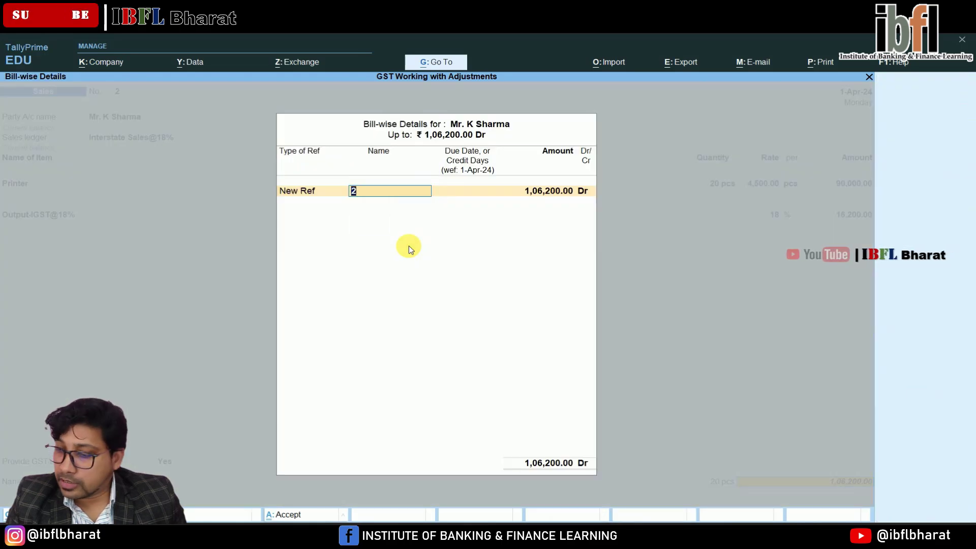
pyautogui.press('Return')
pyautogui.press('Return')
pyautogui.press('Return')
pyautogui.press('Return')
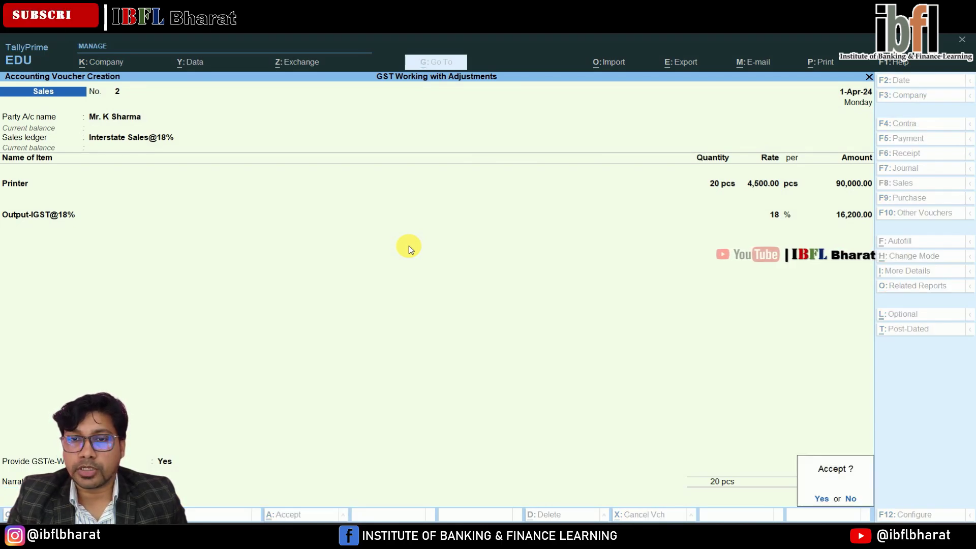
# Save the interstate Printer sales voucher despite the missing e-Way Bill details and leave voucher creation
pyautogui.press('Return')
pyautogui.press('Return')
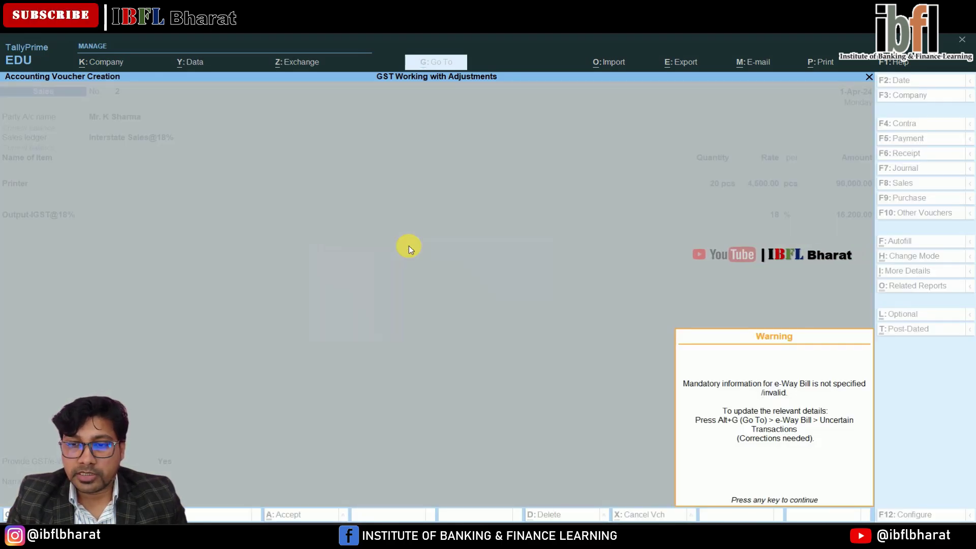
pyautogui.press('Return')
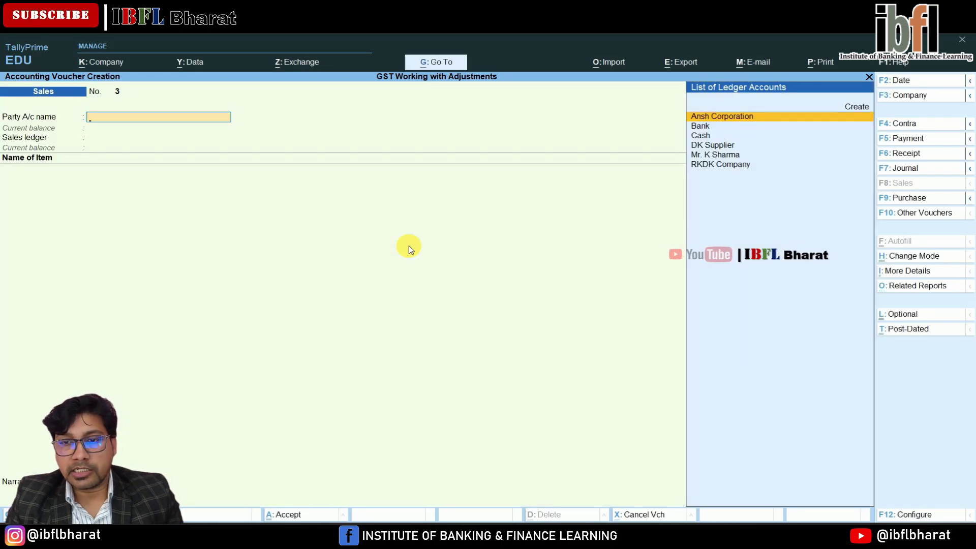
pyautogui.press('Escape')
# Open the Duties & Taxes group from the Balance Sheet and examine the closing balances of the input GST ledgers
pyautogui.press('Down')
pyautogui.press('Down')
pyautogui.press('Down')
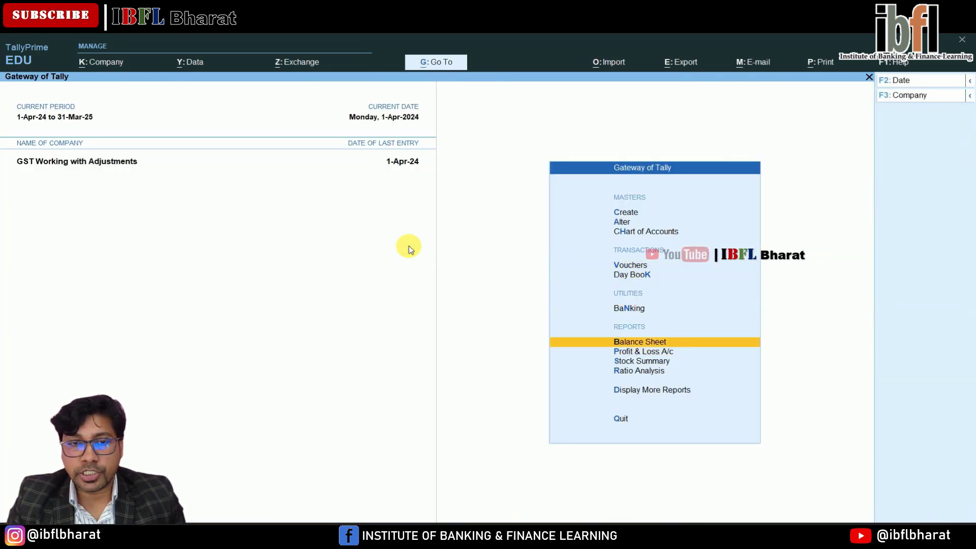
pyautogui.press('Return')
pyautogui.press('Down')
pyautogui.press('Down')
pyautogui.press('Down')
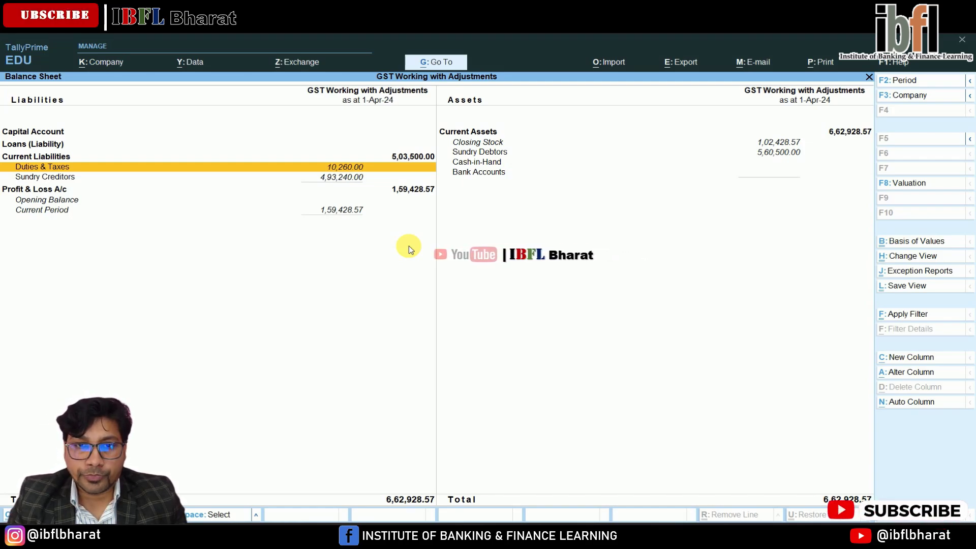
pyautogui.press('Return')
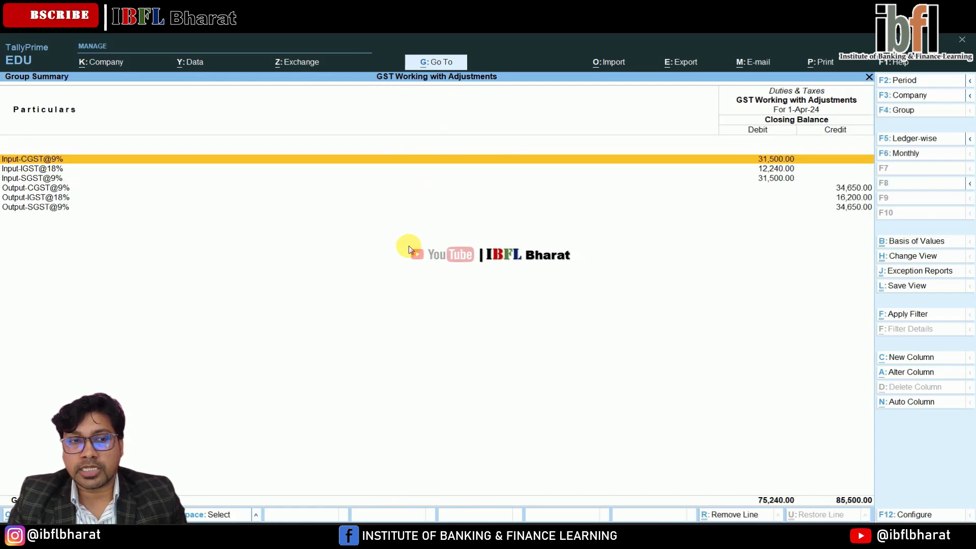
pyautogui.press('Down')
pyautogui.press('Down')
pyautogui.press('Up')
pyautogui.press('Up')
pyautogui.press('Down')
pyautogui.press('Down')
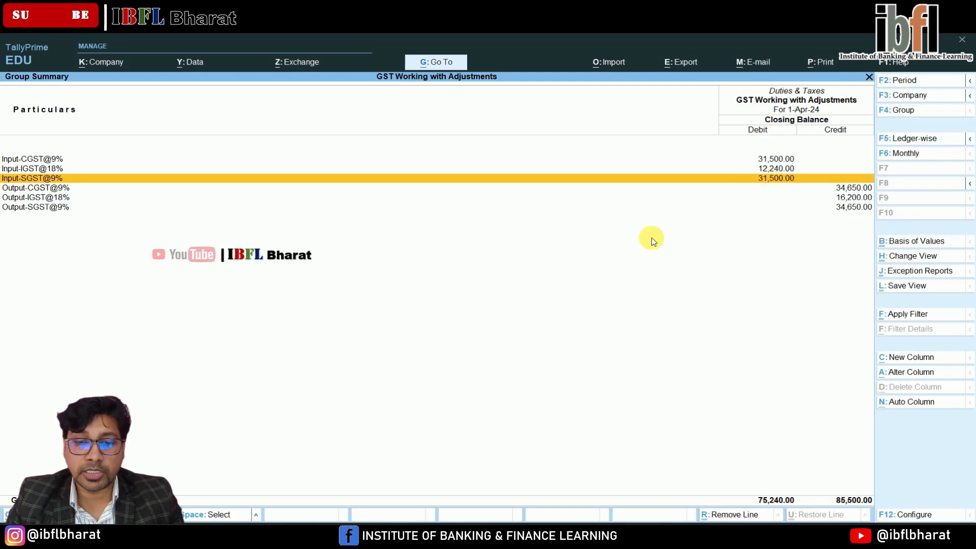
# Open a second TallyPrime window, shut the company IBFL 2023-24 and load GST Working with Adjustments there
pyautogui.rightClick(473, 534)
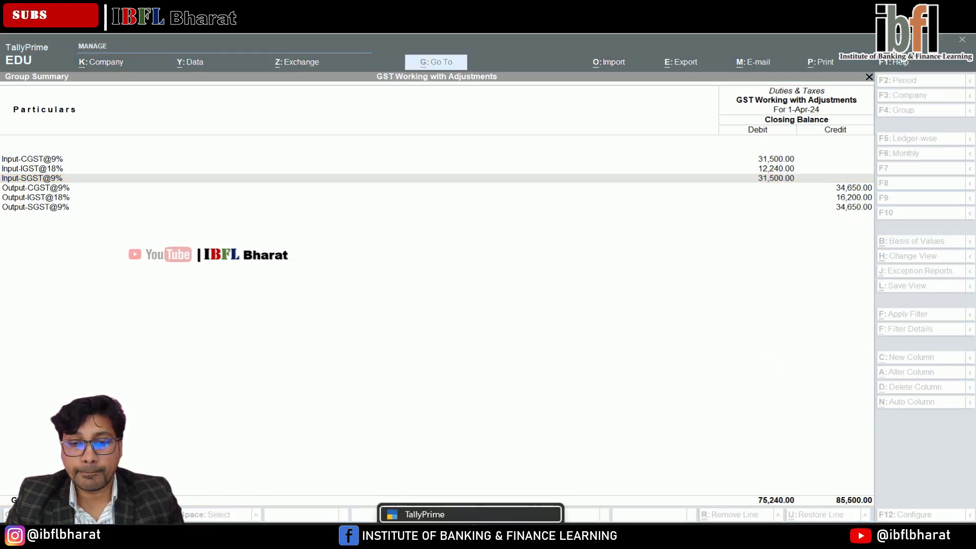
pyautogui.click(450, 469)
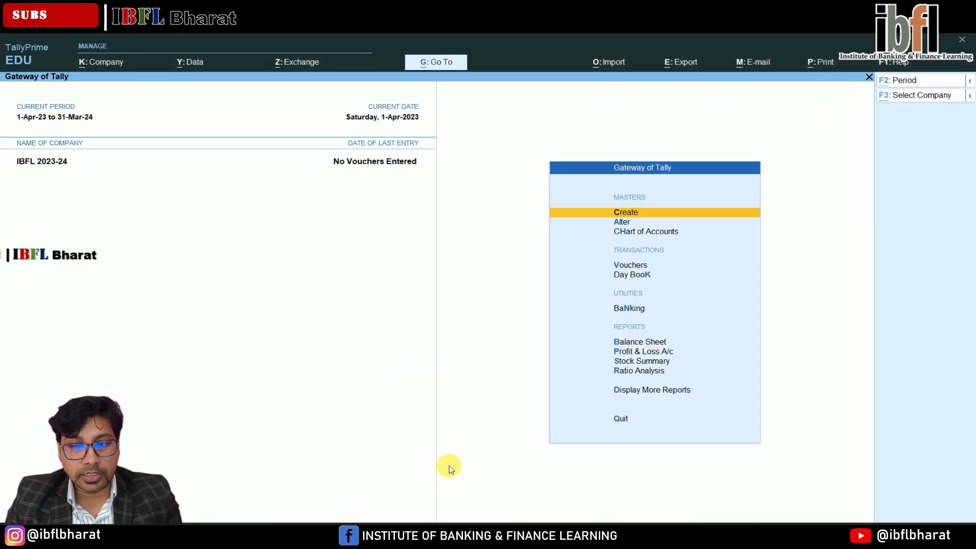
pyautogui.hotkey('alt', 'F3')
pyautogui.press('y')
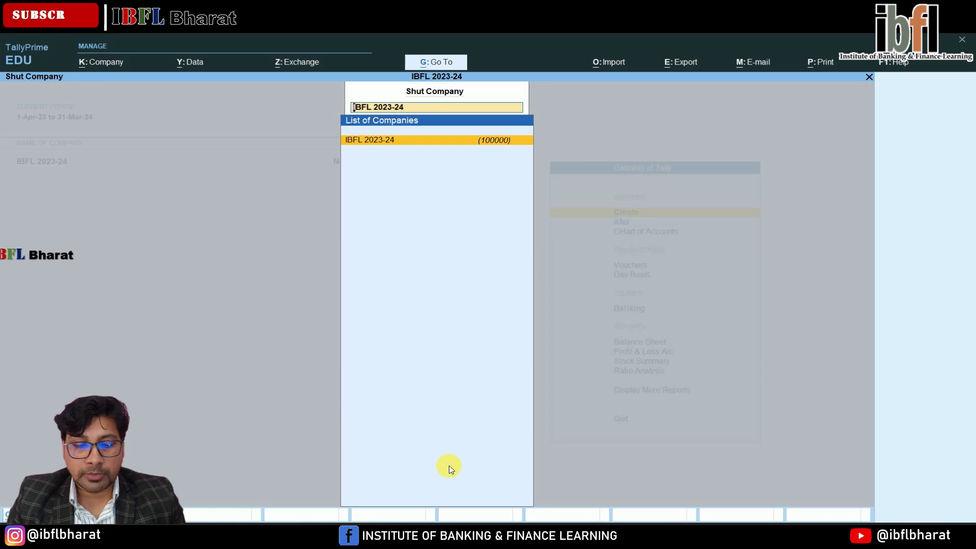
pyautogui.press('Return')
pyautogui.write('gst')
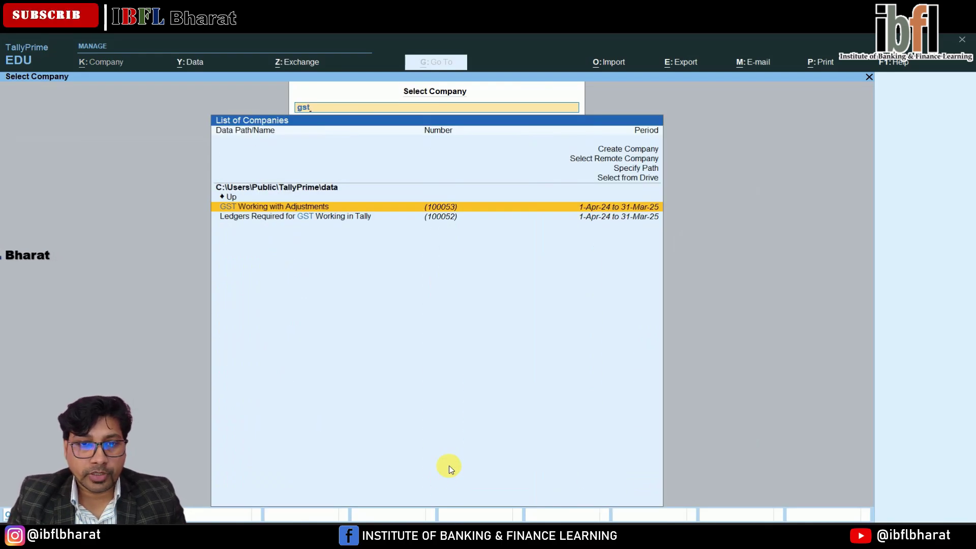
pyautogui.press('Return')
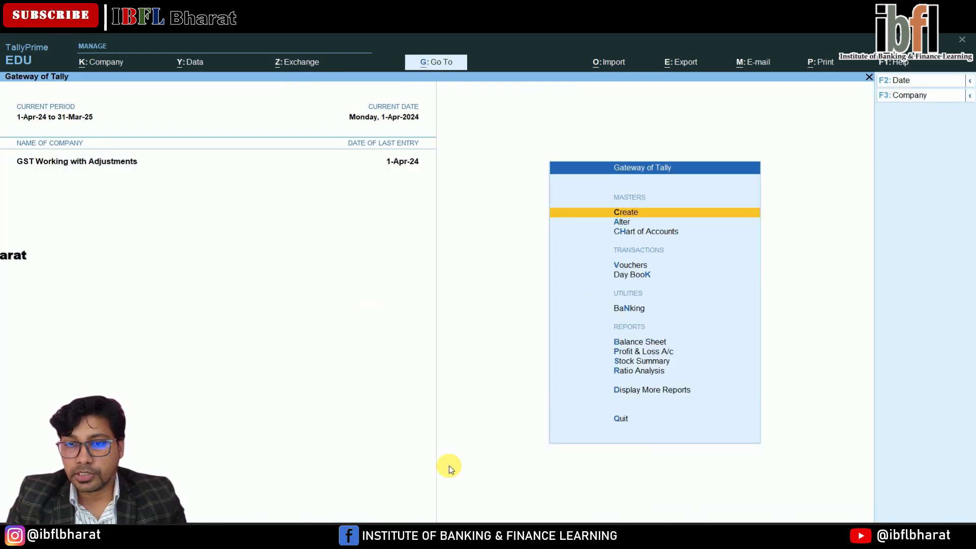
# Start a Journal voucher in the second TallyPrime window
pyautogui.press('Down')
pyautogui.press('Down')
pyautogui.press('Down')
pyautogui.press('Return')
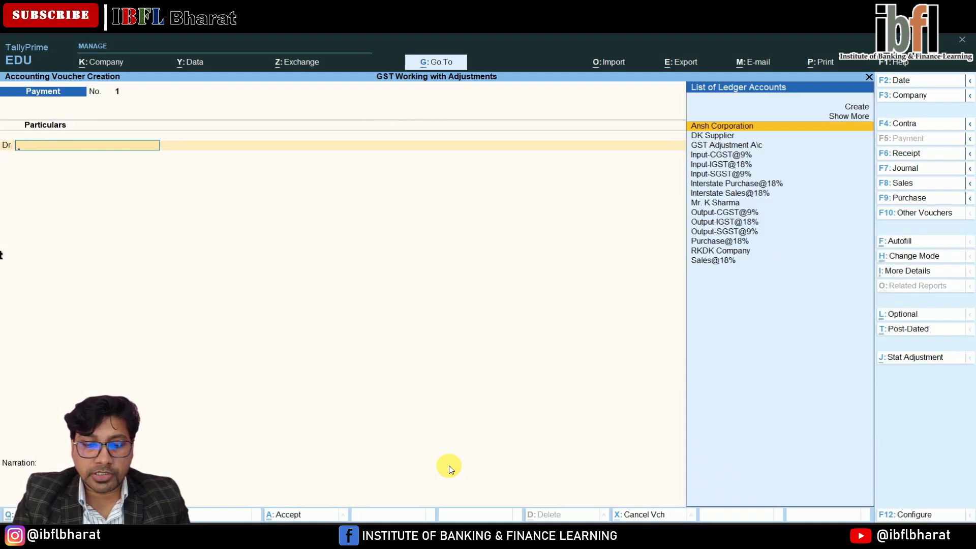
pyautogui.press('F7')
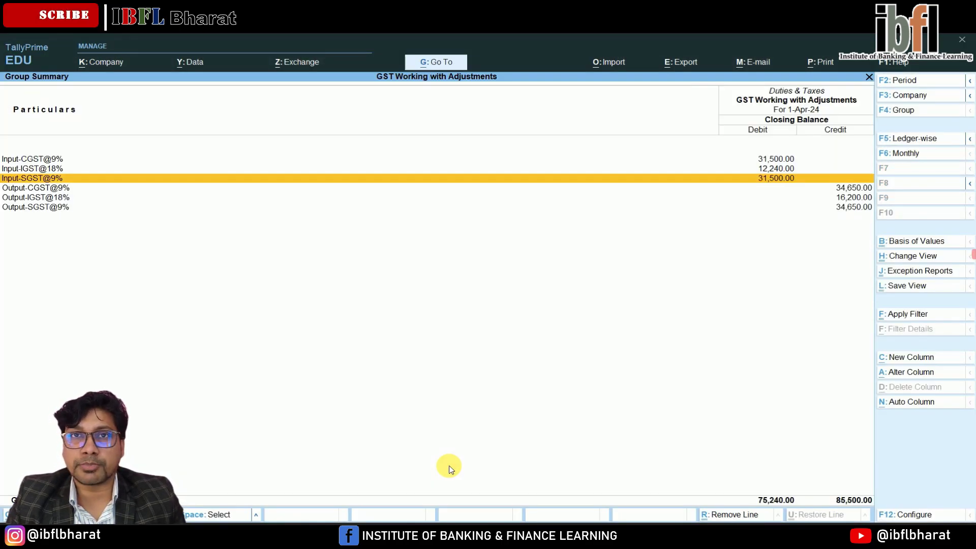
# Switch to the Duties & Taxes summary in the other window and review the input GST and Output-CGST@9% balances
pyautogui.press('Up')
pyautogui.press('Up')
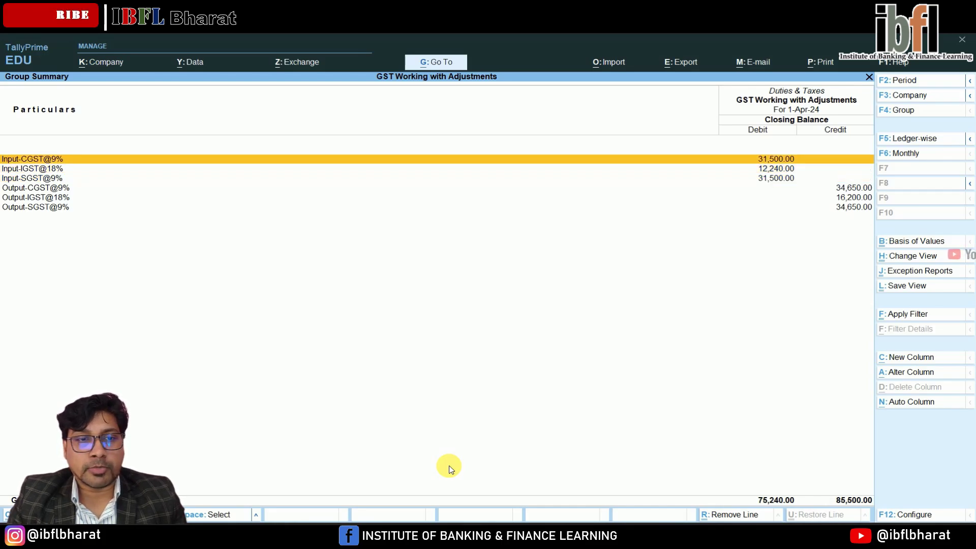
pyautogui.press('Down')
pyautogui.press('Down')
pyautogui.press('Up')
pyautogui.press('Up')
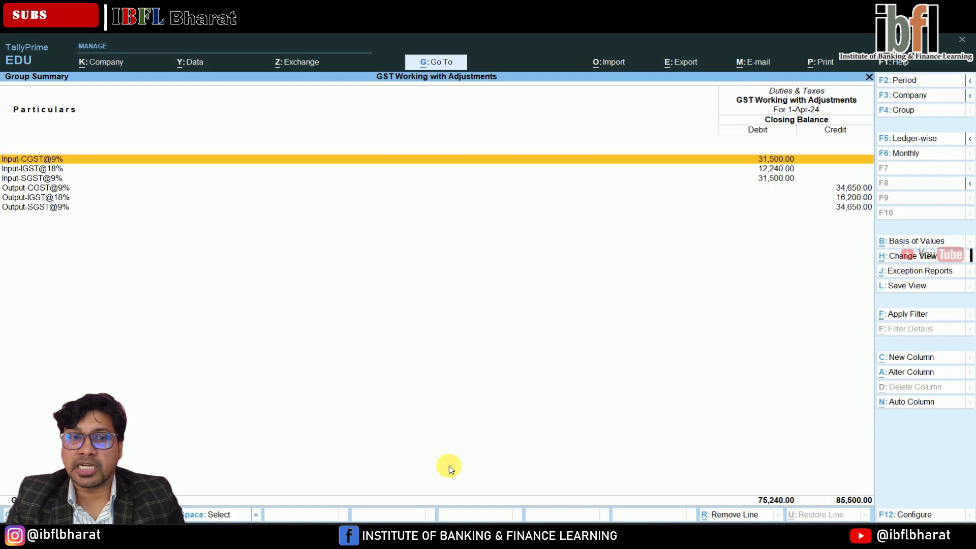
pyautogui.press('Down')
pyautogui.press('Down')
pyautogui.press('Down')
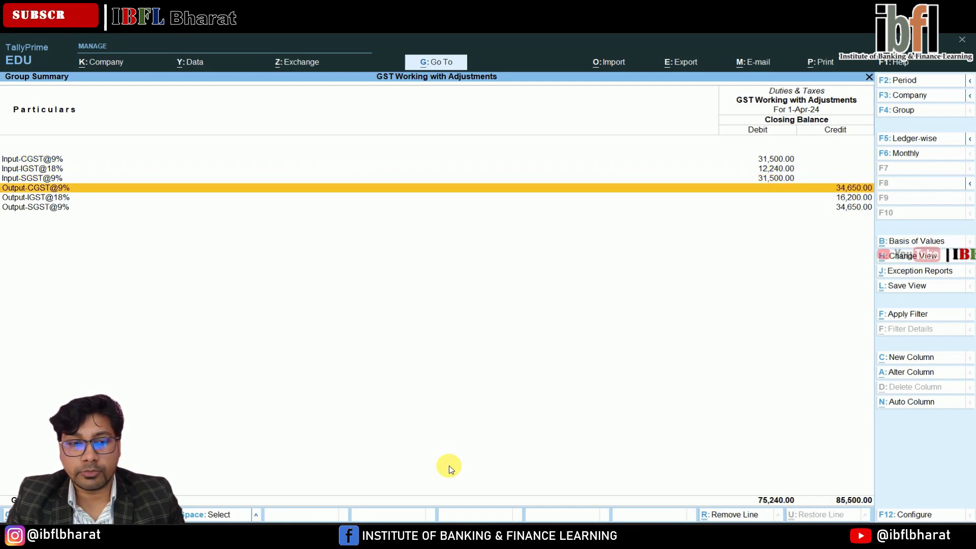
# Debit Output-CGST@9% with 34,650 on the first line of the journal voucher
pyautogui.press('F7')
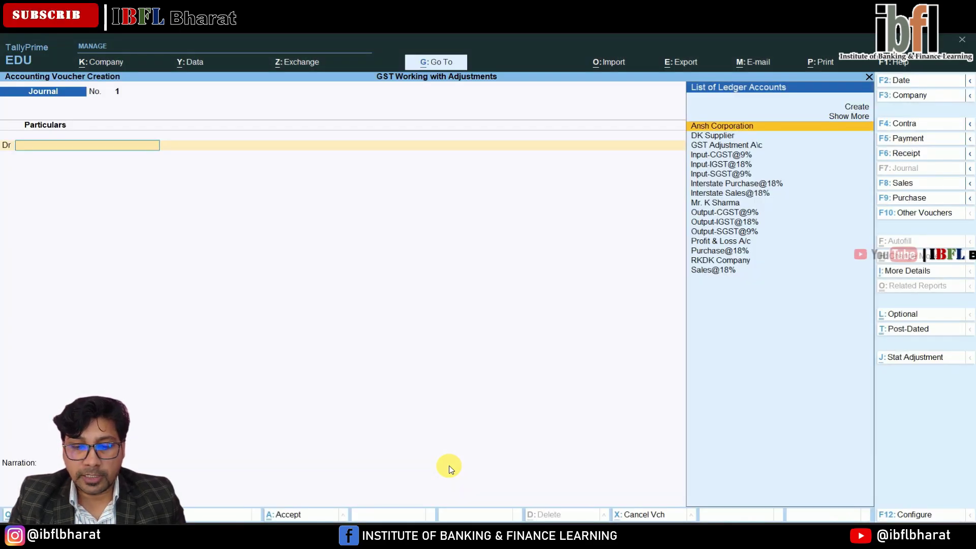
pyautogui.write('Out')
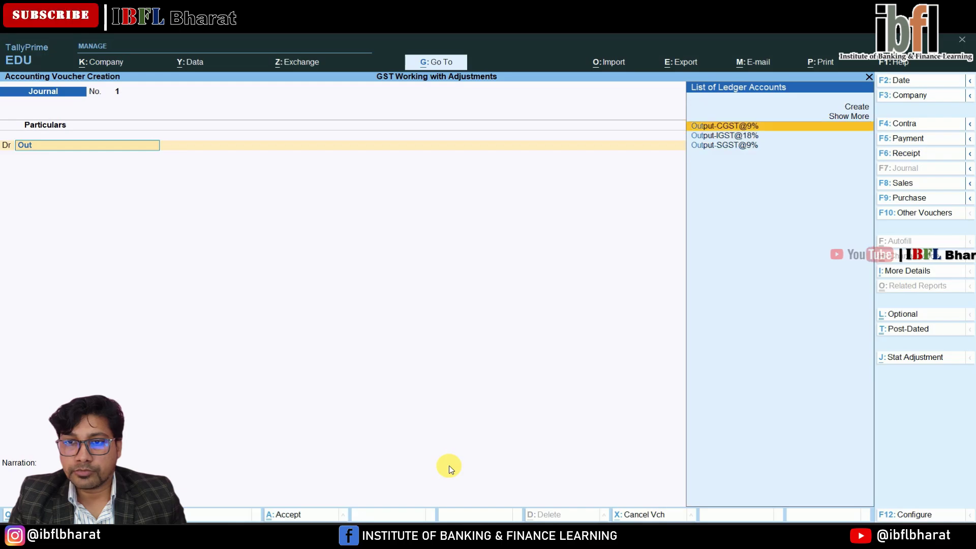
pyautogui.press('Return')
pyautogui.press('Escape')
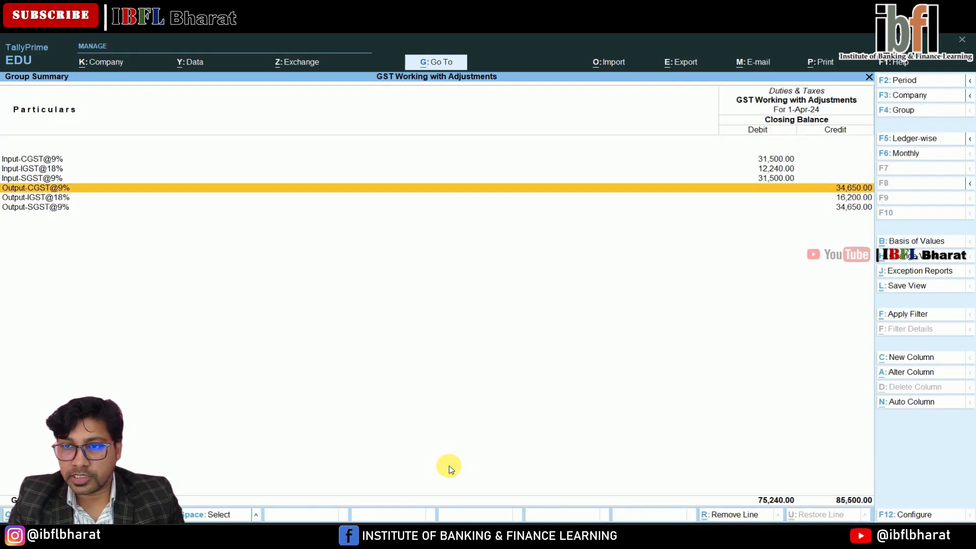
pyautogui.press('Escape')
pyautogui.write('34,650')
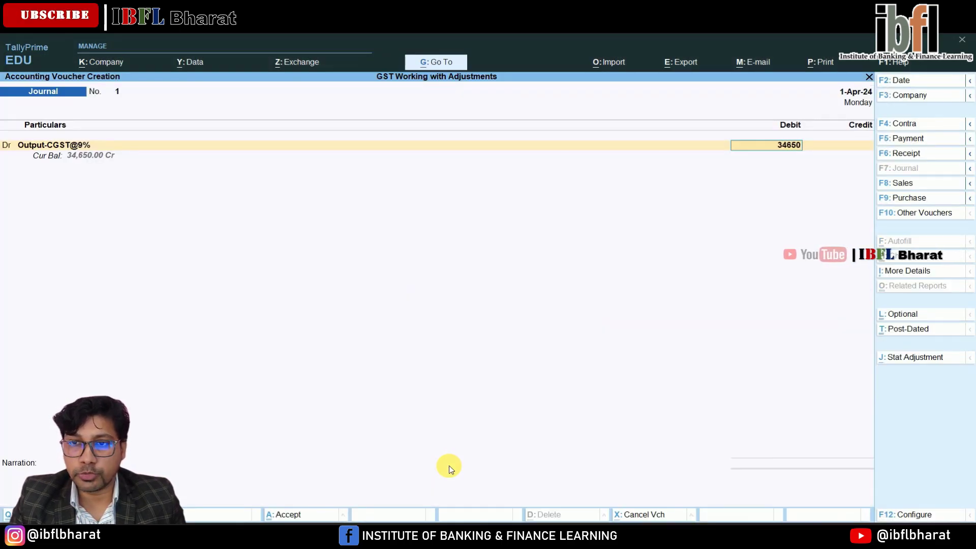
pyautogui.press('Return')
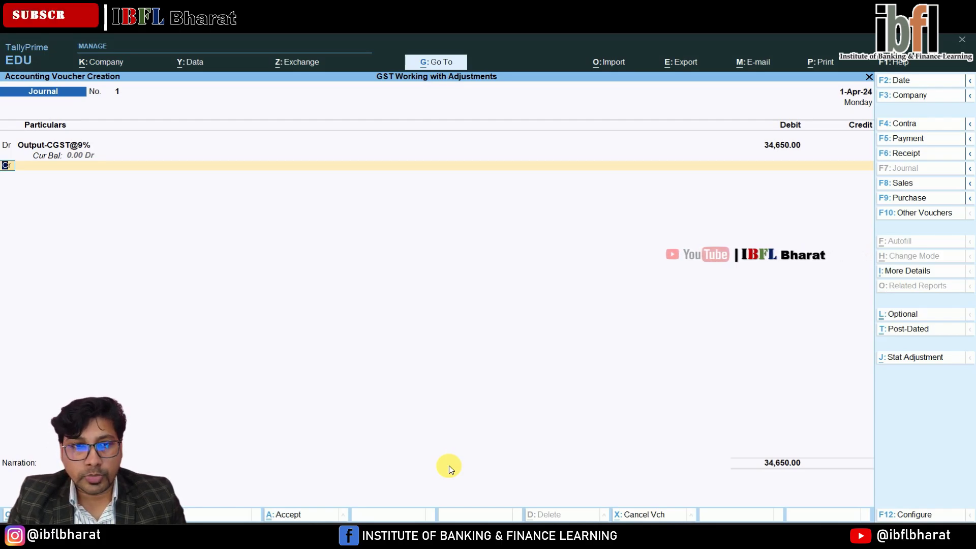
# Add a second debit line to the journal voucher for Output-IGST@18% with 16,200
pyautogui.write('d')
pyautogui.press('Return')
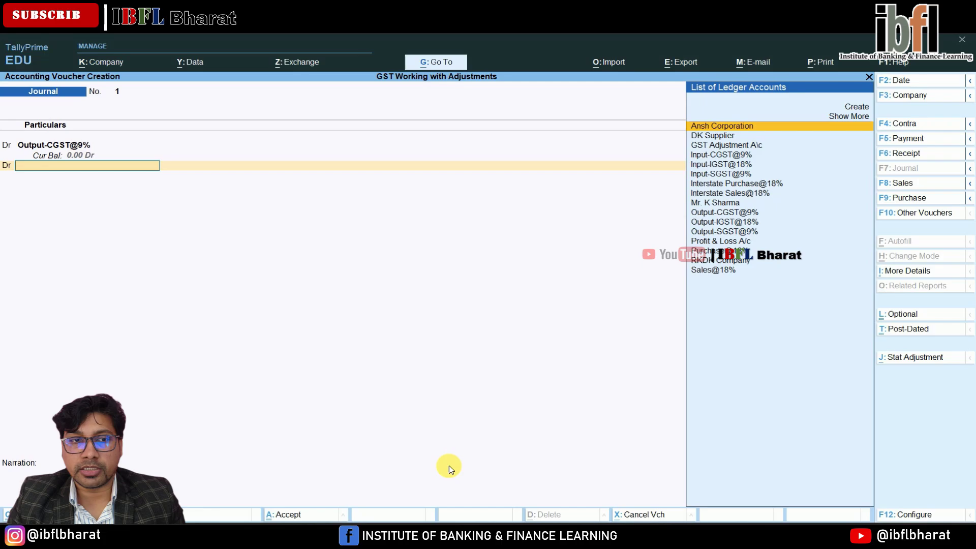
pyautogui.press('Down')
pyautogui.write('out')
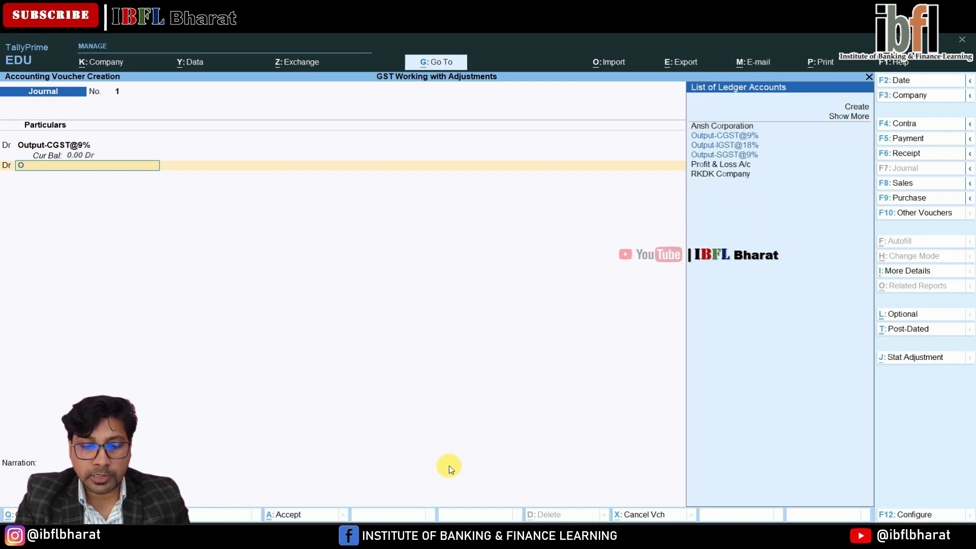
pyautogui.press('Down')
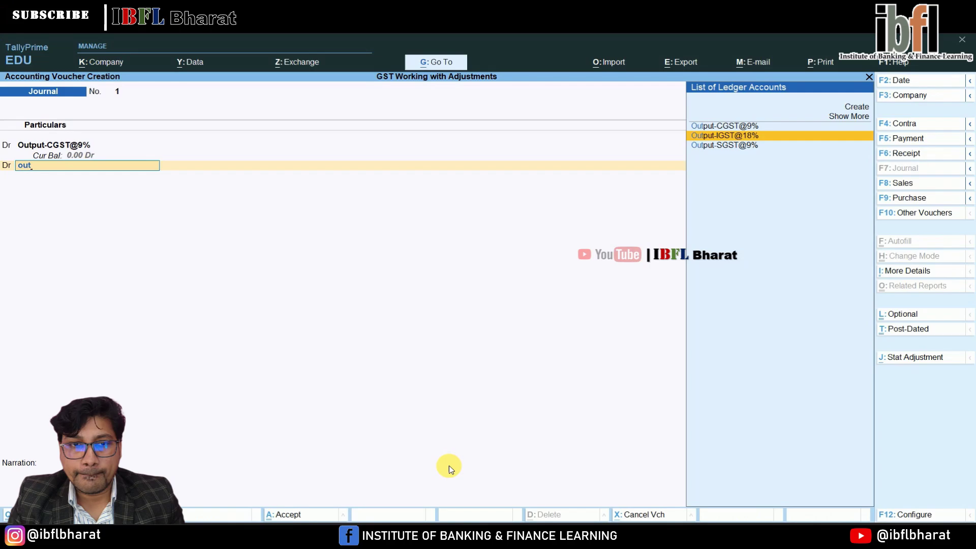
pyautogui.press('Return')
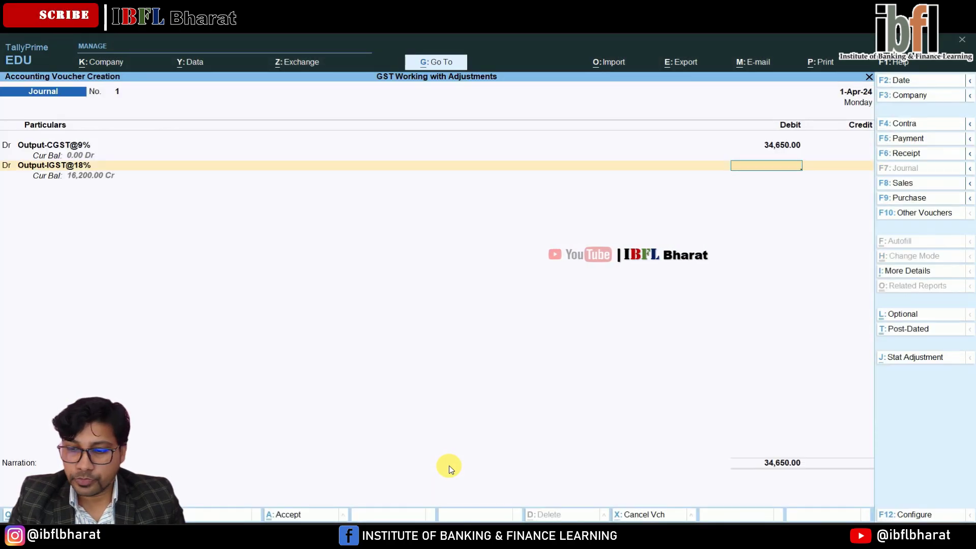
pyautogui.press('Return')
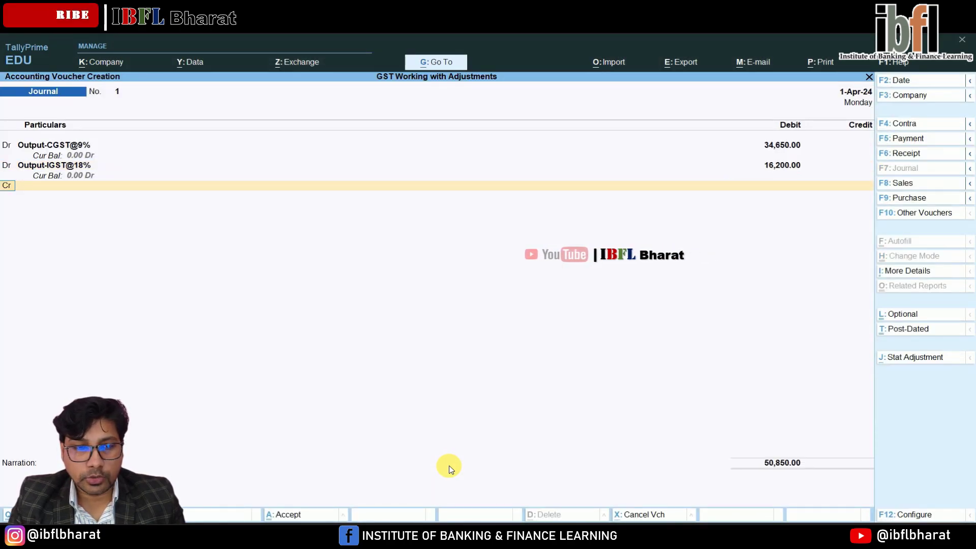
# Add a third debit line to the journal voucher for Output-SGST@9% with 34,650
pyautogui.press('d')
pyautogui.press('Return')
pyautogui.write('Put')
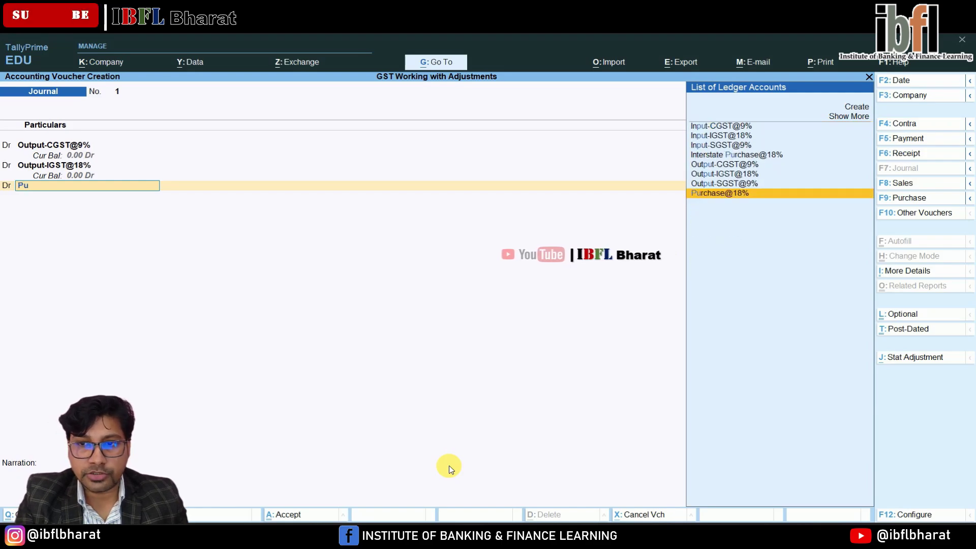
pyautogui.press('Down')
pyautogui.press('Down')
pyautogui.press('Down')
pyautogui.press('Down')
pyautogui.press('Return')
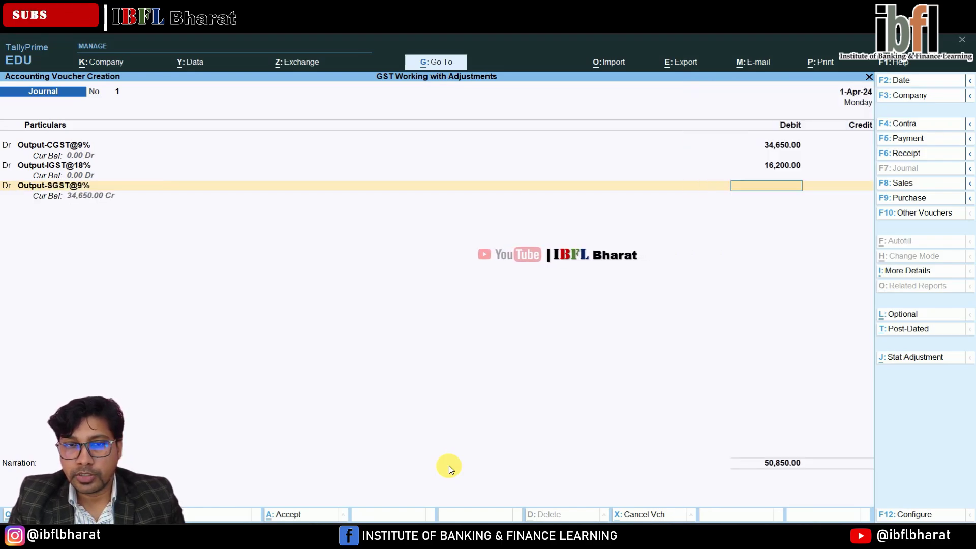
pyautogui.write('34,650')
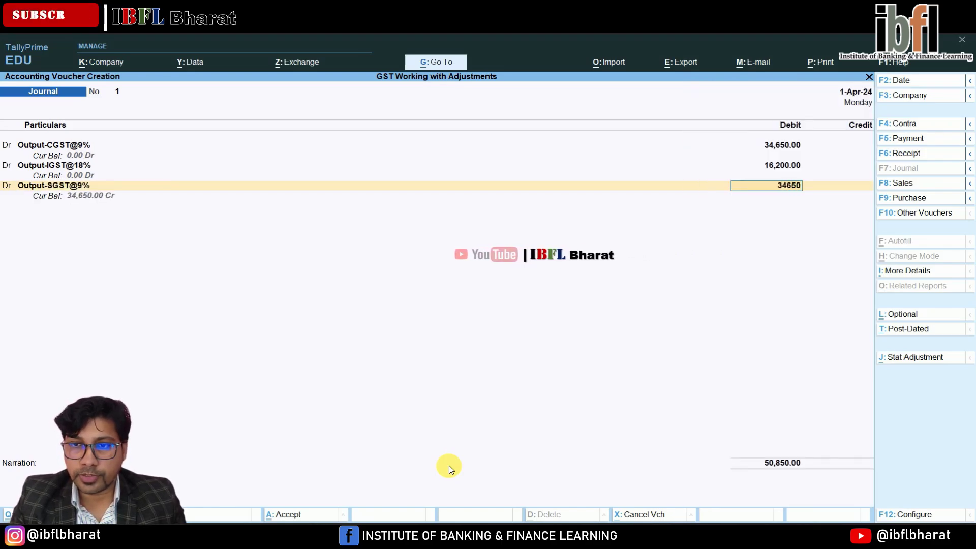
pyautogui.press('Return')
# Credit Input-CGST@9% with 31,500 in the journal voucher, taking the amount from the Duties & Taxes summary
pyautogui.press('Return')
pyautogui.write('In')
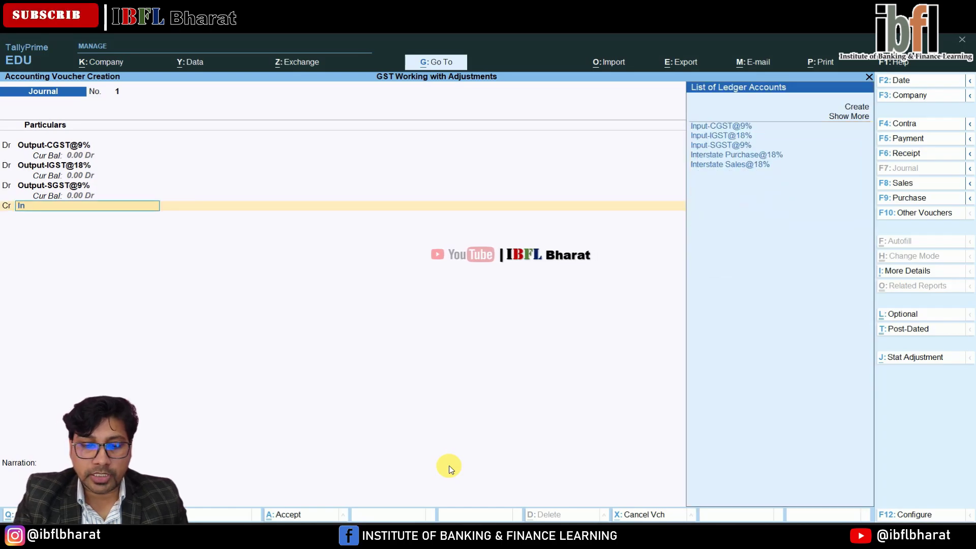
pyautogui.write('pu')
pyautogui.press('Return')
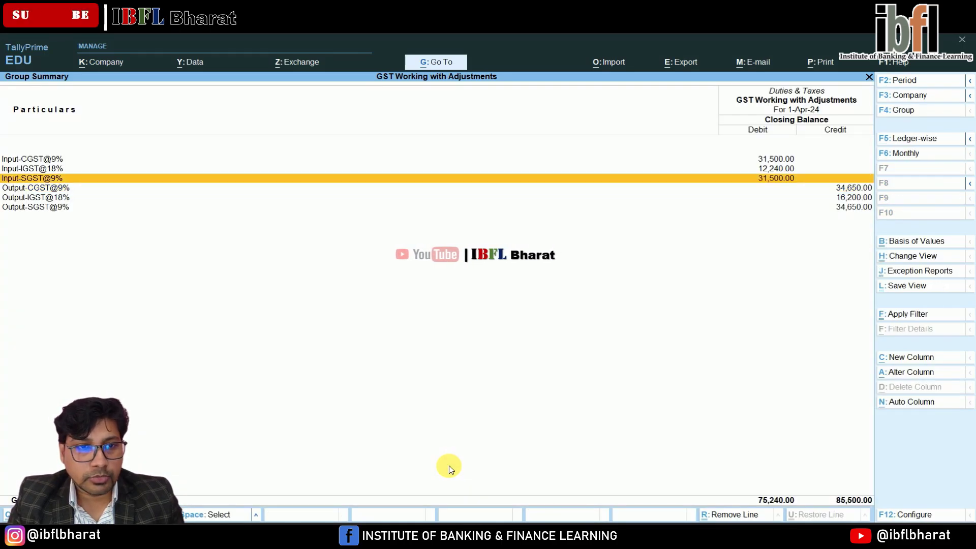
pyautogui.press('Up')
pyautogui.press('Up')
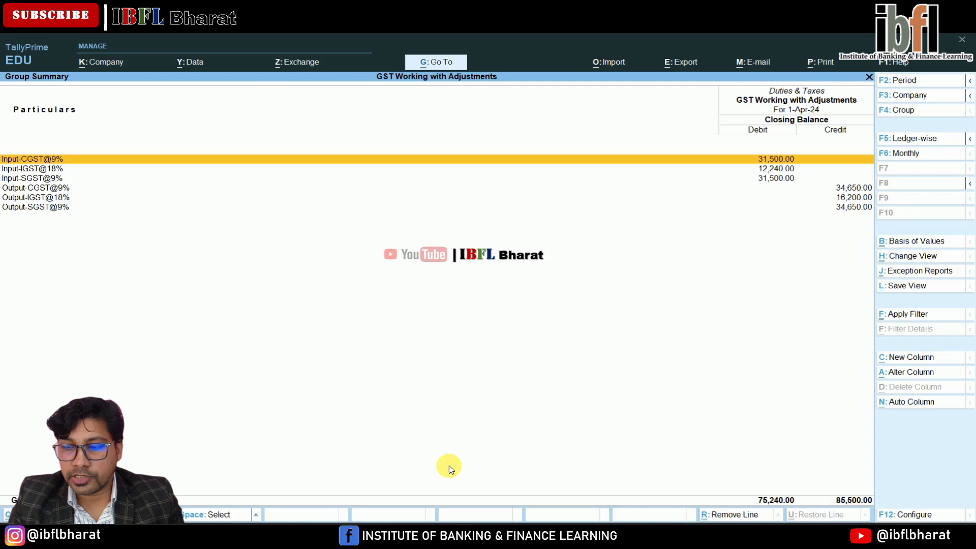
pyautogui.press('Escape')
pyautogui.write('31500')
pyautogui.press('Return')
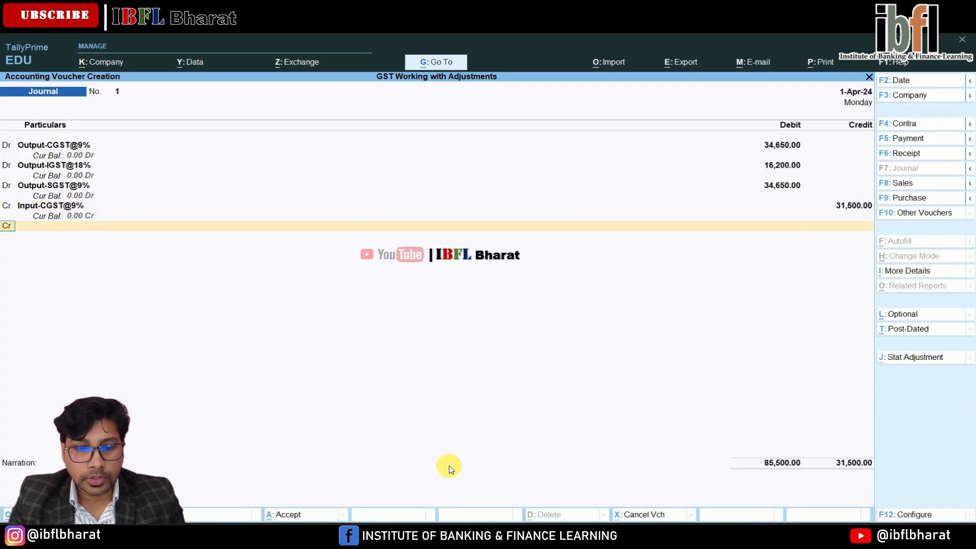
# Credit Input-IGST@18% with 12,240 in the journal voucher, taking the amount from the Duties & Taxes summary
pyautogui.press('Return')
pyautogui.write('In')
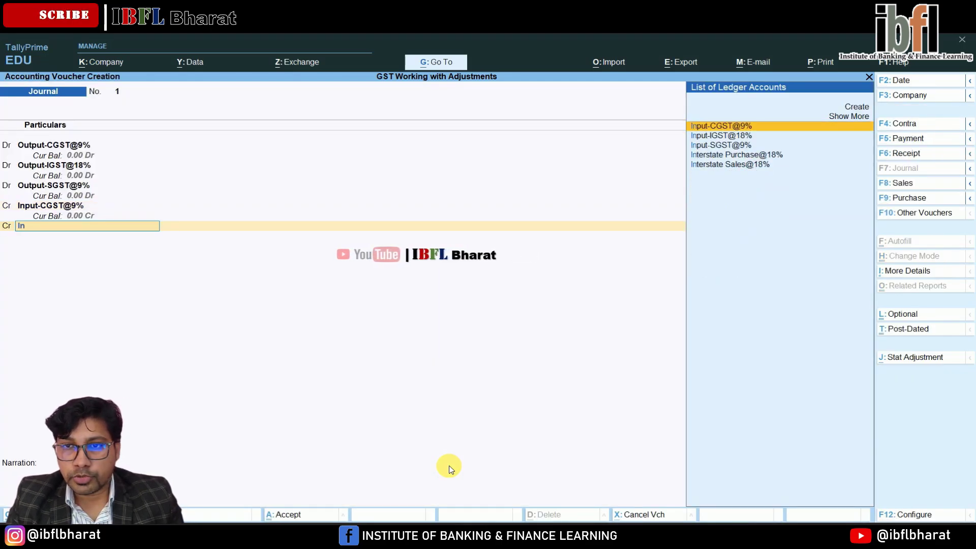
pyautogui.press('Down')
pyautogui.press('Return')
pyautogui.hotkey('alt', 'g')
pyautogui.press('Return')
pyautogui.press('Down')
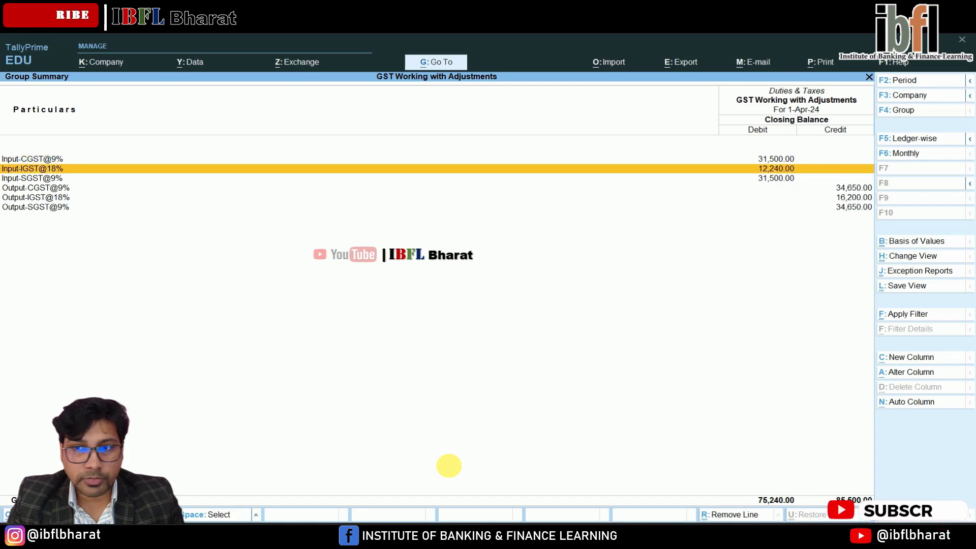
pyautogui.press('Escape')
pyautogui.write('12')
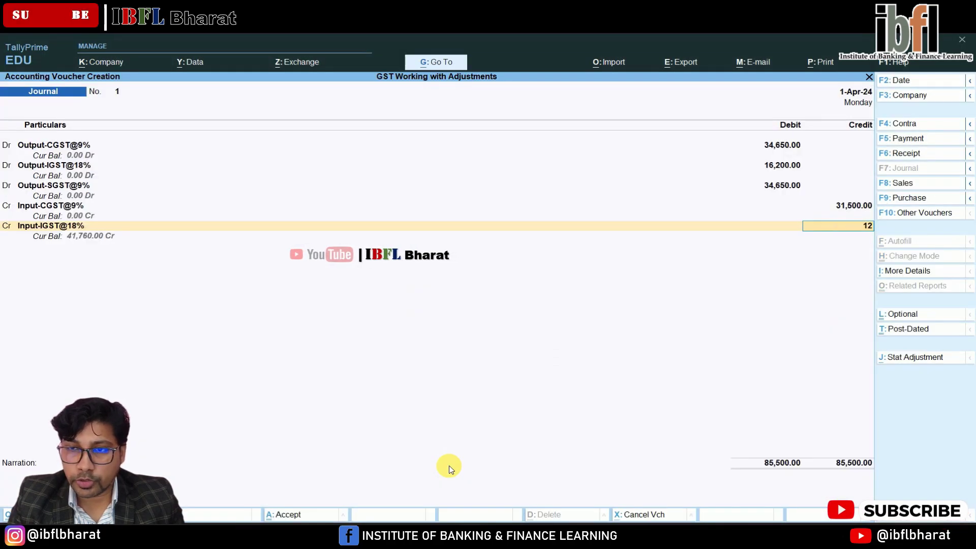
pyautogui.write(',240')
pyautogui.press('Return')
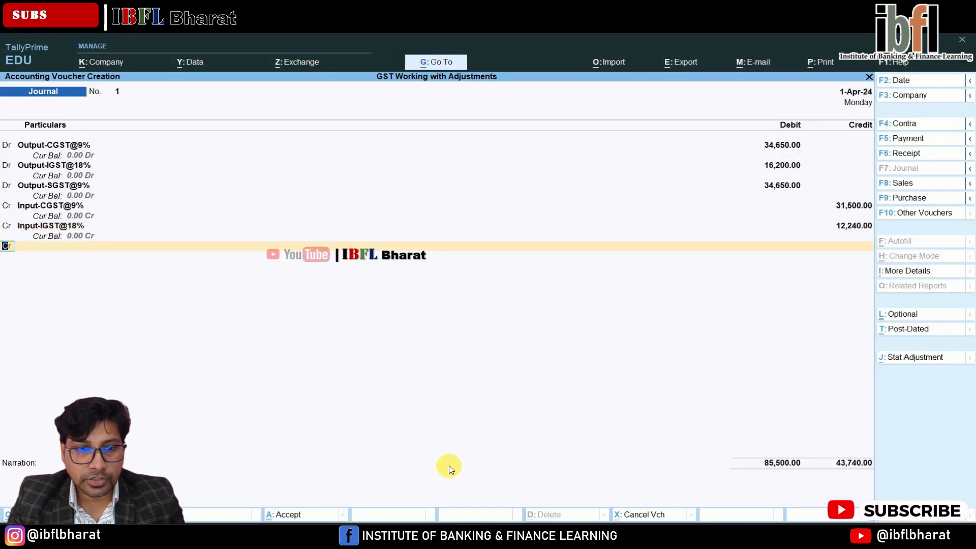
# Credit Input-SGST@9% with 31,500 in the journal voucher, checking the amount in the Duties & Taxes summary
pyautogui.press('Return')
pyautogui.write('In')
pyautogui.press('Down')
pyautogui.press('Down')
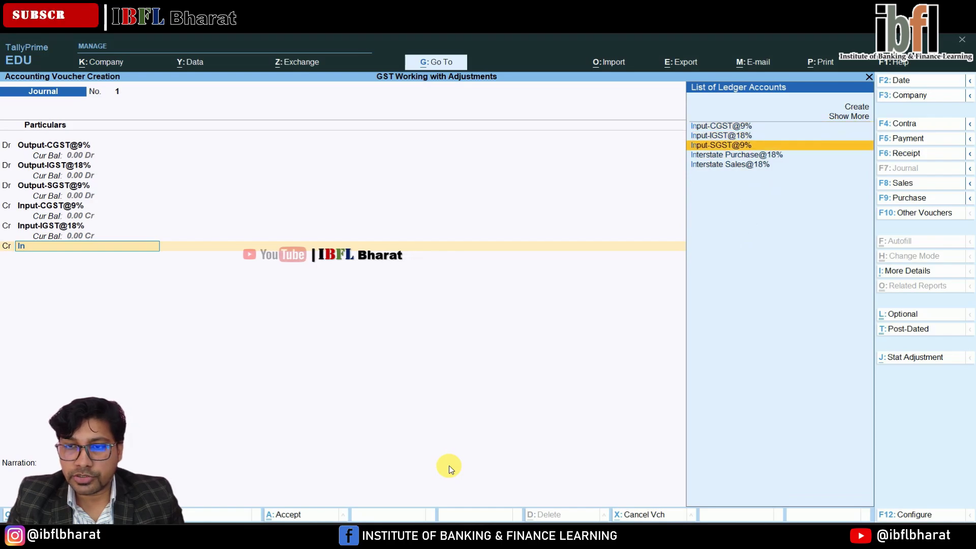
pyautogui.press('Return')
pyautogui.hotkey('alt', 'Tab')
pyautogui.press('Down')
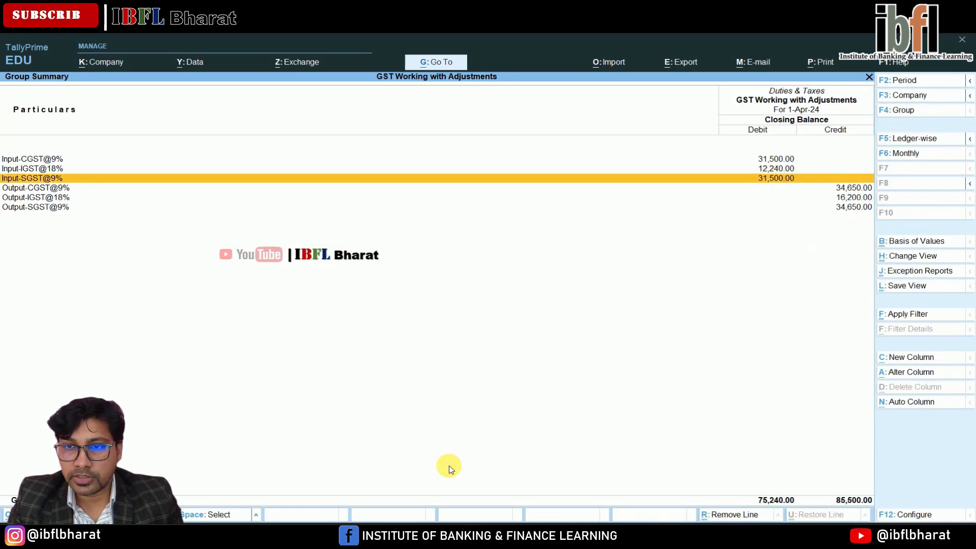
pyautogui.press('Escape')
pyautogui.write('31500')
pyautogui.press('Return')
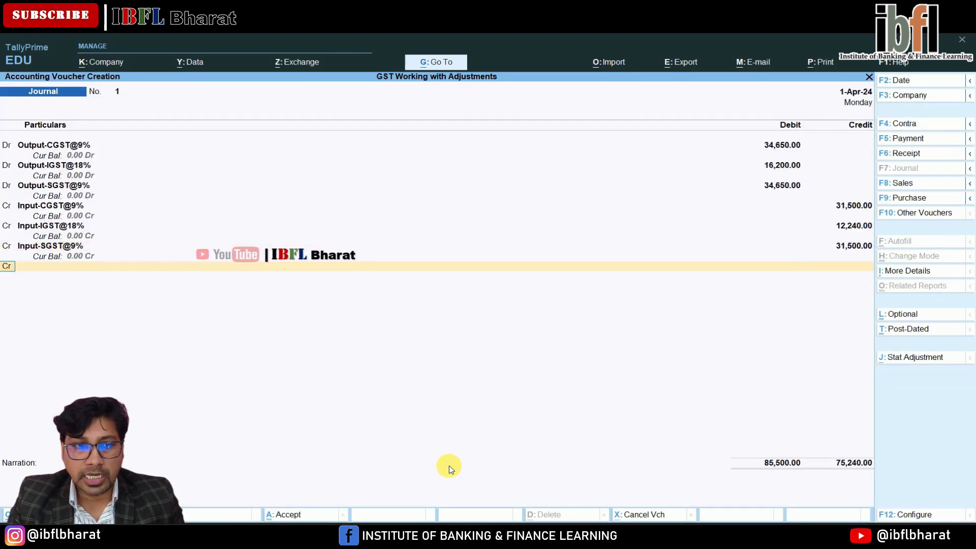
# Credit the remaining 10,260 to GST Adjustment A\c, leave the narration empty and save the journal voucher
pyautogui.press('Return')
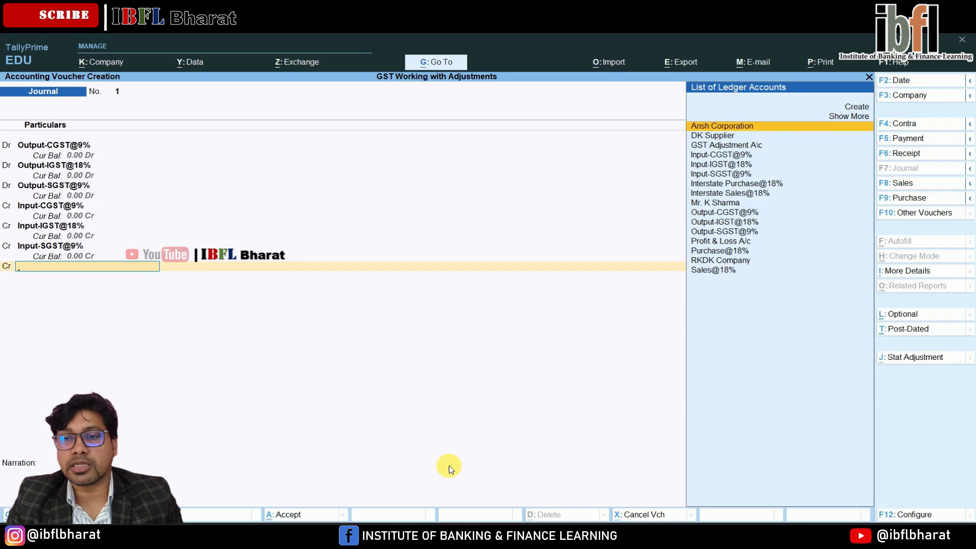
pyautogui.press('Down')
pyautogui.press('Down')
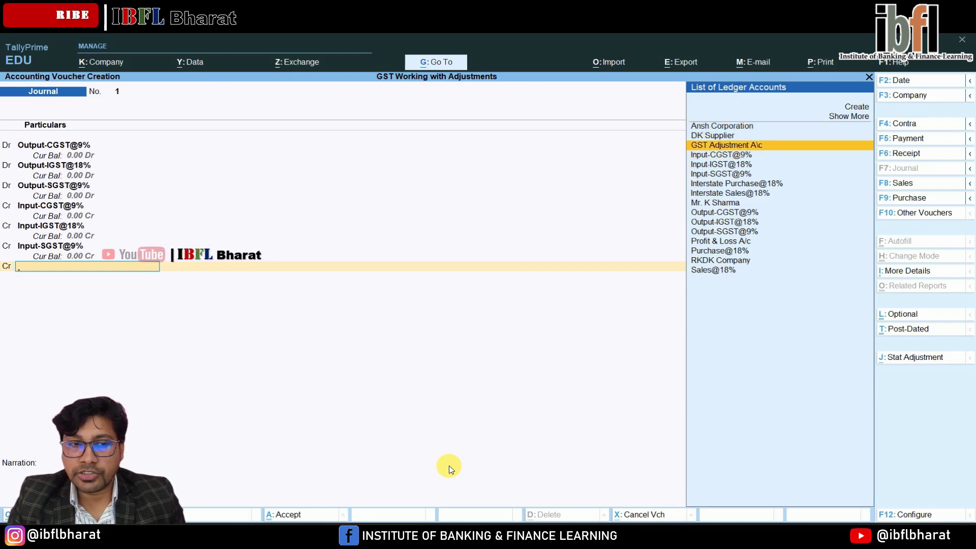
pyautogui.press('Return')
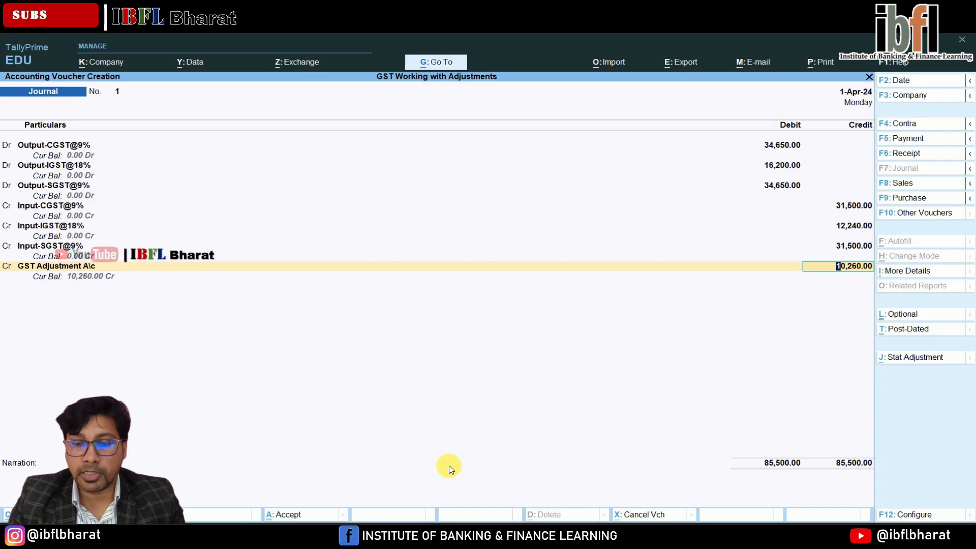
pyautogui.press('Return')
pyautogui.press('Return')
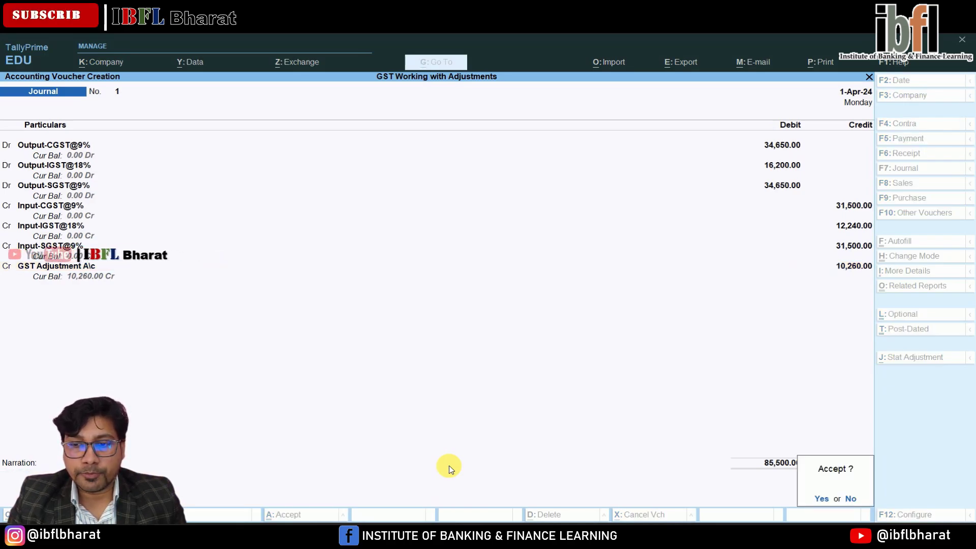
pyautogui.press('Return')
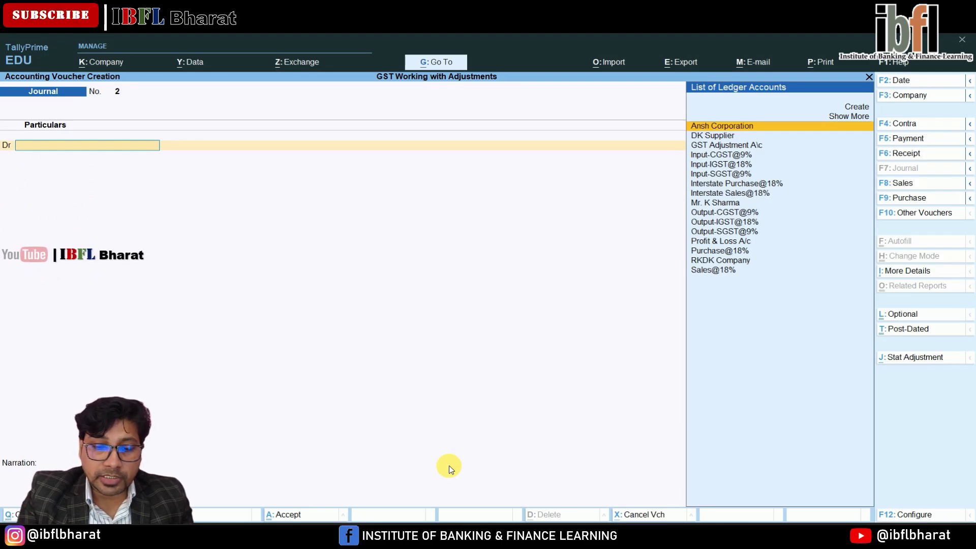
# Start a payment voucher and debit GST Adjustment A\c with 10,260
pyautogui.press('F5')
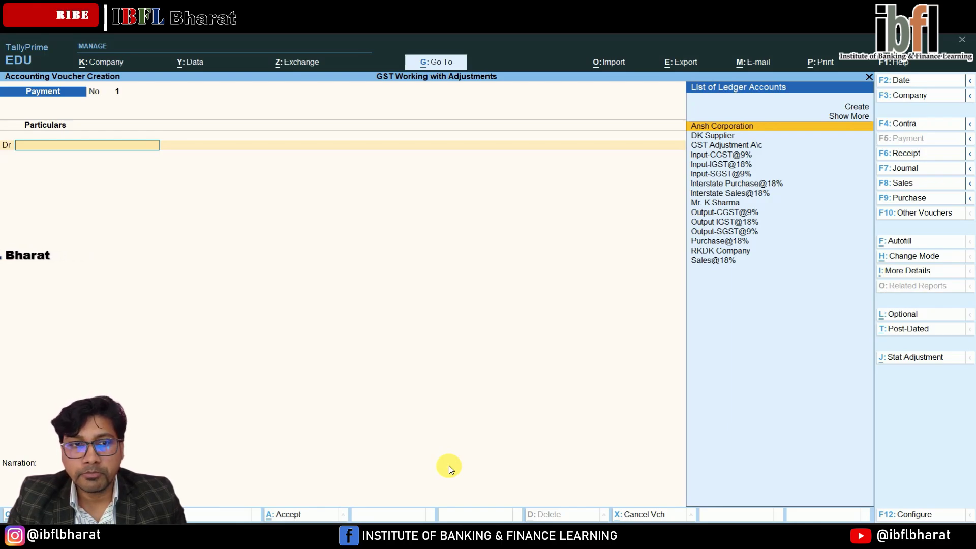
pyautogui.press('Down')
pyautogui.press('Down')
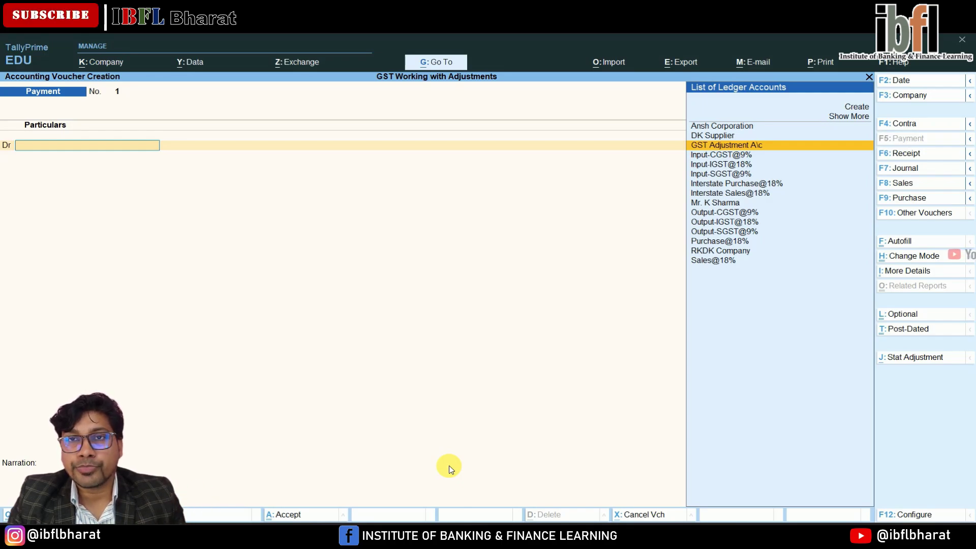
pyautogui.press('Return')
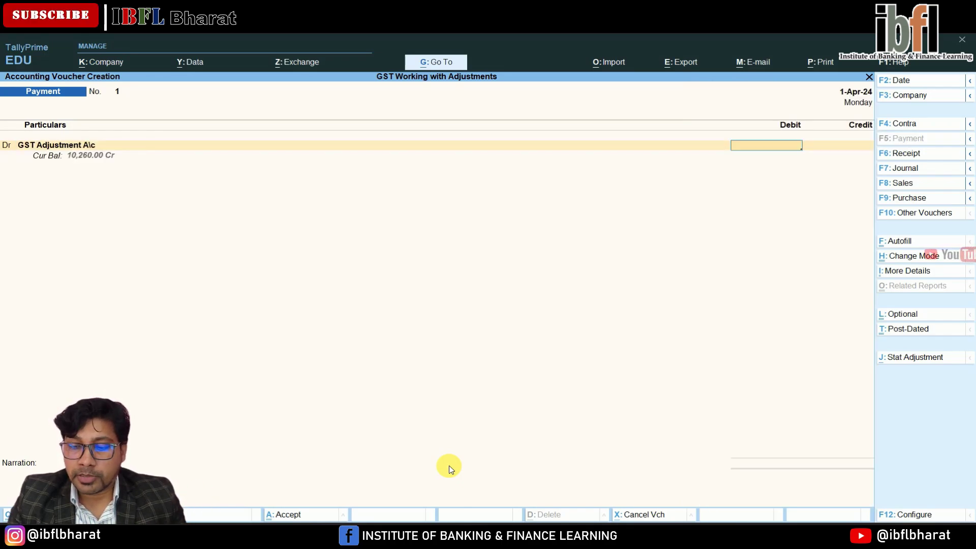
pyautogui.write('10260')
pyautogui.press('Return')
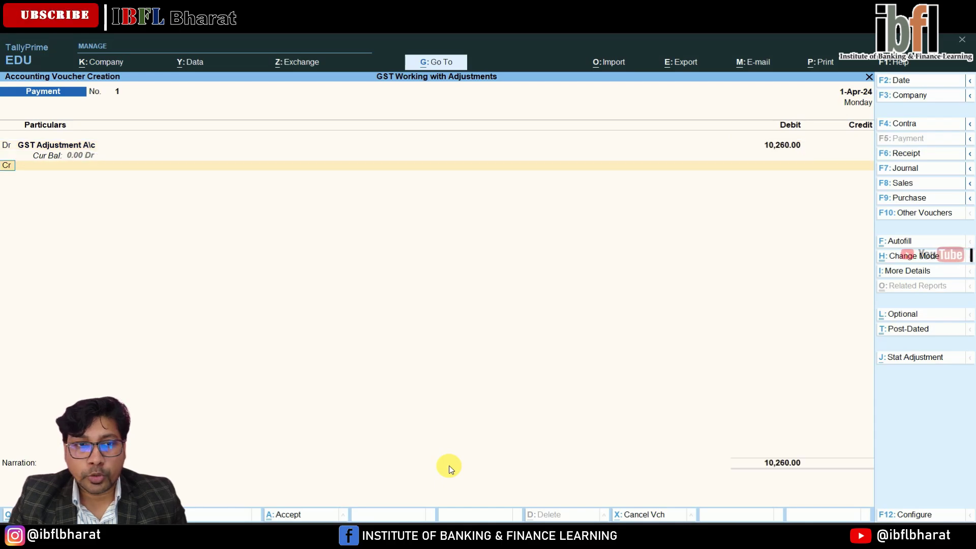
# Credit Bank with 10,260, keep the cheque allocation without an instrument number, and save the payment voucher
pyautogui.press('Return')
pyautogui.press('Down')
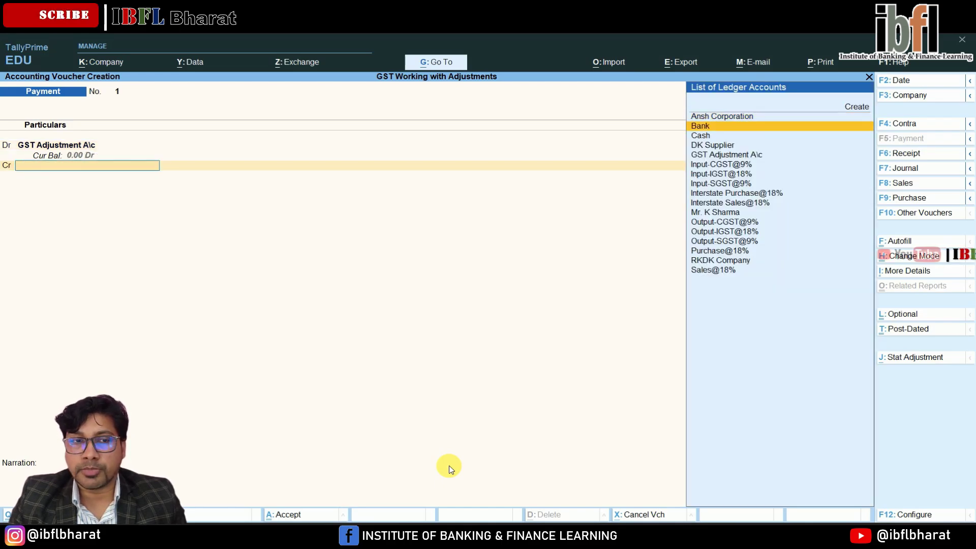
pyautogui.press('Return')
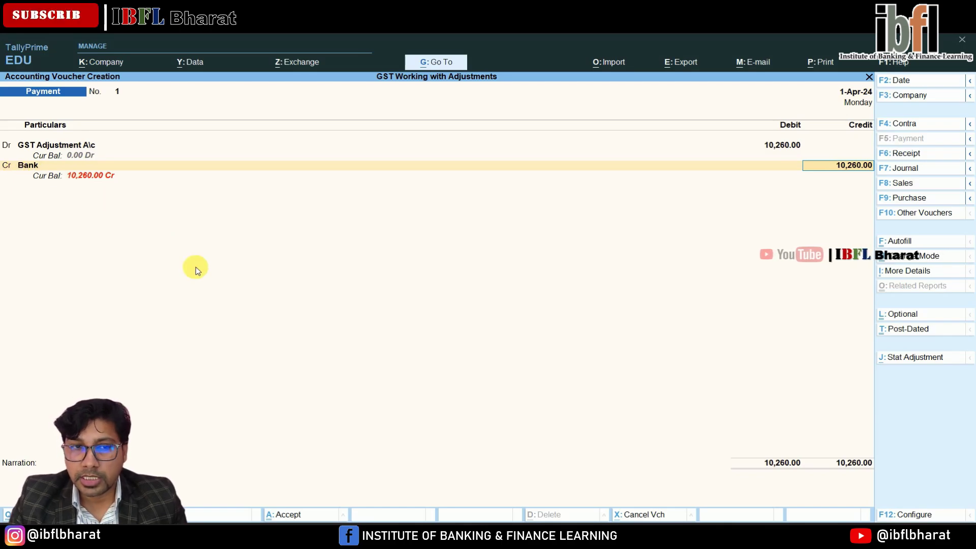
pyautogui.press('Return')
pyautogui.press('Return')
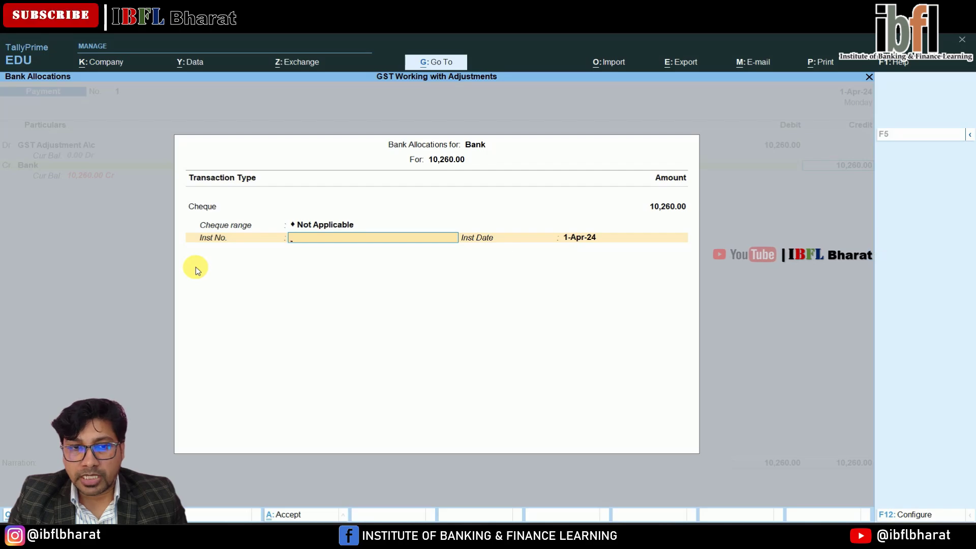
pyautogui.press('Return')
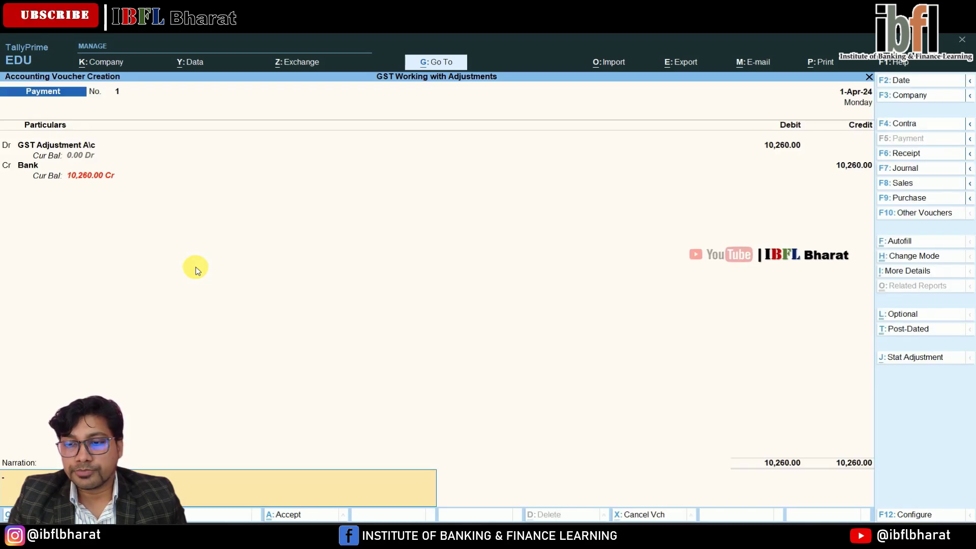
pyautogui.press('Return')
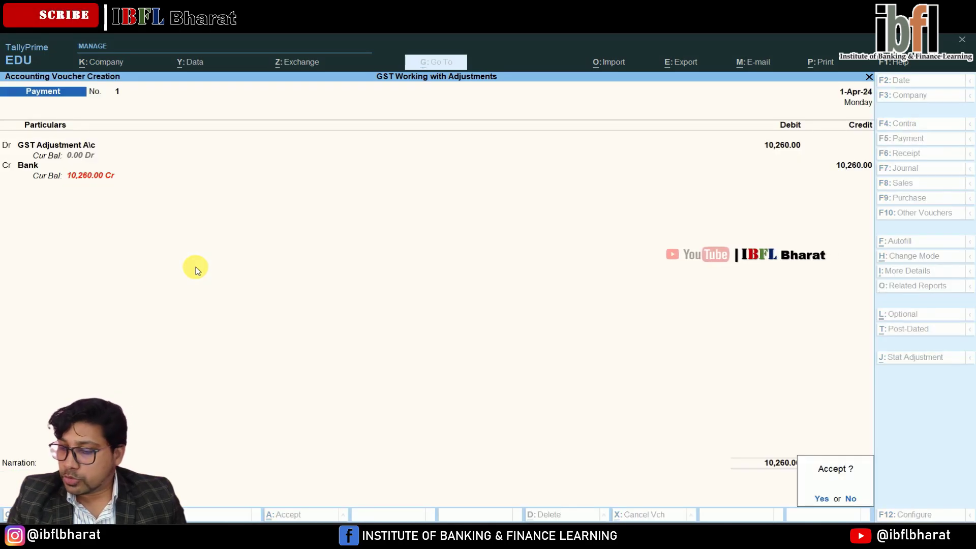
pyautogui.press('Return')
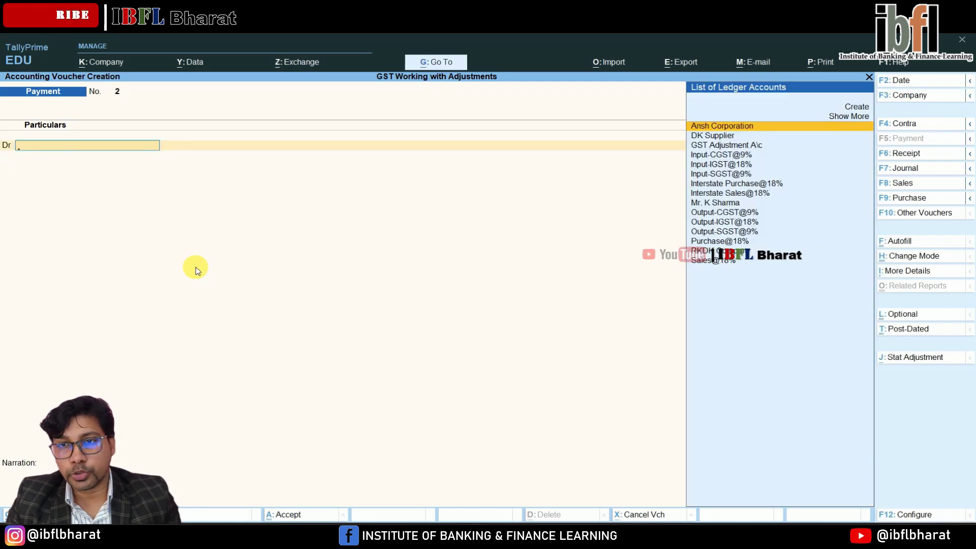
# Leave the blank payment voucher and open the Output-CGST@9% journal entry from the Day Book
pyautogui.press('Down')
pyautogui.press('Down')
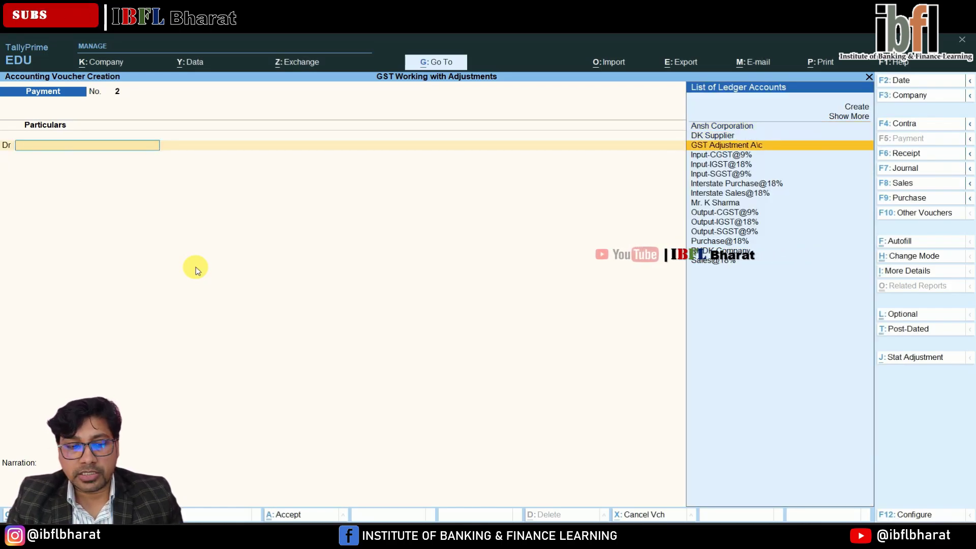
pyautogui.press('Escape')
pyautogui.press('Down')
pyautogui.press('Return')
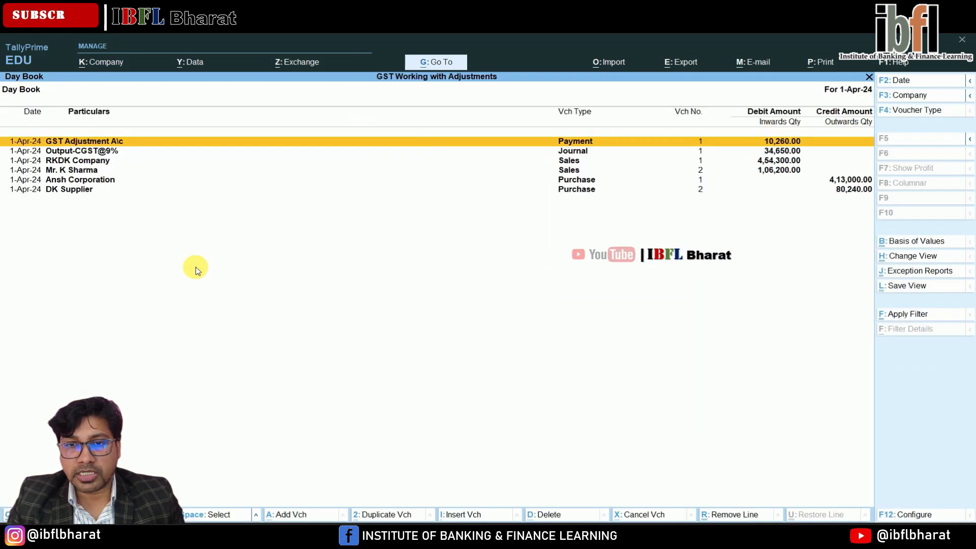
pyautogui.press('Down')
pyautogui.press('Return')
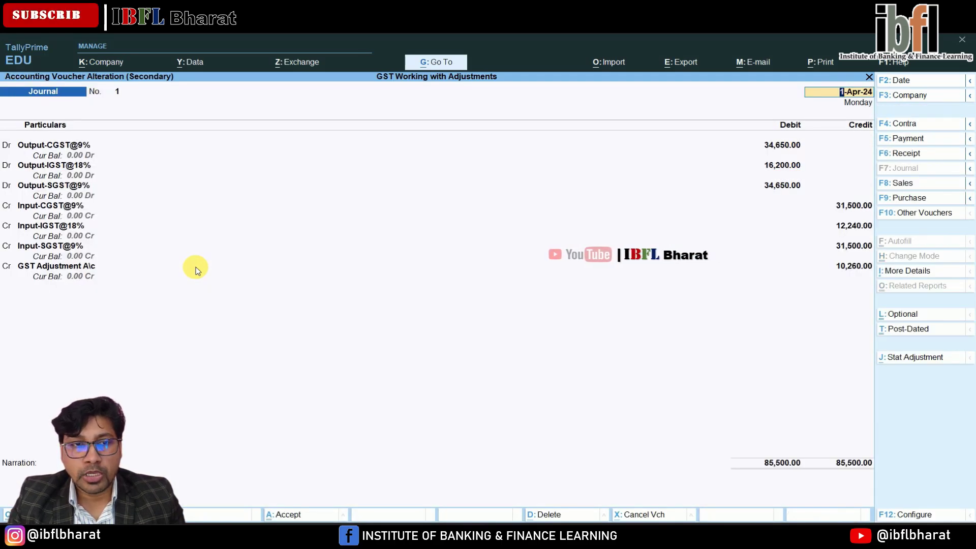
# Review the journal's ledger lines down to the GST Adjustment A\c credit, accept it as is and return to the Gateway of Tally
pyautogui.press('Down')
pyautogui.press('Down')
pyautogui.press('Down')
pyautogui.press('Down')
pyautogui.press('Down')
pyautogui.press('Down')
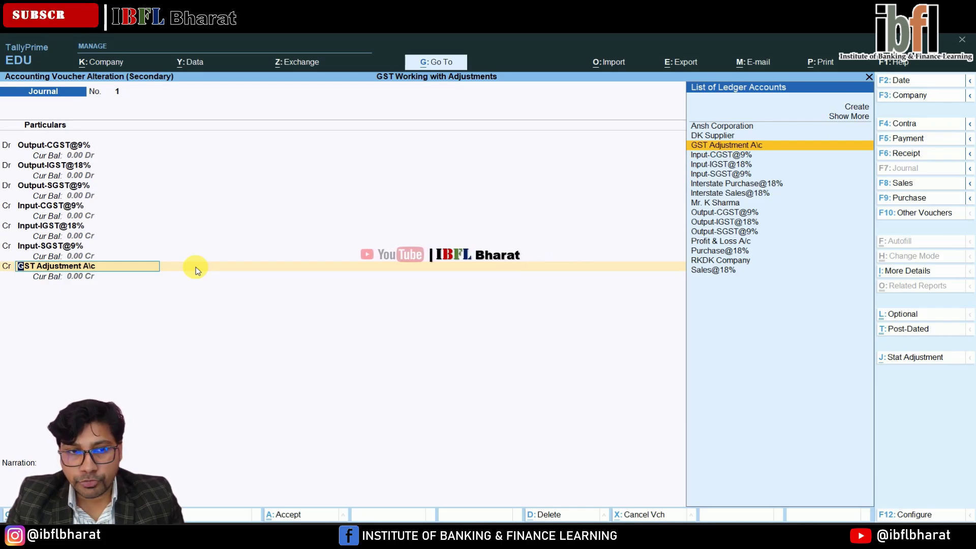
pyautogui.press('Return')
pyautogui.press('Return')
pyautogui.press('Return')
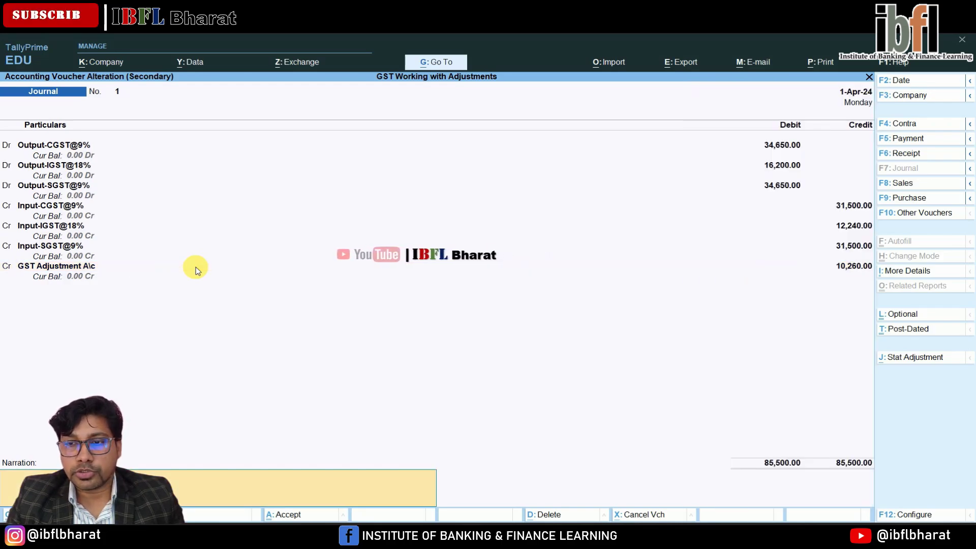
pyautogui.press('Return')
pyautogui.press('Escape')
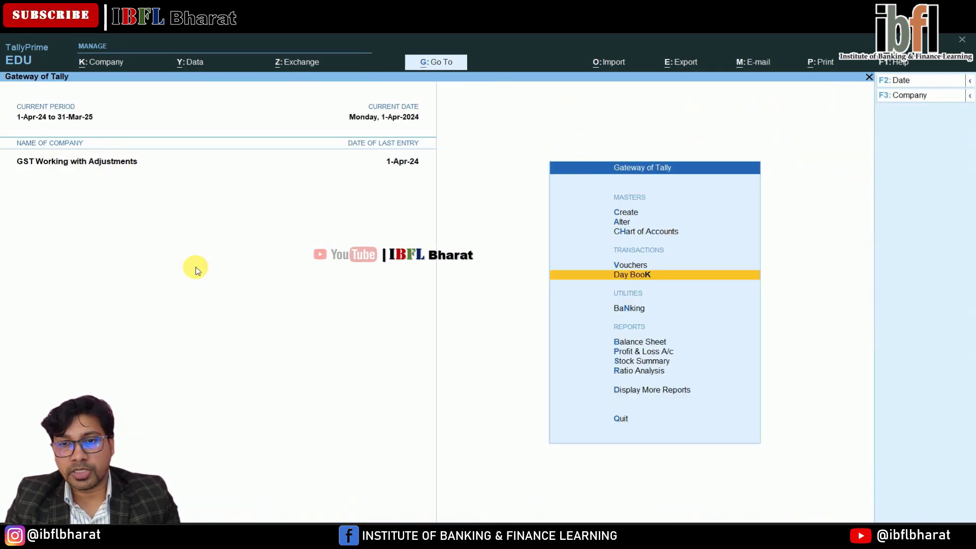
pyautogui.press('Escape')
pyautogui.press('Escape')
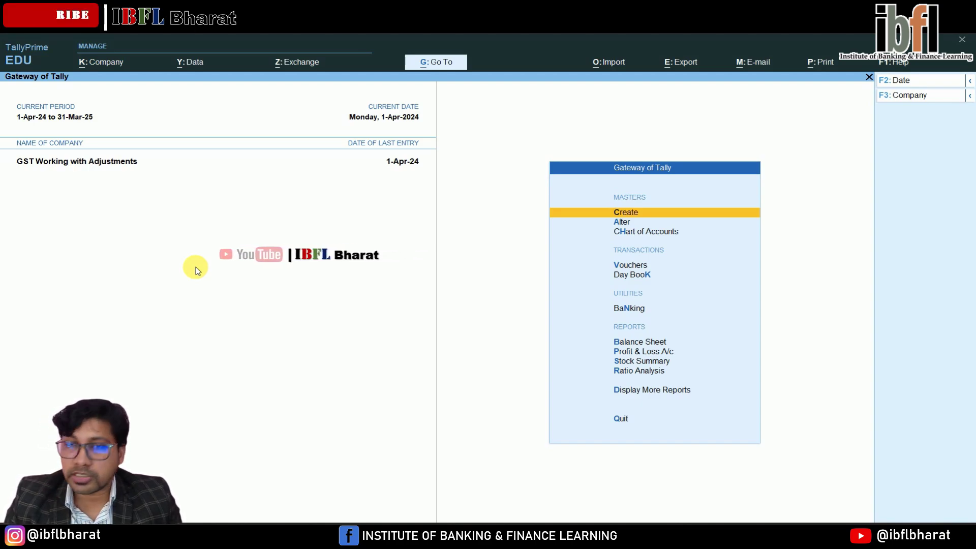
# Open the Balance Sheet in detailed view and examine Duties & Taxes and the Bank Accounts line
pyautogui.press('Down')
pyautogui.press('Down')
pyautogui.press('Down')
pyautogui.press('Down')
pyautogui.press('Down')
pyautogui.press('Down')
pyautogui.press('Down')
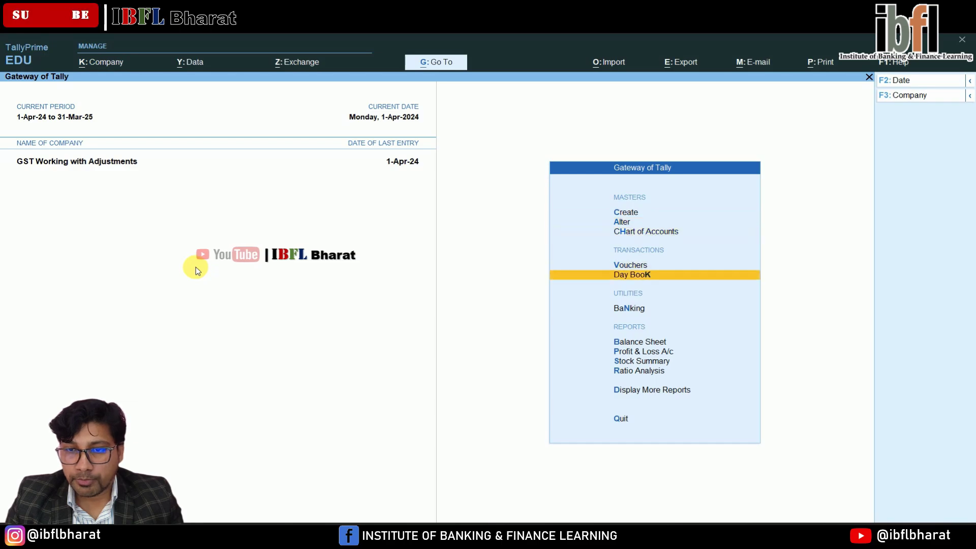
pyautogui.press('Up')
pyautogui.press('Return')
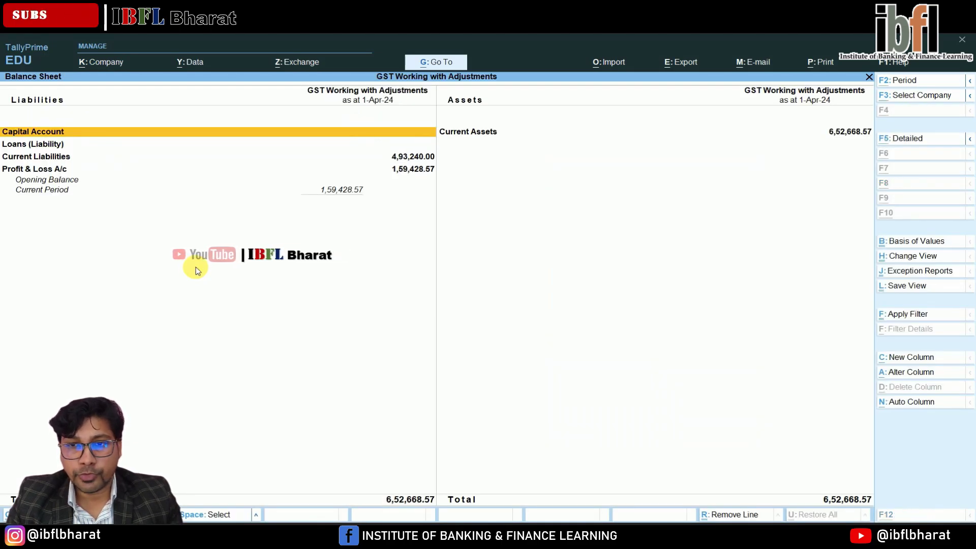
pyautogui.hotkey('alt', 'F5')
pyautogui.press('Right')
pyautogui.press('Down')
pyautogui.press('Down')
pyautogui.press('Down')
pyautogui.press('Down')
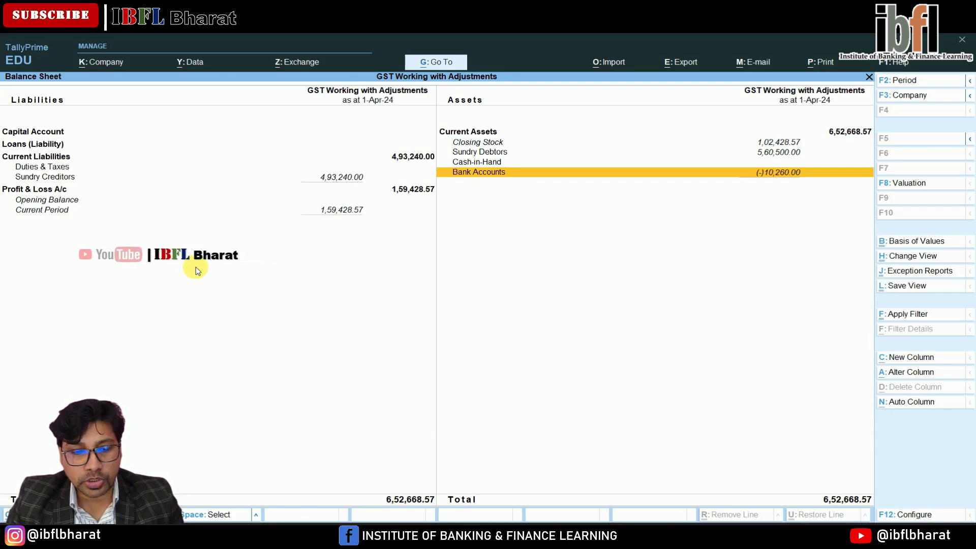
# Close the Balance Sheet and open the Track GST Return Activities report from the GST reports
pyautogui.press('Escape')
pyautogui.press('Down')
pyautogui.press('Down')
pyautogui.press('Down')
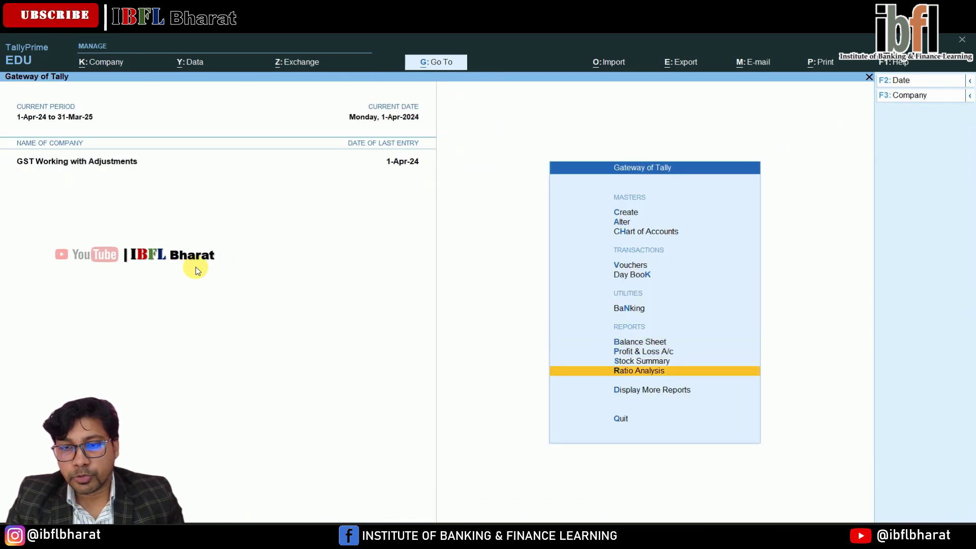
pyautogui.press('Down')
pyautogui.press('Return')
pyautogui.press('Down')
pyautogui.press('Down')
pyautogui.press('Down')
pyautogui.press('Down')
pyautogui.press('Down')
pyautogui.press('Down')
pyautogui.press('Down')
pyautogui.press('Down')
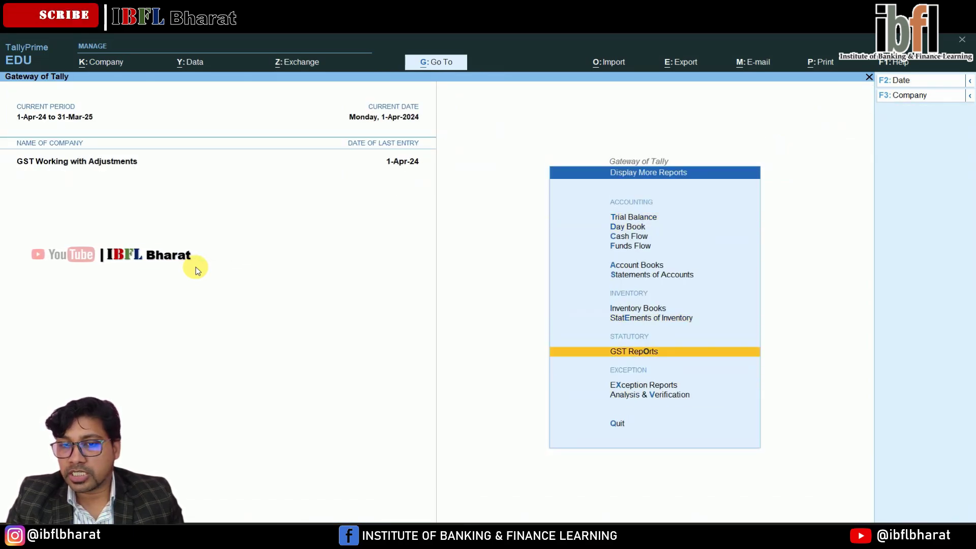
pyautogui.press('Down')
pyautogui.press('Up')
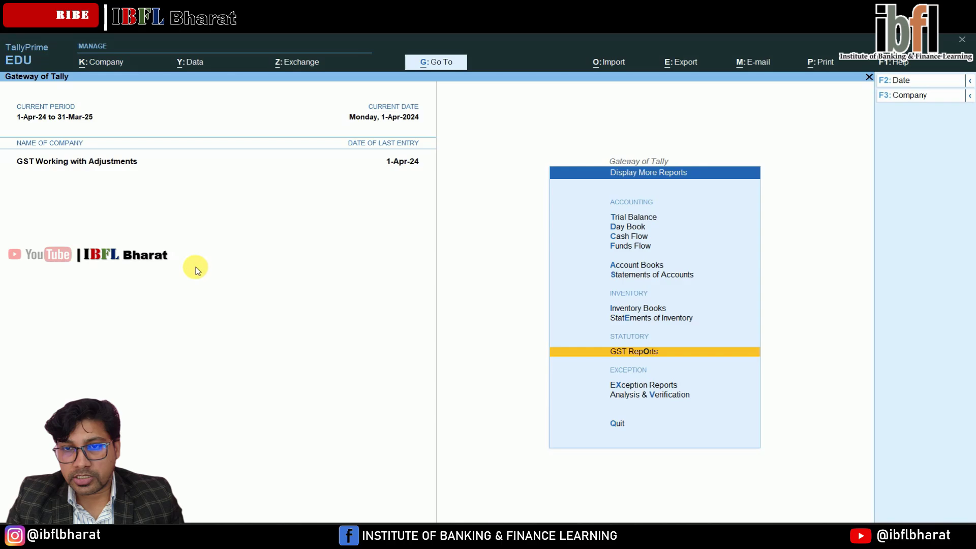
pyautogui.press('Return')
pyautogui.press('Return')
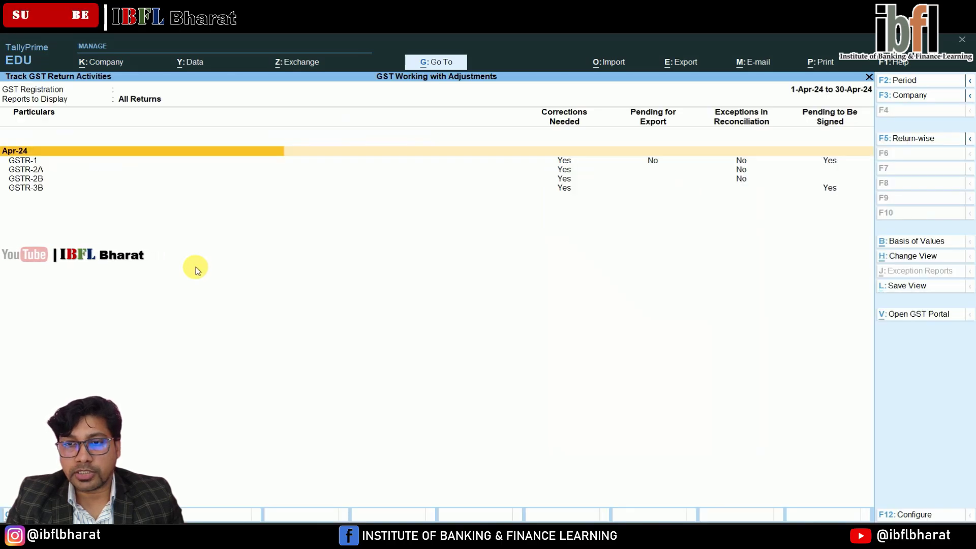
# Examine the Apr-24 status rows for GSTR-1, GSTR-2A, GSTR-2B and GSTR-3B
pyautogui.press('Down')
pyautogui.press('Down')
pyautogui.press('Down')
pyautogui.press('Down')
pyautogui.press('Up')
pyautogui.press('Up')
pyautogui.press('Up')
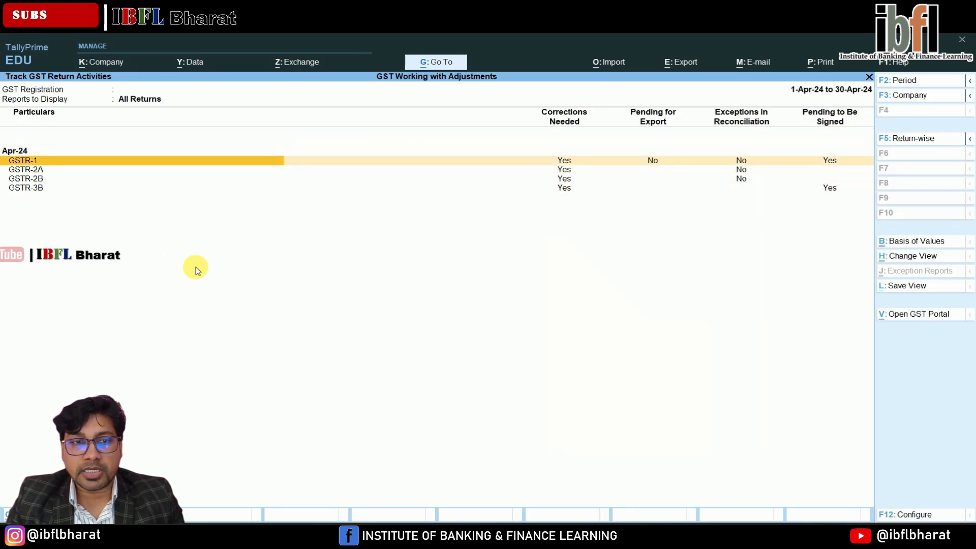
pyautogui.press('Down')
pyautogui.press('Down')
pyautogui.press('Down')
pyautogui.press('Up')
pyautogui.press('Up')
pyautogui.press('Up')
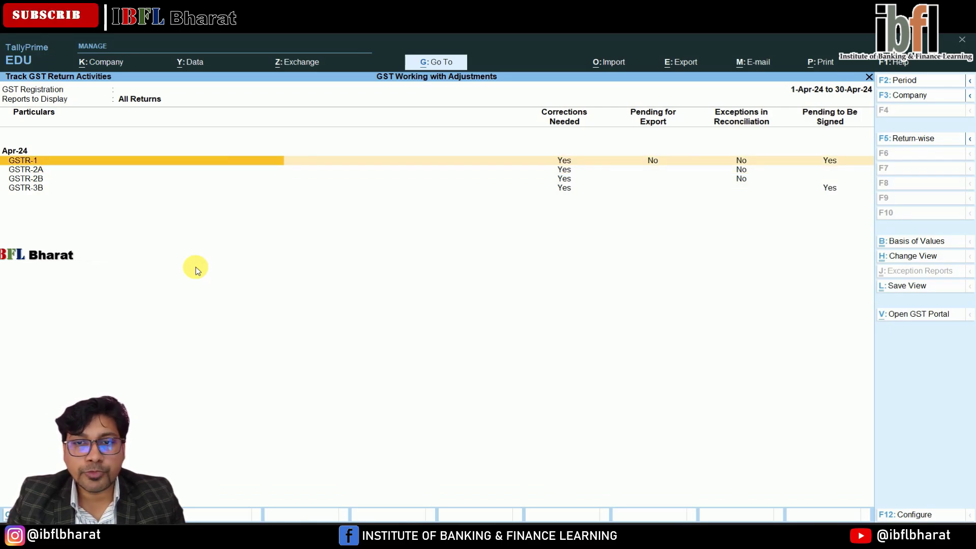
# Open the GSTR-1 report and examine its included, not relevant and uncertain voucher lines
pyautogui.press('Escape')
pyautogui.press('Down')
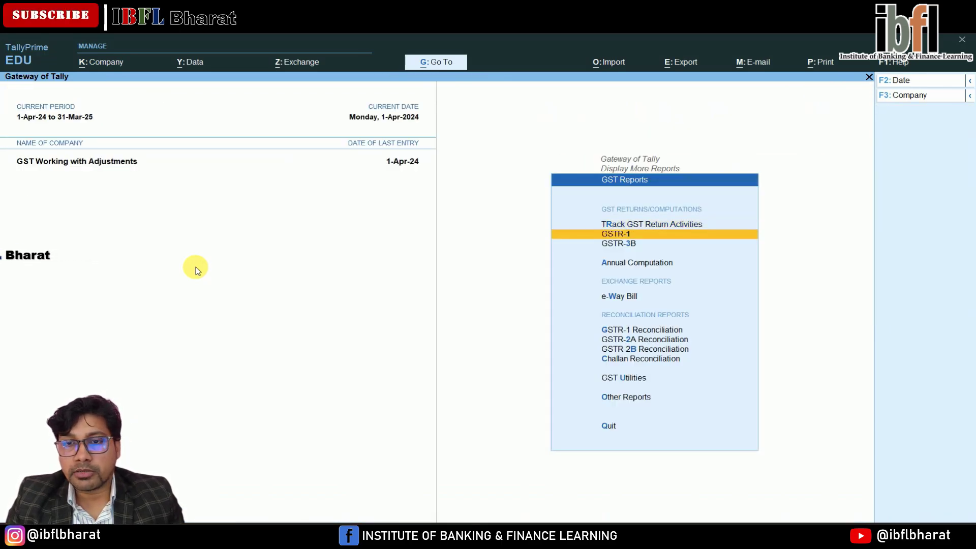
pyautogui.press('Return')
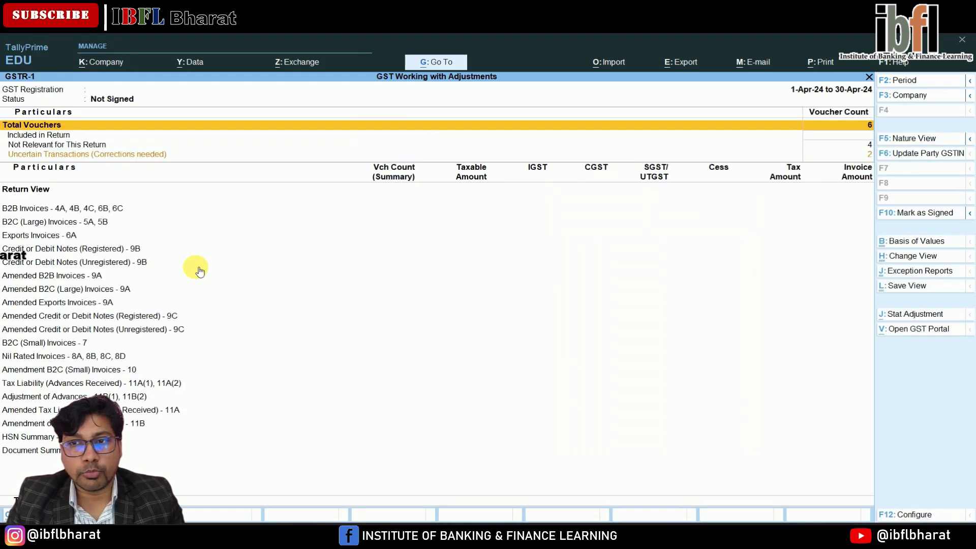
pyautogui.press('Down')
pyautogui.press('Down')
pyautogui.press('Down')
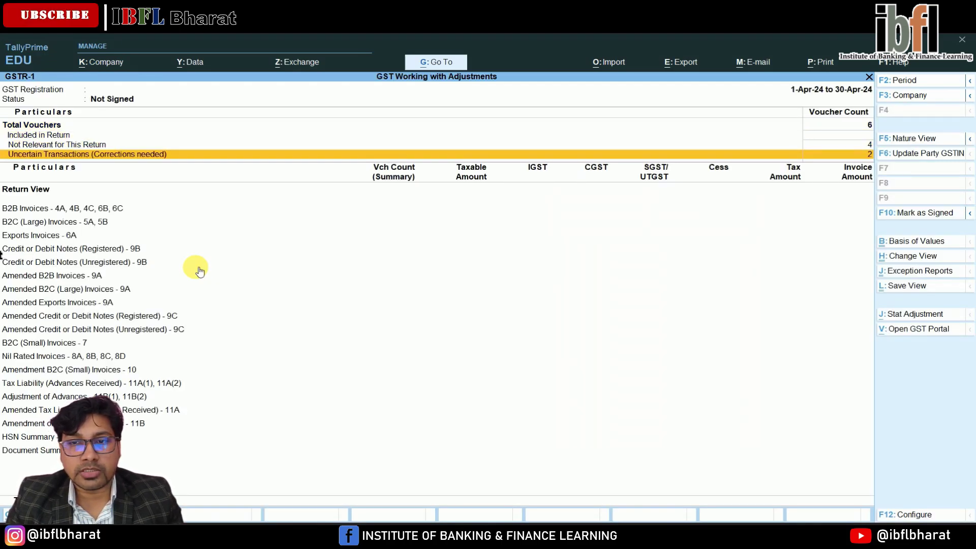
pyautogui.press('Up')
pyautogui.press('Up')
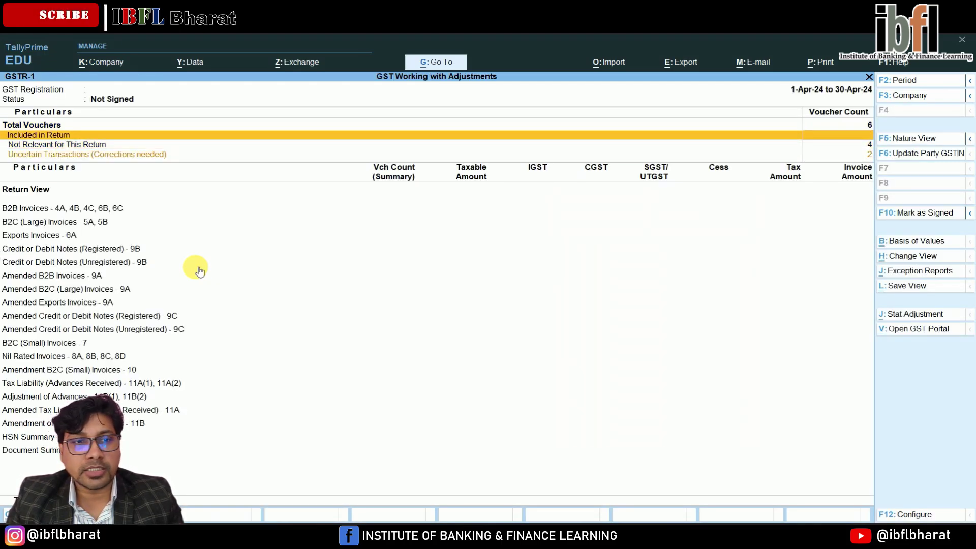
pyautogui.press('Up')
pyautogui.press('Down')
pyautogui.press('Down')
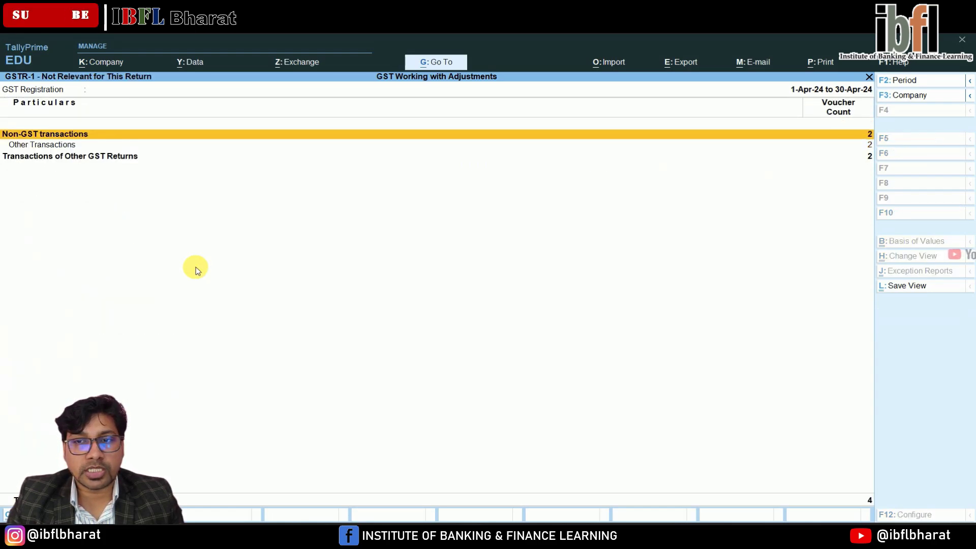
# Drill into the Other Transactions under Not Relevant for This Return, examine their voucher types, and return to the GSTR-1 summary
pyautogui.press('Return')
pyautogui.press('Down')
pyautogui.press('Return')
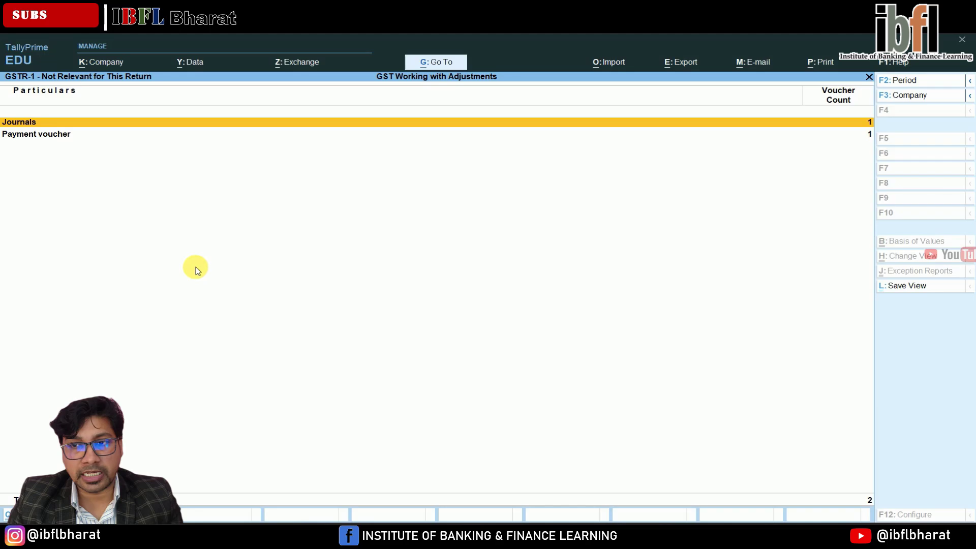
pyautogui.press('Escape')
pyautogui.press('Return')
pyautogui.press('Return')
pyautogui.press('Escape')
pyautogui.press('Escape')
pyautogui.press('Escape')
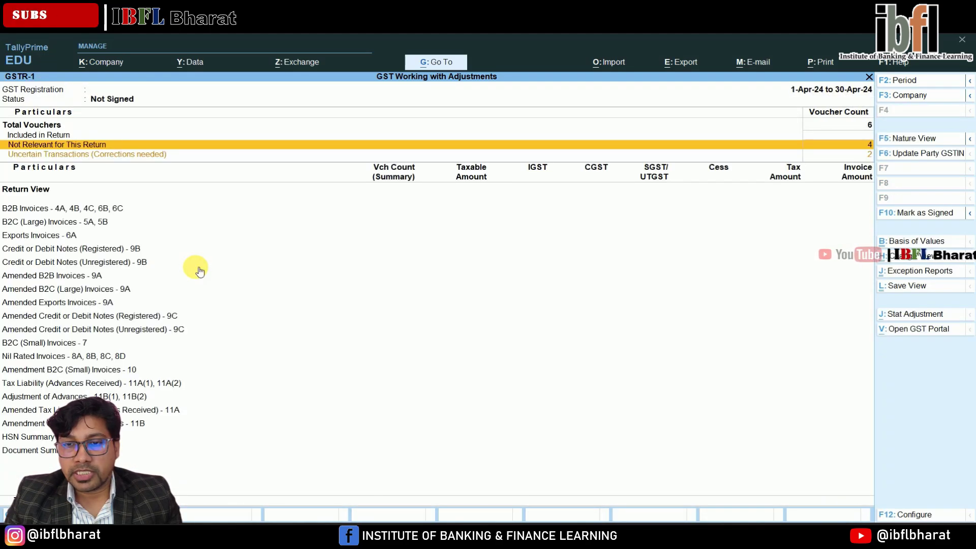
# Leave GSTR-1 and open the e-Way Bill report
pyautogui.press('Escape')
pyautogui.press('Down')
pyautogui.press('Down')
pyautogui.press('Down')
pyautogui.press('Down')
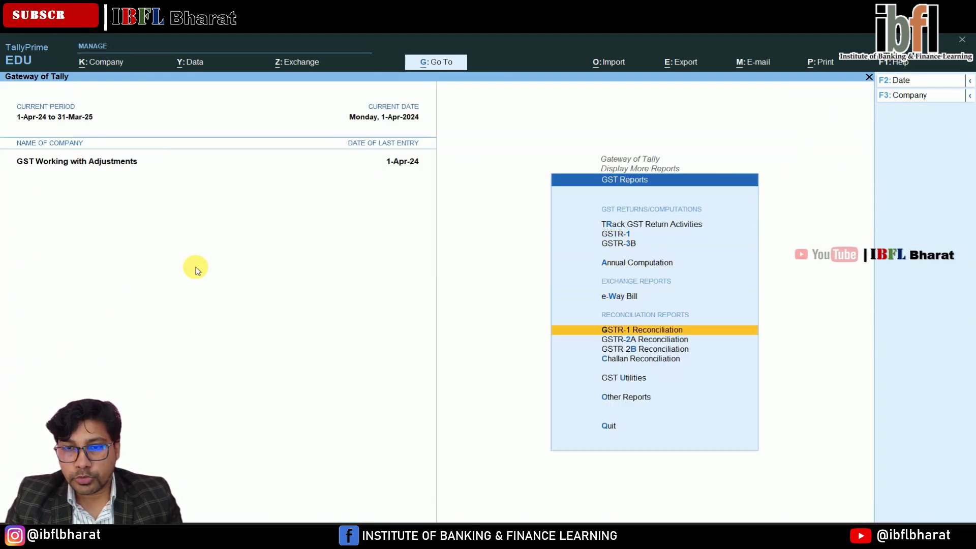
pyautogui.press('Up')
pyautogui.press('Up')
pyautogui.press('Down')
pyautogui.press('Return')
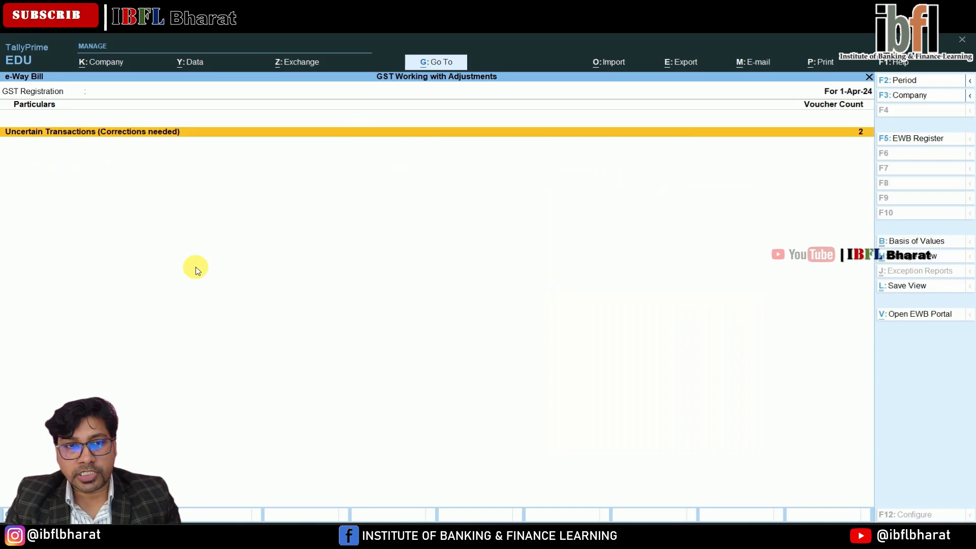
# Examine the e-Way Bill report's Uncertain Transactions details and return to the Gateway of Tally
pyautogui.press('Return')
pyautogui.press('Down')
pyautogui.press('Up')
pyautogui.press('Down')
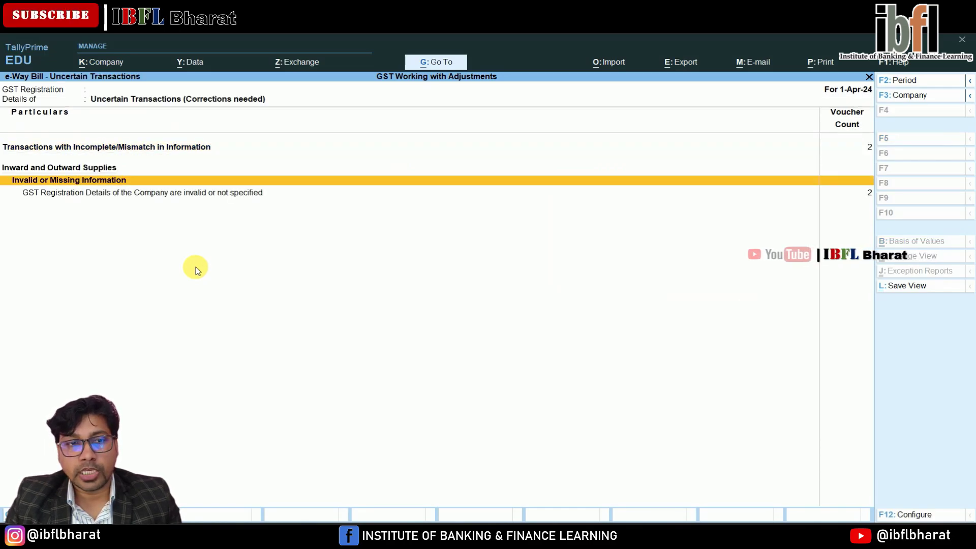
pyautogui.press('Escape')
pyautogui.press('Escape')
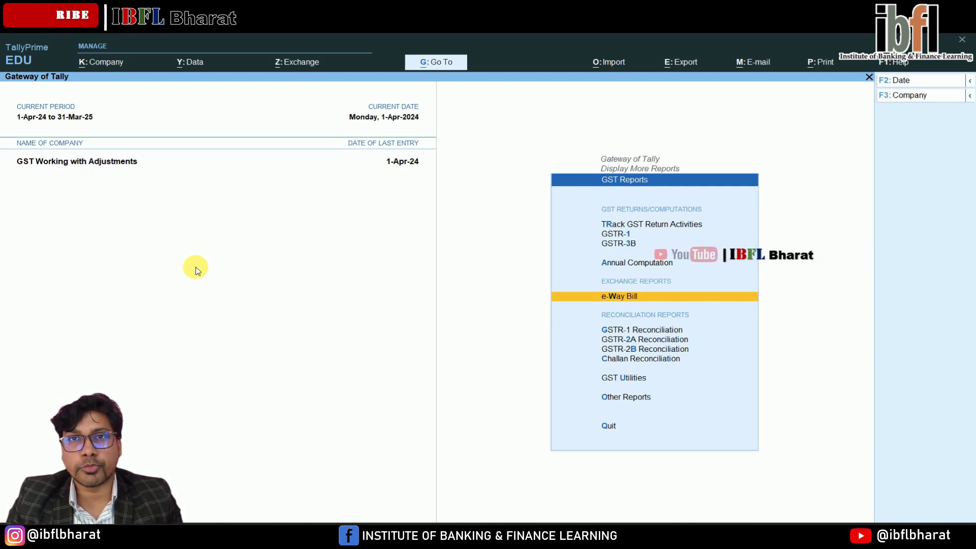
pyautogui.press('Escape')
pyautogui.press('Escape')
pyautogui.press('Escape')
pyautogui.press('Escape')
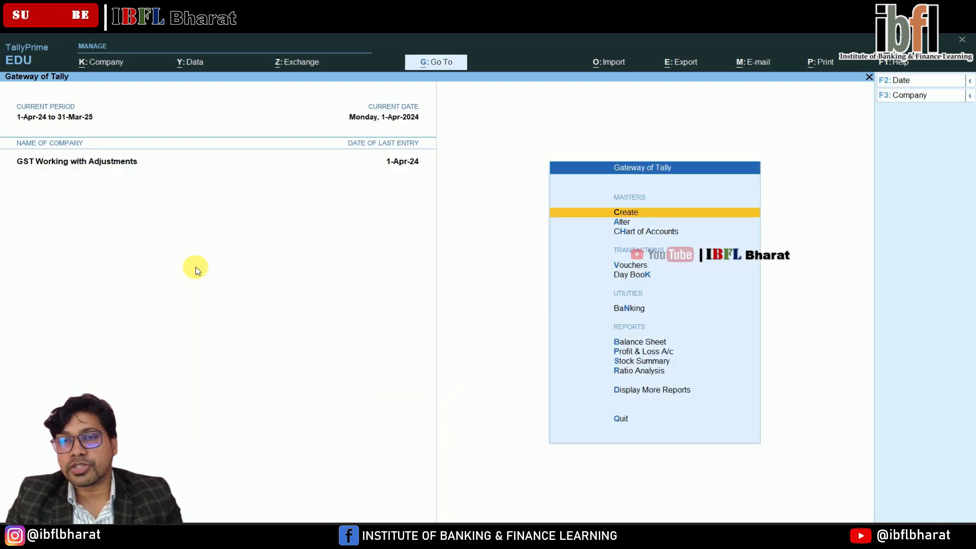